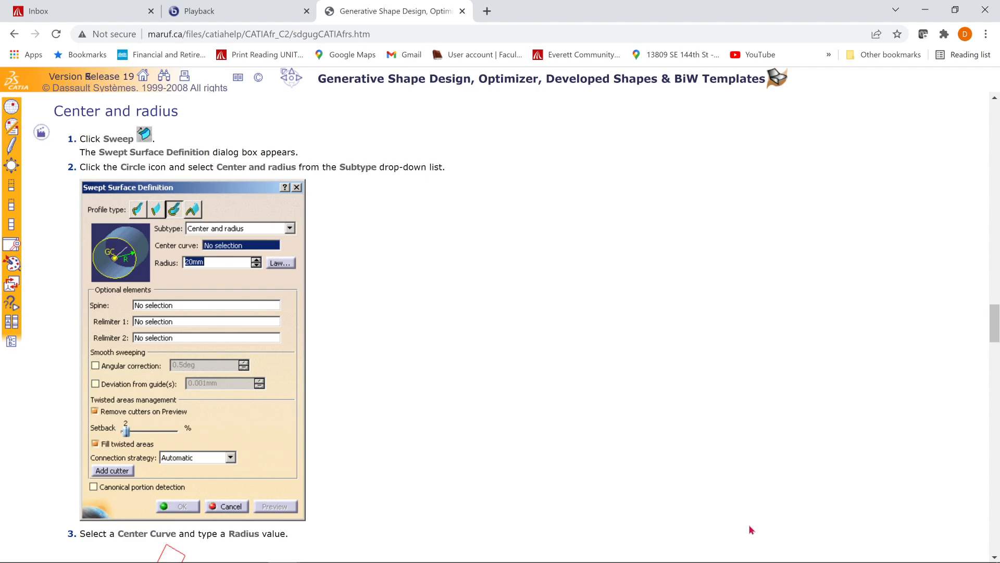
- Switch to 3DEXPERIENCE and accept the open properties of the Sweep Circle Two angles set
{"action": "key", "text": "alt+Tab"}
{"action": "key", "text": "alt+Tab"}
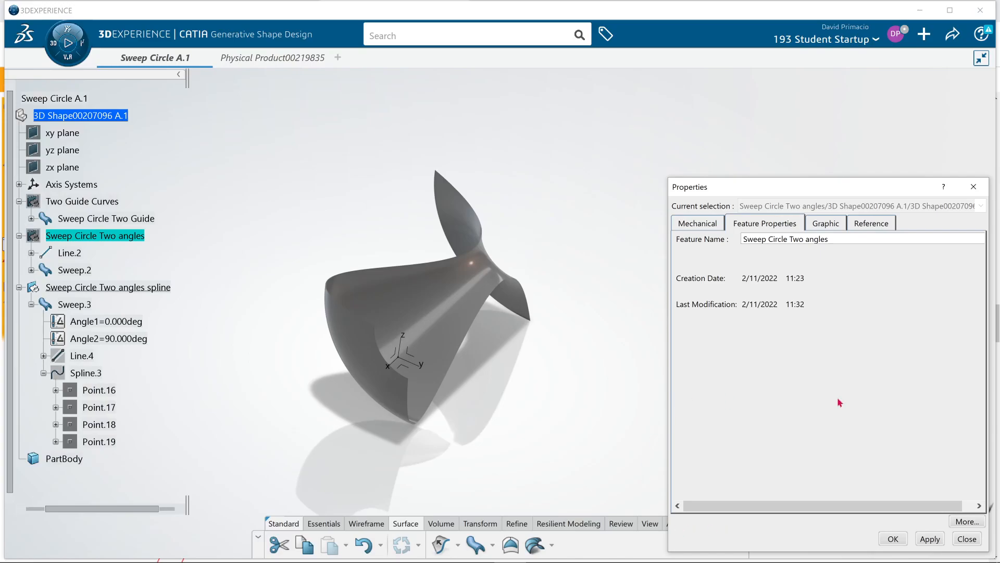
{"action": "left_click", "coordinate": [893, 539]}
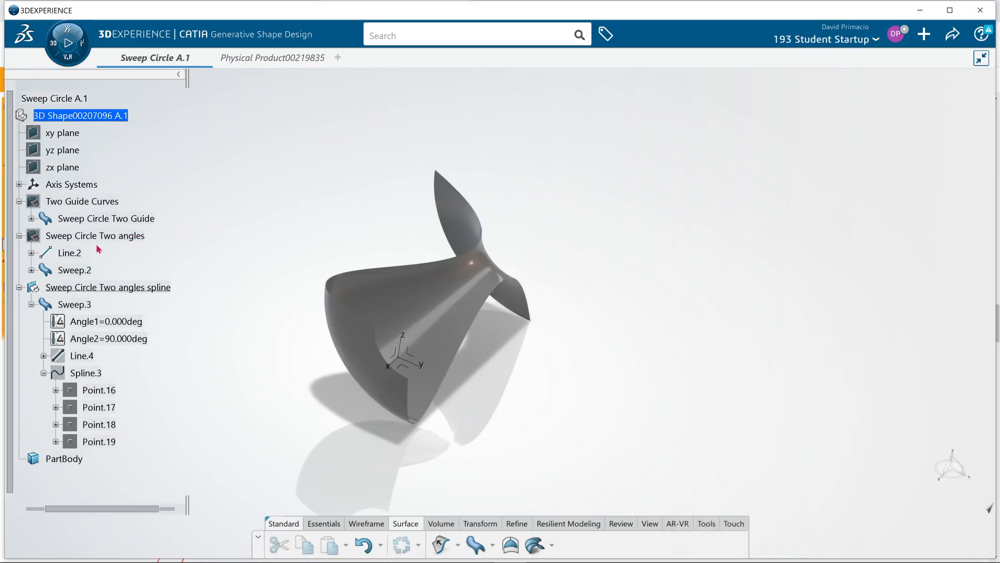
- Hide and collapse the Sweep Circle Two angles spline set, and insert a new geometrical set under the 3D shape
{"action": "right_click", "coordinate": [105, 287]}
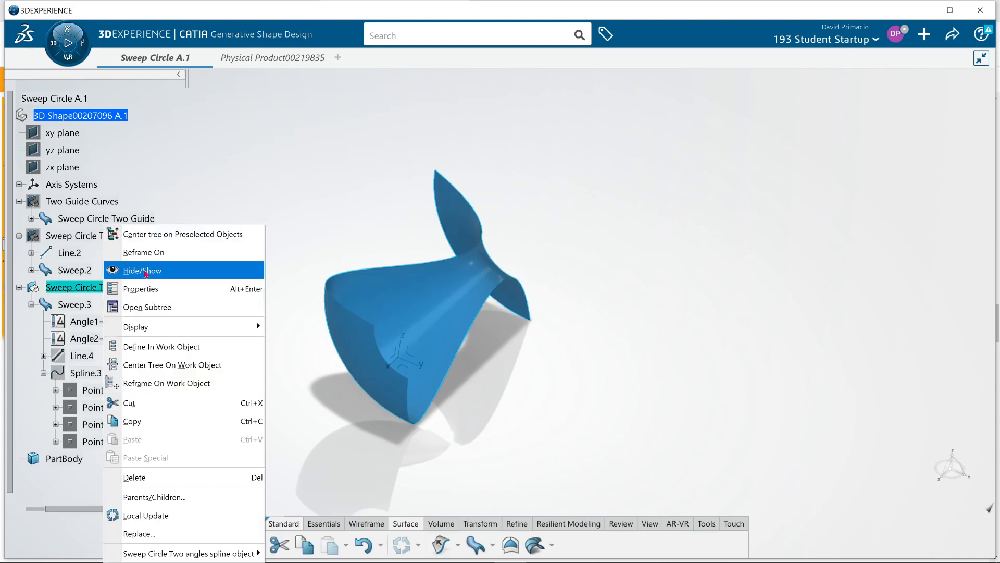
{"action": "left_click", "coordinate": [140, 270]}
{"action": "left_click", "coordinate": [19, 287]}
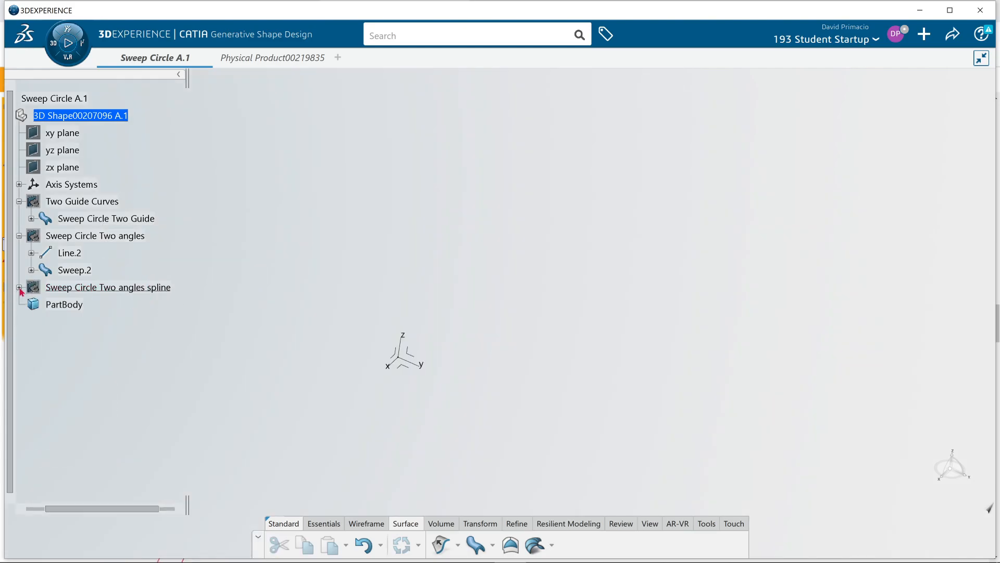
{"action": "left_click", "coordinate": [73, 117]}
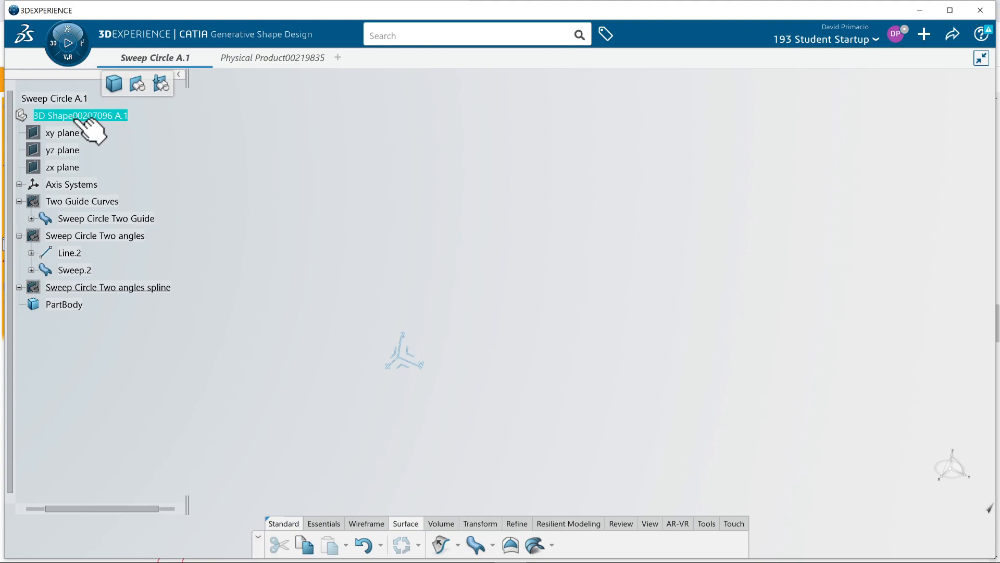
{"action": "left_click", "coordinate": [137, 83]}
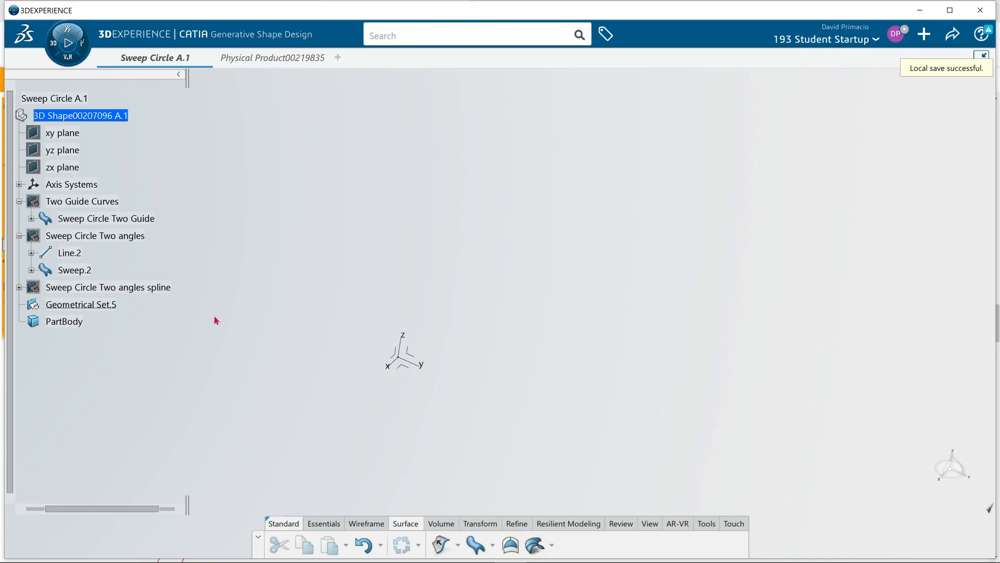
- Start a circular-profile Sweep using the Center and radius subtype
{"action": "left_click", "coordinate": [475, 544]}
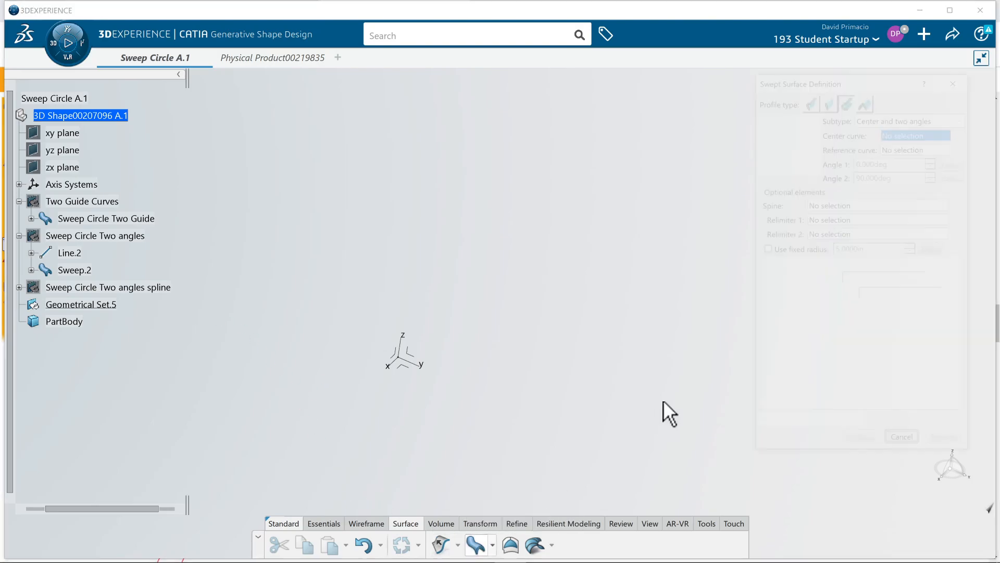
{"action": "left_click", "coordinate": [903, 116]}
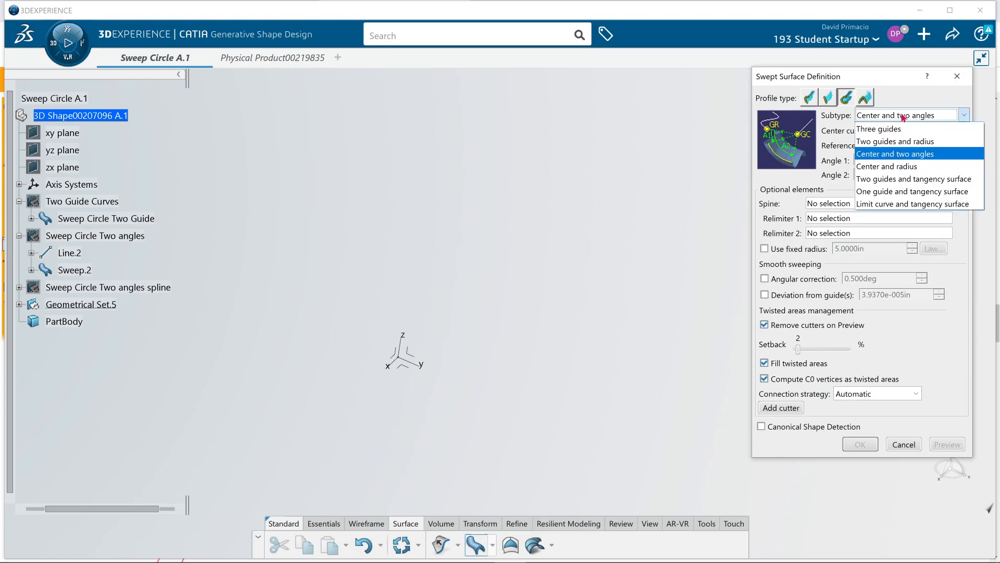
{"action": "left_click", "coordinate": [937, 167]}
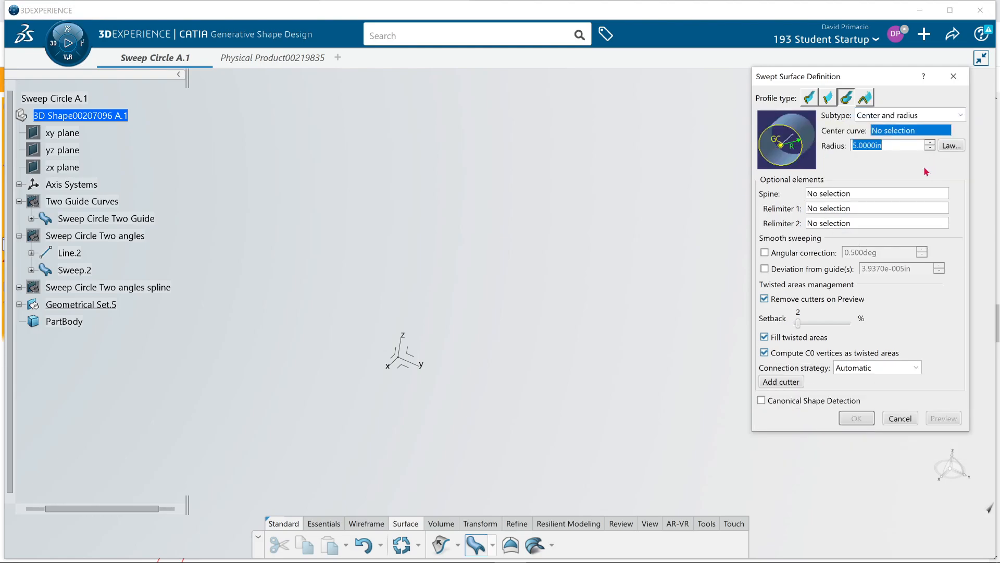
- Insert a point-direction line as the sweep's center curve, with a new coordinate point at X 0, Y 2, Z 0 in as its start
{"action": "right_click", "coordinate": [921, 129]}
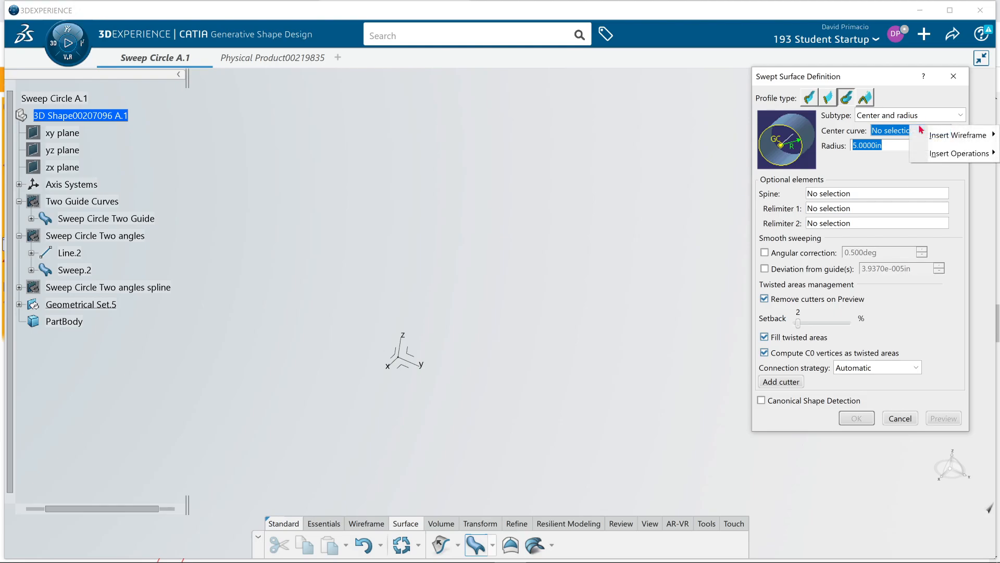
{"action": "mouse_move", "coordinate": [930, 133]}
{"action": "left_click", "coordinate": [873, 152]}
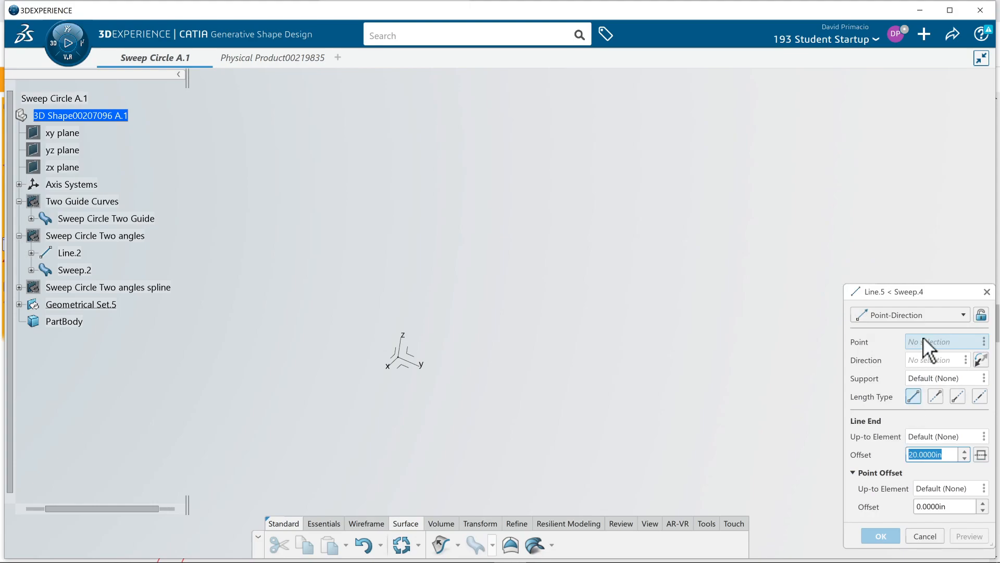
{"action": "right_click", "coordinate": [925, 340]}
{"action": "mouse_move", "coordinate": [925, 341]}
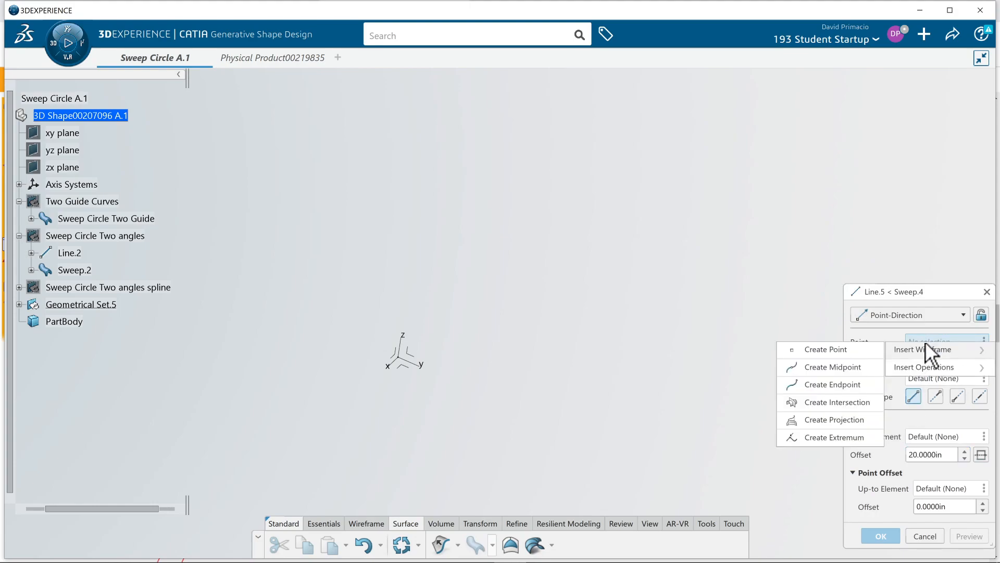
{"action": "left_click", "coordinate": [845, 350]}
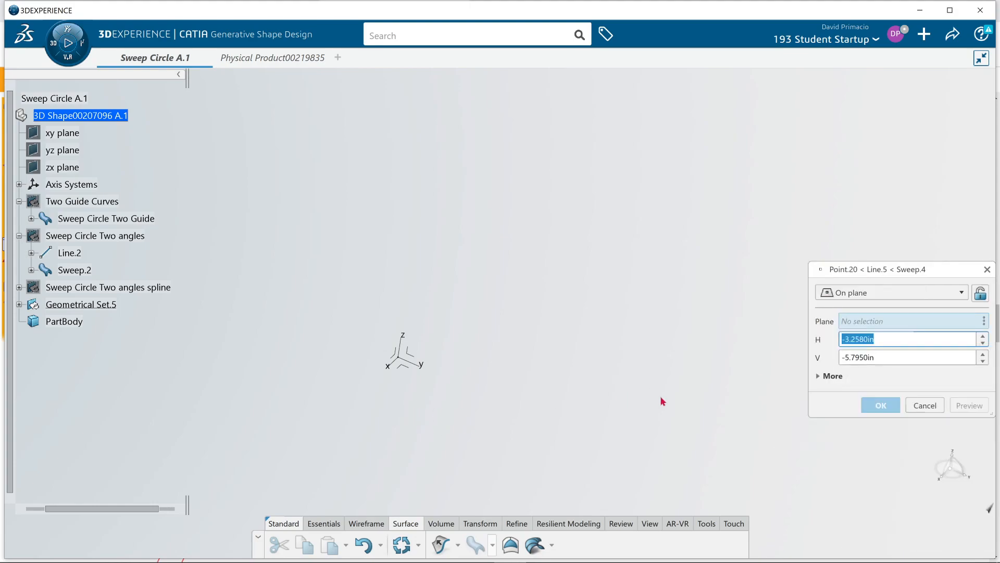
{"action": "left_click", "coordinate": [875, 294]}
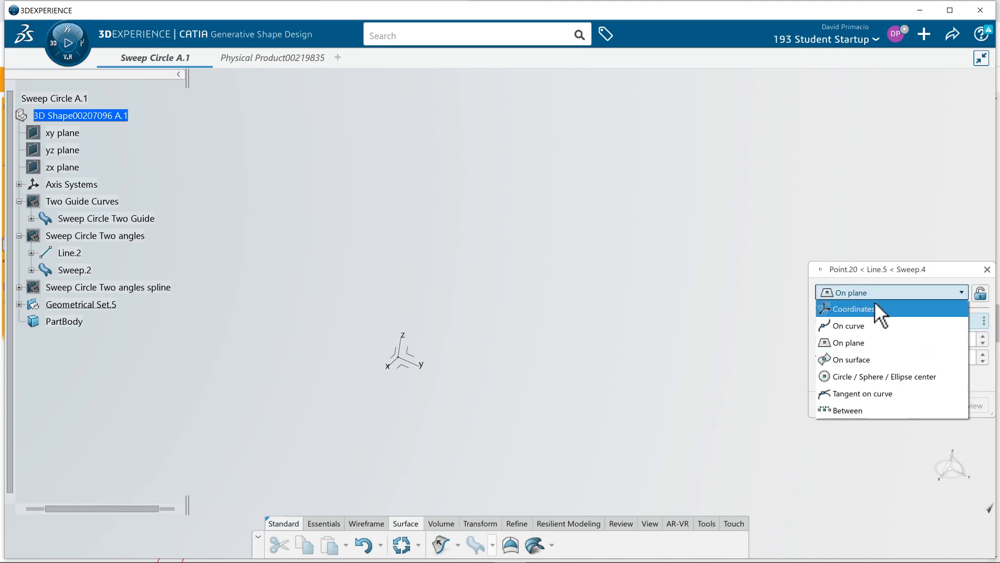
{"action": "left_click", "coordinate": [876, 308]}
{"action": "left_click", "coordinate": [917, 341]}
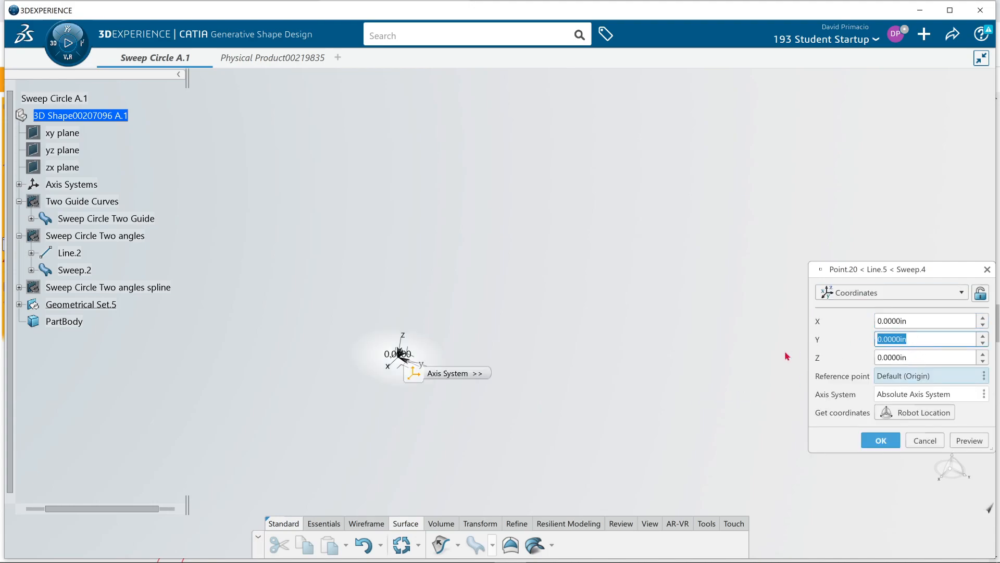
{"action": "type", "text": "2"}
{"action": "left_click", "coordinate": [963, 441]}
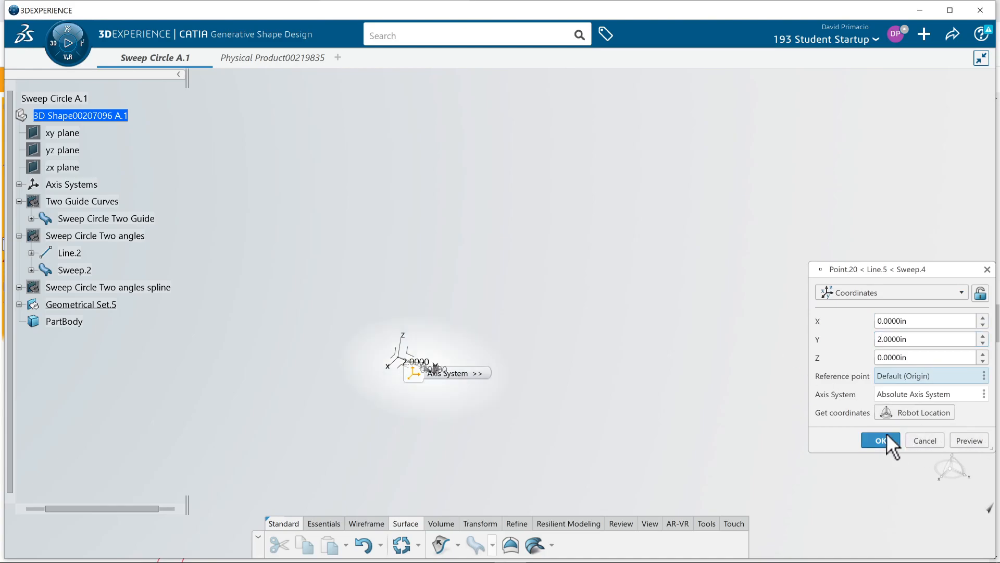
{"action": "left_click", "coordinate": [881, 440]}
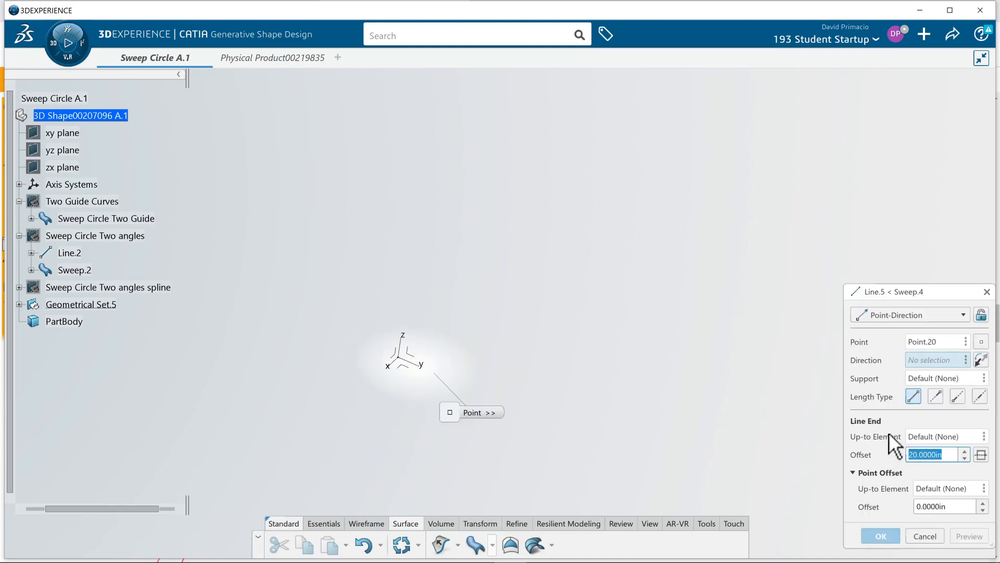
- Direct the 20 in line along the X axis, reverse its direction and accept it as the center curve
{"action": "right_click", "coordinate": [941, 359]}
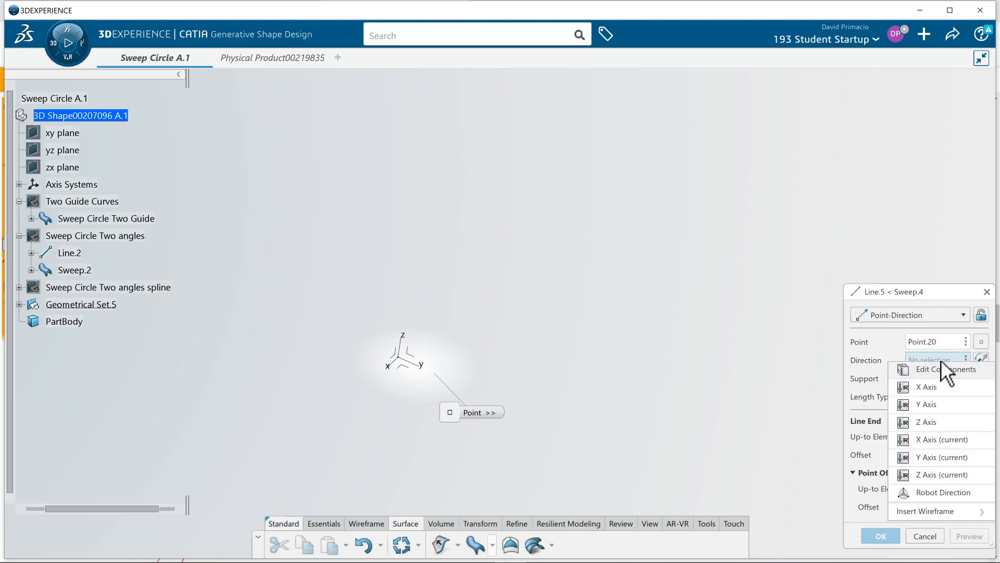
{"action": "left_click", "coordinate": [951, 390]}
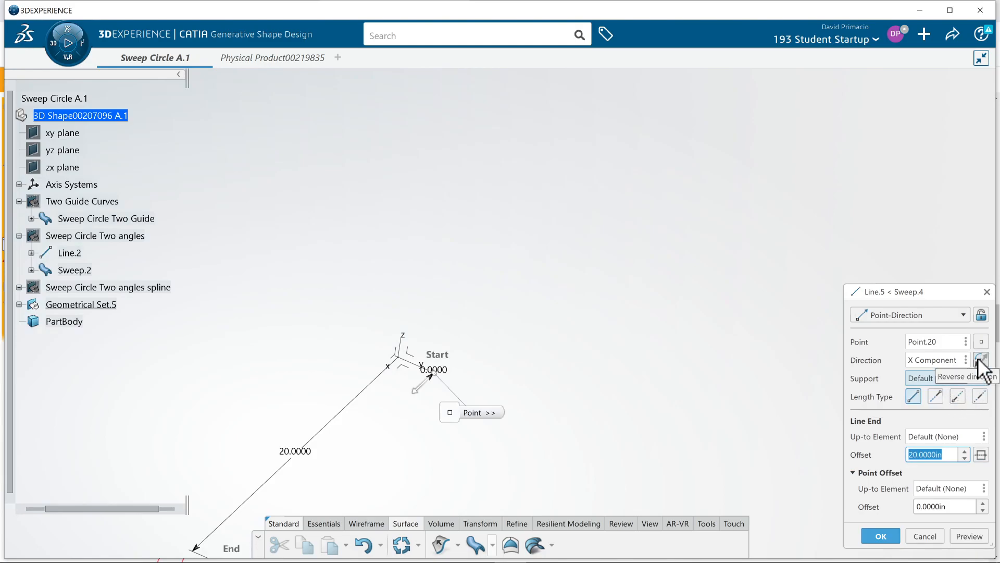
{"action": "left_click", "coordinate": [979, 360]}
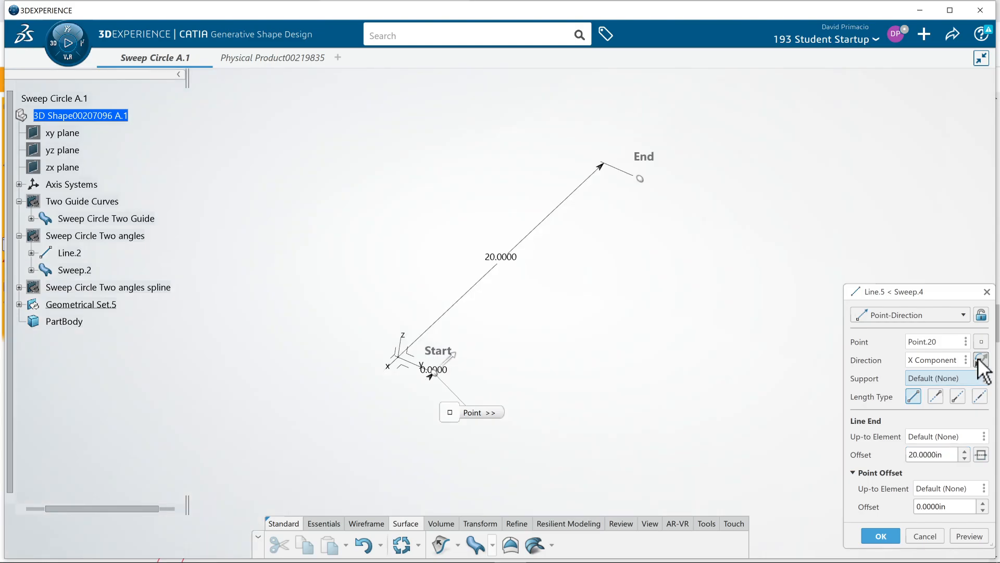
{"action": "left_click", "coordinate": [890, 529]}
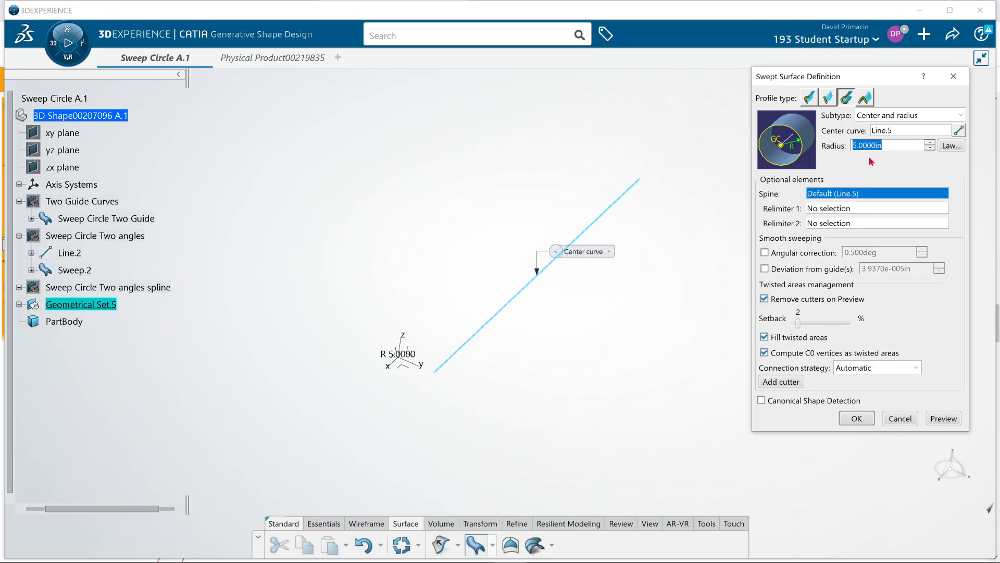
- Preview the circular sweep with a radius of 1 in and with a radius of 2 in
{"action": "type", "text": "1"}
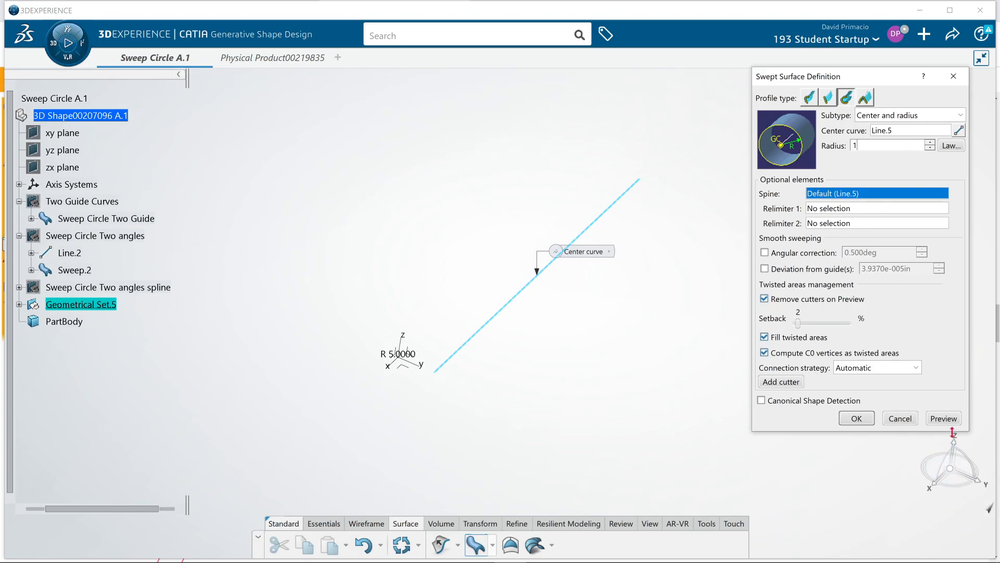
{"action": "left_click", "coordinate": [943, 418]}
{"action": "middle_click_drag", "start_coordinate": [538, 360], "coordinate": [524, 342]}
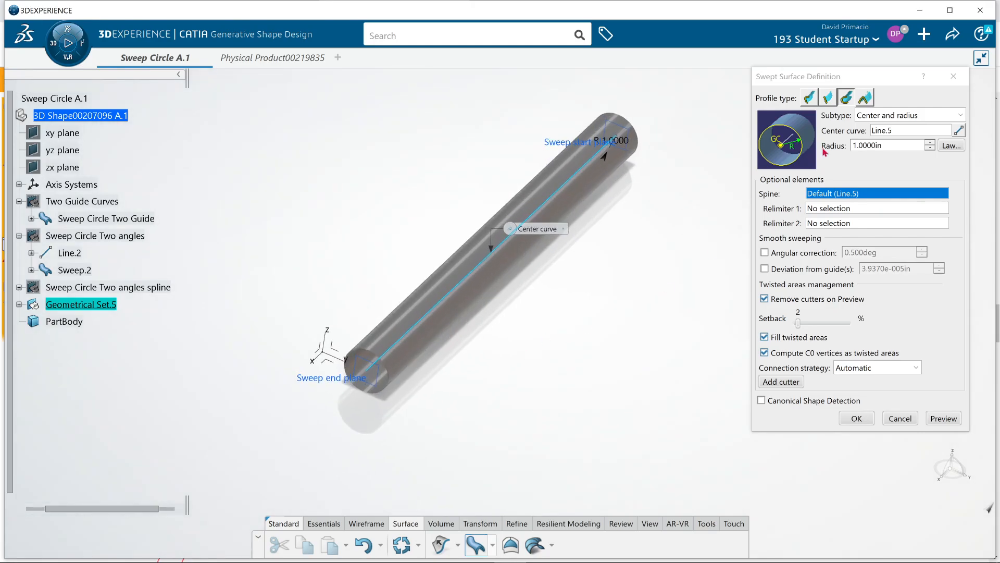
{"action": "left_click", "coordinate": [930, 143]}
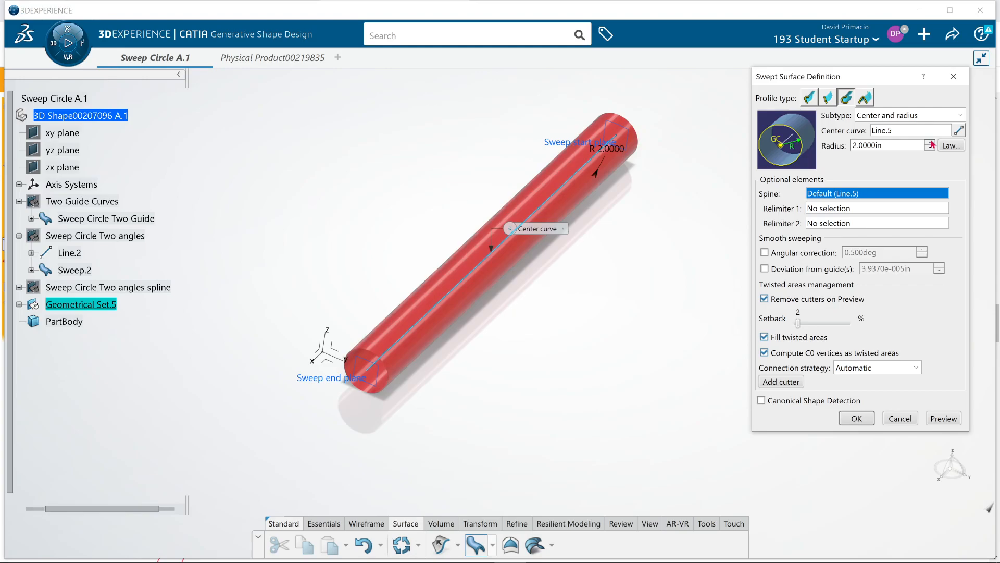
{"action": "left_click", "coordinate": [948, 420]}
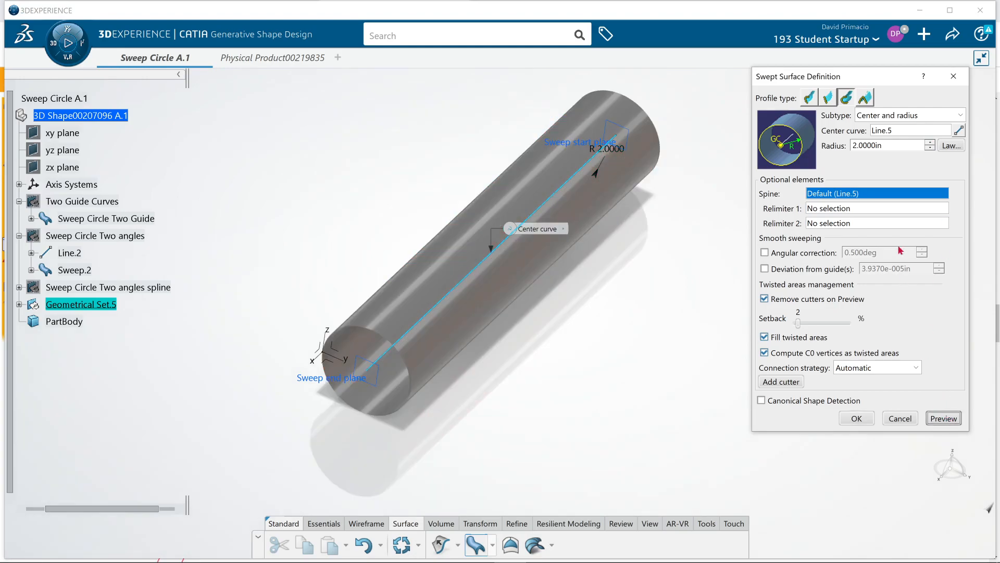
- Set the sweep radius to 3 in, preview it and create the swept surface
{"action": "left_click", "coordinate": [930, 142]}
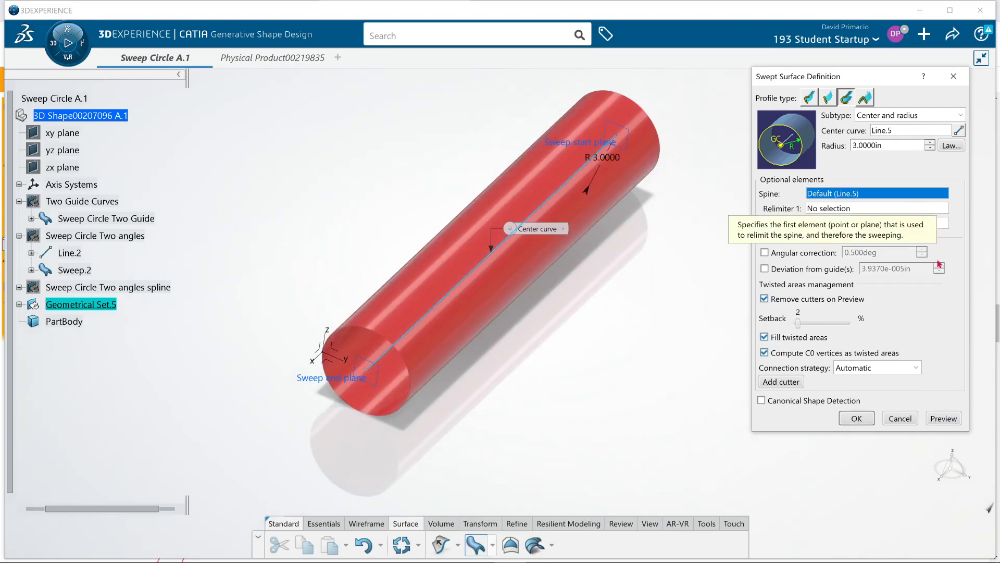
{"action": "left_click", "coordinate": [937, 419]}
{"action": "middle_click_drag", "start_coordinate": [678, 370], "coordinate": [705, 404]}
{"action": "left_click", "coordinate": [854, 419]}
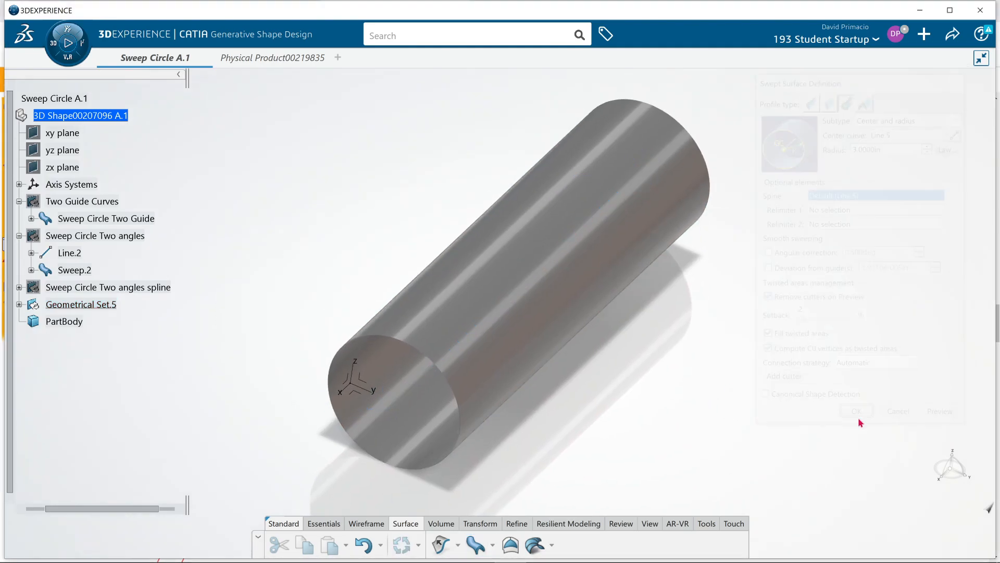
- Start a Cylinder surface and create its center point by coordinates at X 0, Y -2, Z 0 in
{"action": "mouse_move", "coordinate": [699, 368]}
{"action": "middle_mouse_down"}
{"action": "mouse_move", "coordinate": [721, 419]}
{"action": "mouse_move", "coordinate": [706, 370]}
{"action": "mouse_move", "coordinate": [605, 400]}
{"action": "mouse_move", "coordinate": [632, 390]}
{"action": "middle_mouse_up"}
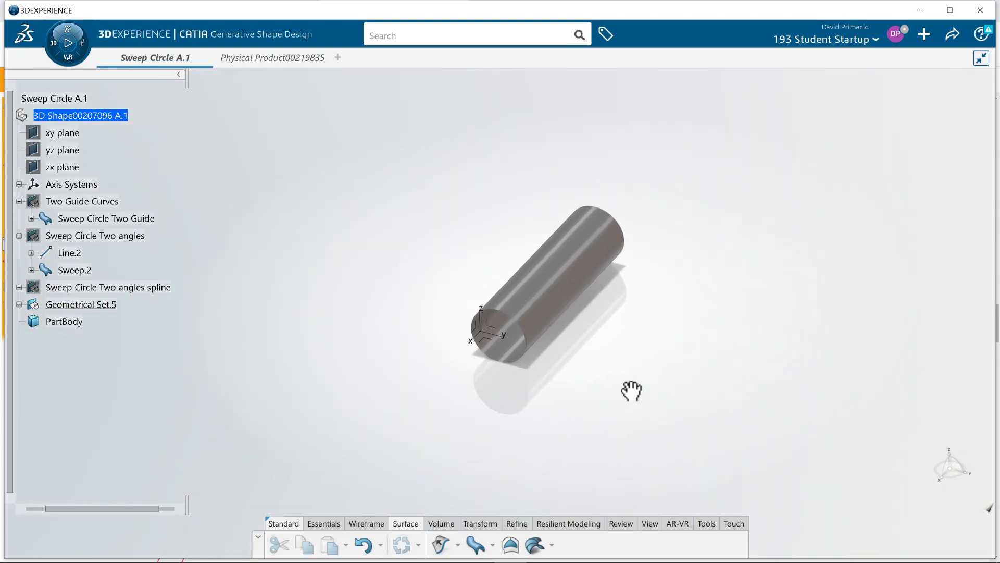
{"action": "left_click", "coordinate": [457, 546]}
{"action": "left_click", "coordinate": [466, 519]}
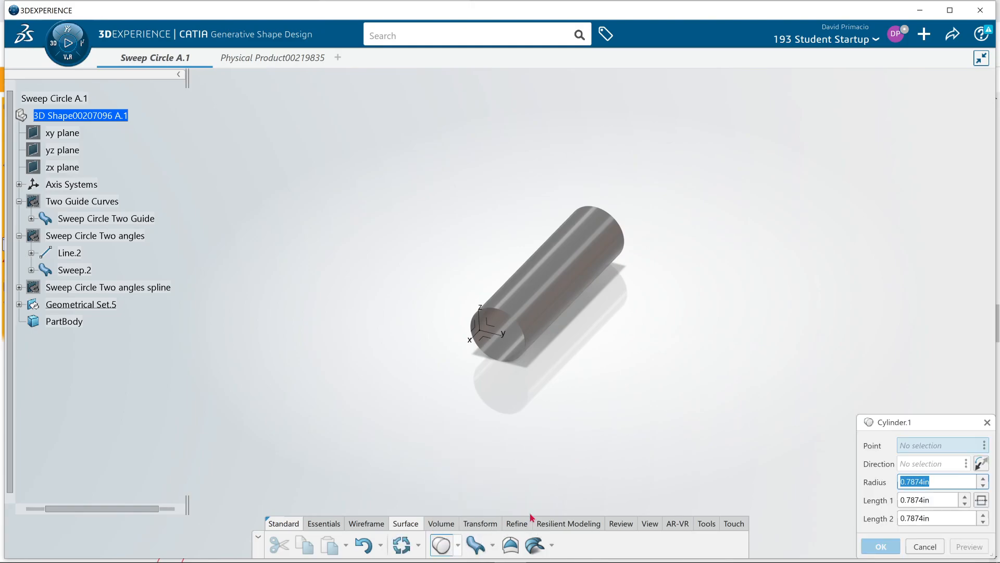
{"action": "right_click", "coordinate": [914, 445]}
{"action": "mouse_move", "coordinate": [914, 449]}
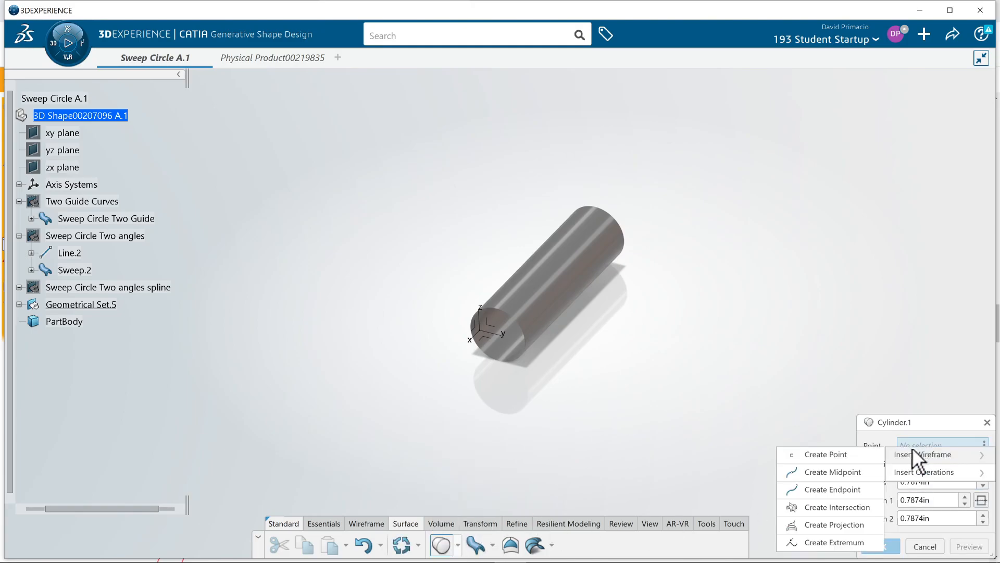
{"action": "left_click", "coordinate": [827, 457]}
{"action": "left_click", "coordinate": [879, 338]}
{"action": "type", "text": "-2.0000in"}
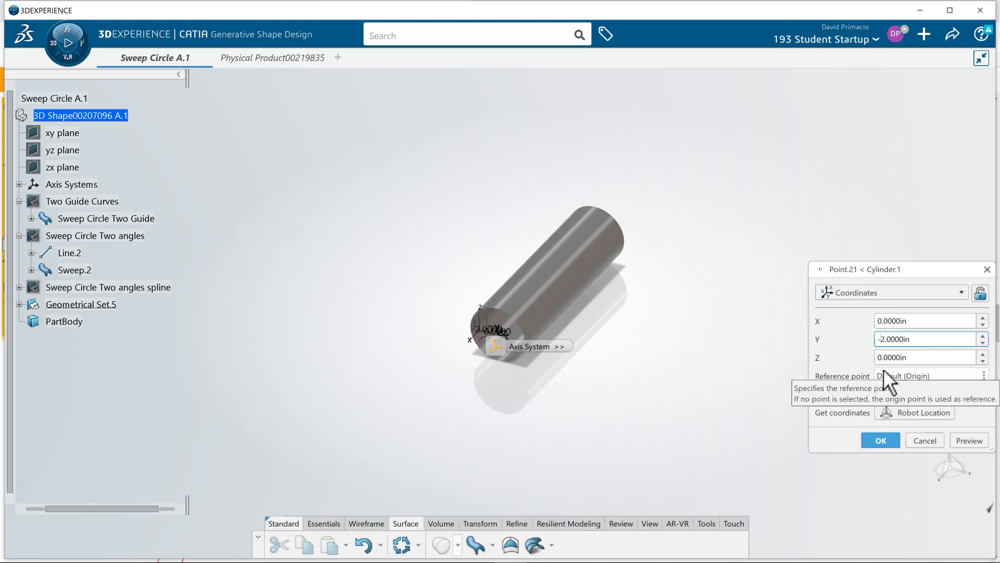
{"action": "left_click", "coordinate": [881, 439]}
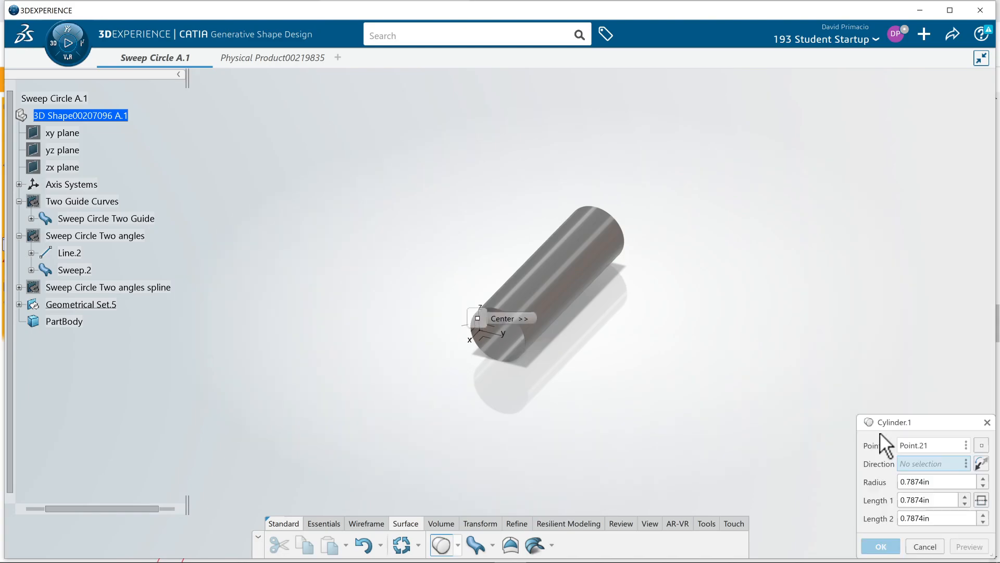
- Set the cylinder's direction to the Z axis and its radius to 2 in, and preview it
{"action": "right_click", "coordinate": [925, 464]}
{"action": "left_click", "coordinate": [924, 463]}
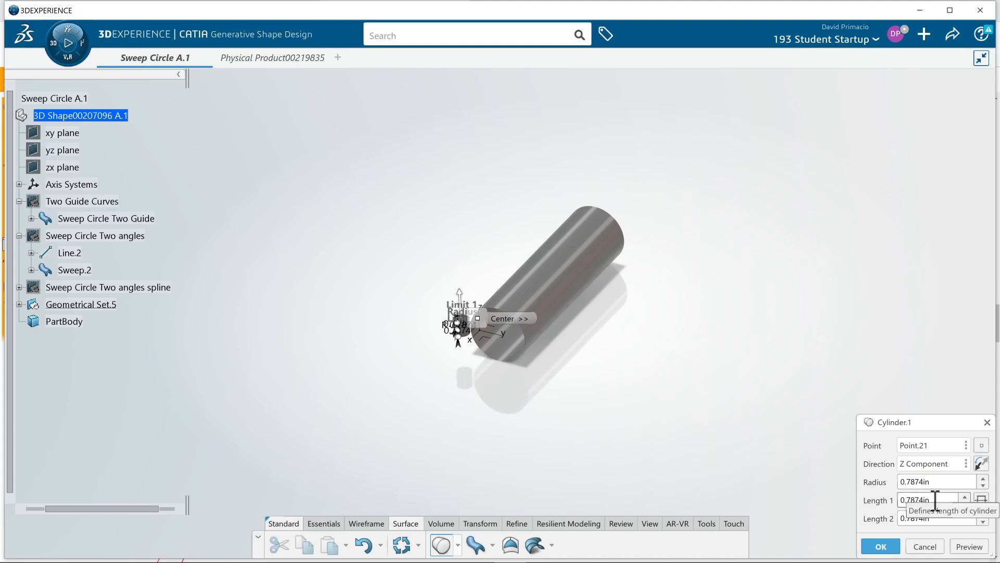
{"action": "left_click", "coordinate": [938, 483]}
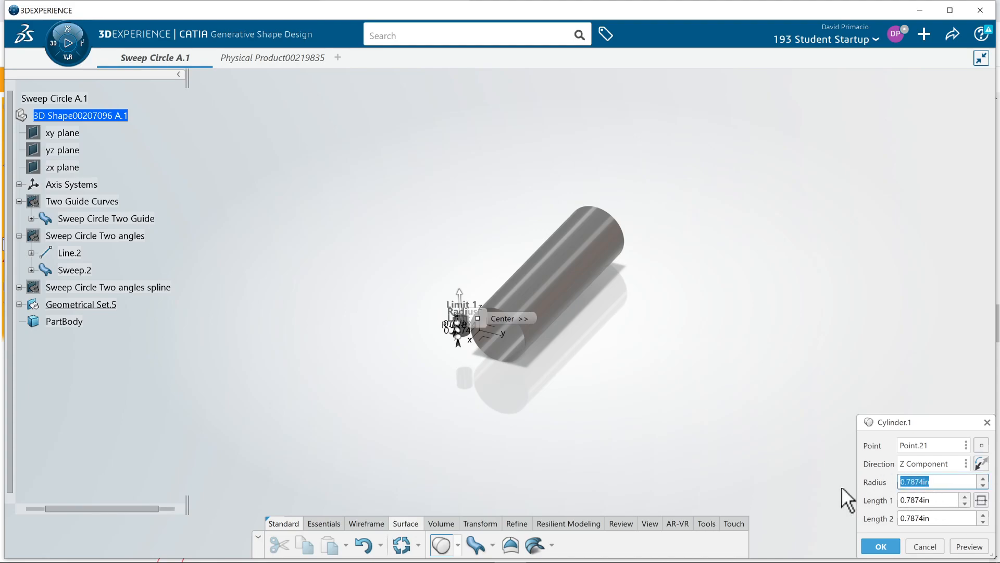
{"action": "type", "text": "2"}
{"action": "left_click", "coordinate": [956, 548]}
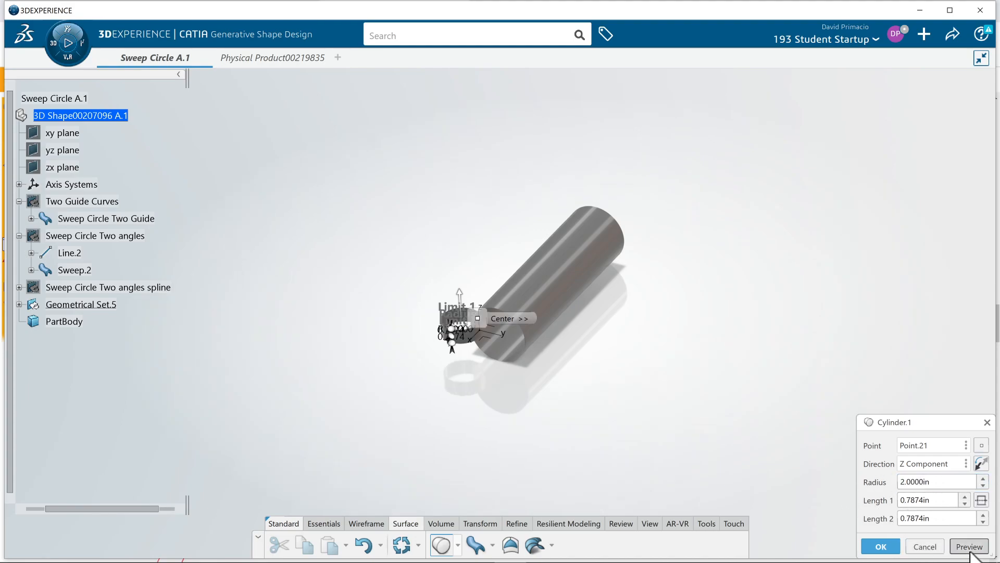
- Edit the cylinder's center point to set its Y coordinate to -12 in, preview it and accept it
{"action": "middle_click_drag", "start_coordinate": [518, 442], "coordinate": [851, 458]}
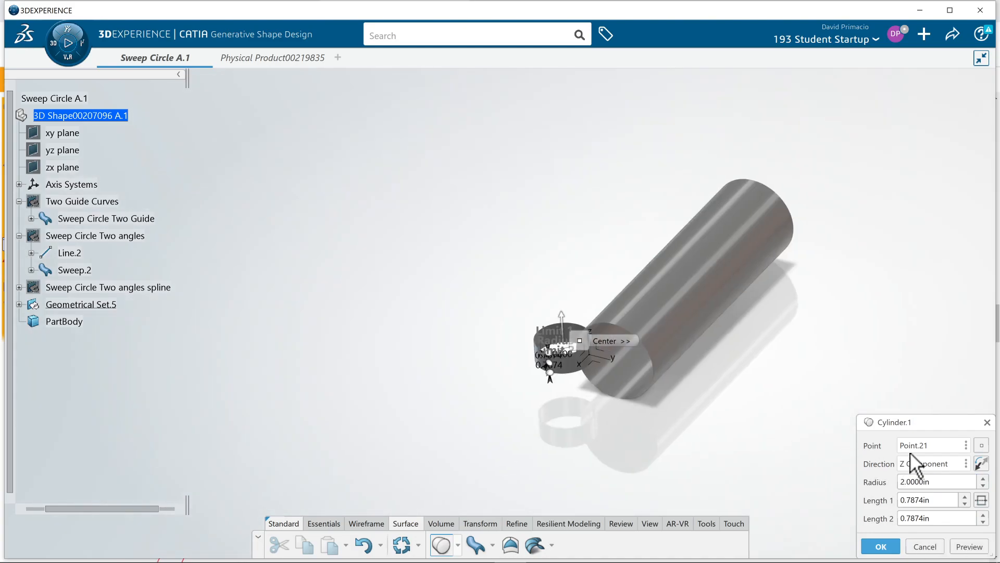
{"action": "left_click", "coordinate": [981, 446]}
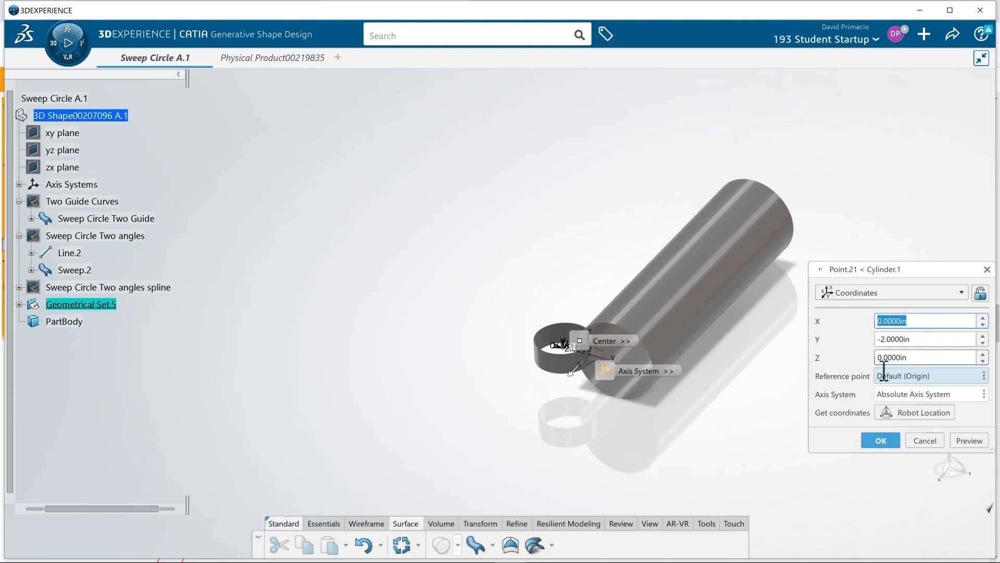
{"action": "left_click", "coordinate": [885, 339]}
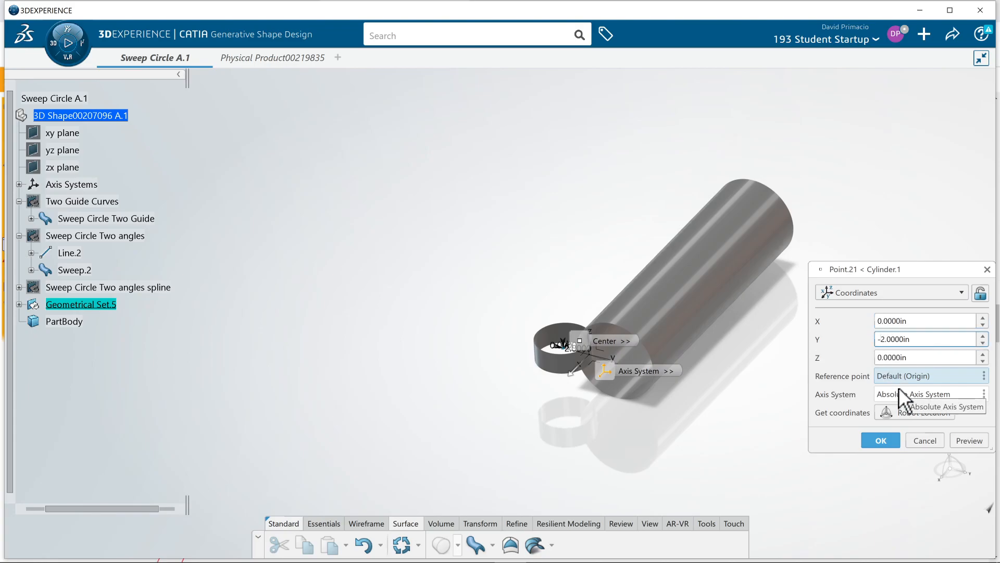
{"action": "type", "text": "21"}
{"action": "key", "text": "BackSpace"}
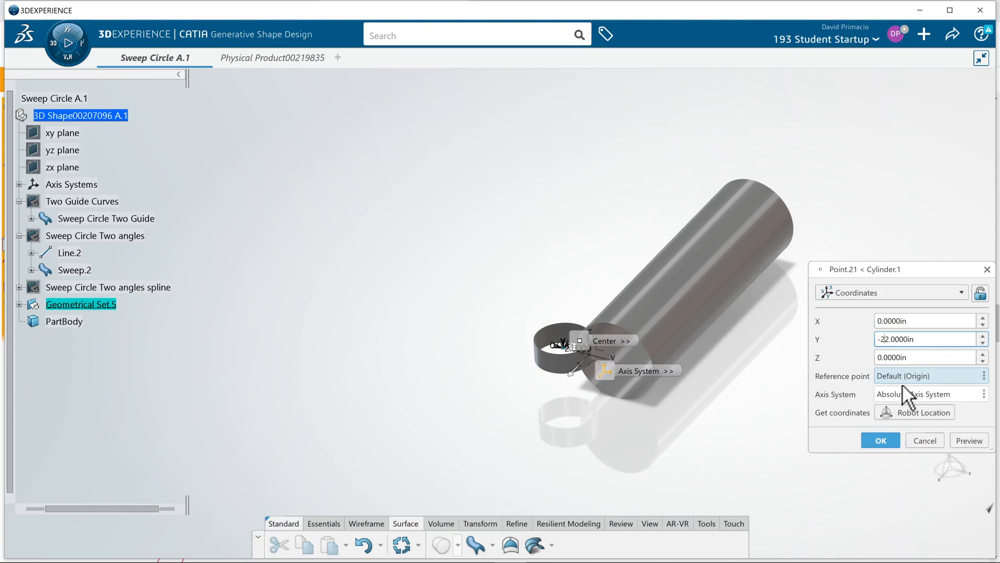
{"action": "key", "text": "BackSpace"}
{"action": "type", "text": "1"}
{"action": "left_click", "coordinate": [962, 435]}
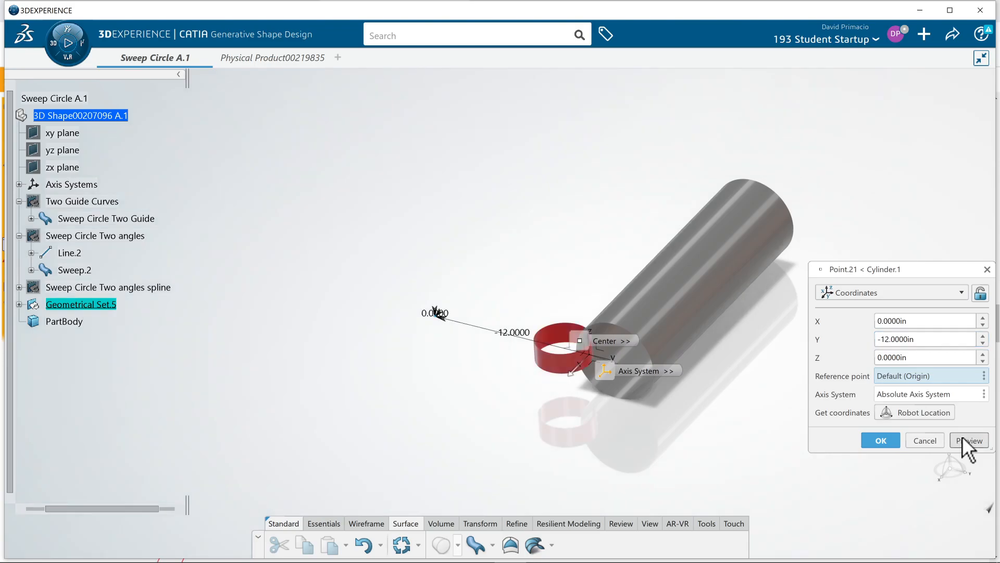
{"action": "left_click", "coordinate": [876, 441]}
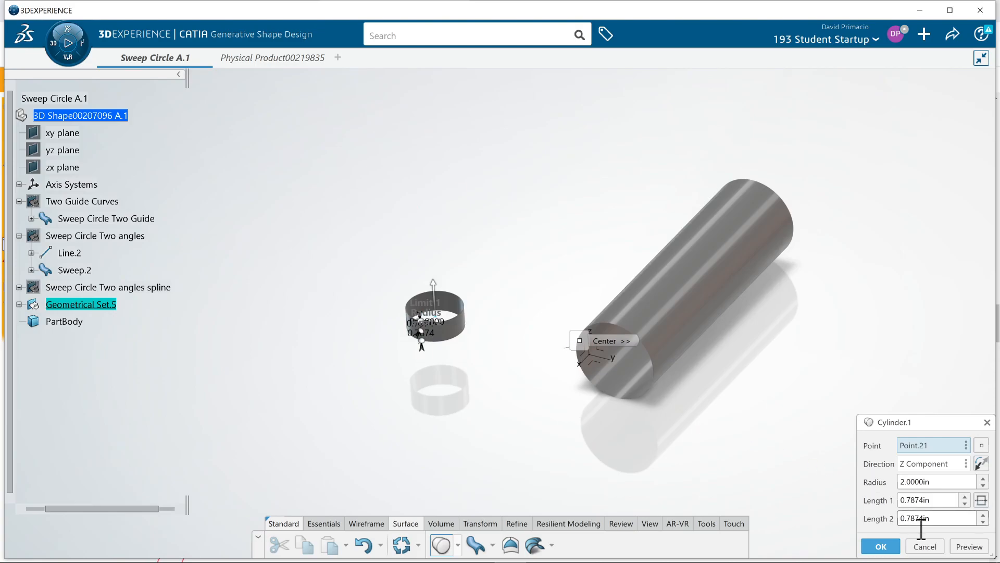
- Preview the cylinder with Length 1 at 1 in, and set Length 1 to 7 in
{"action": "double_click", "coordinate": [930, 500]}
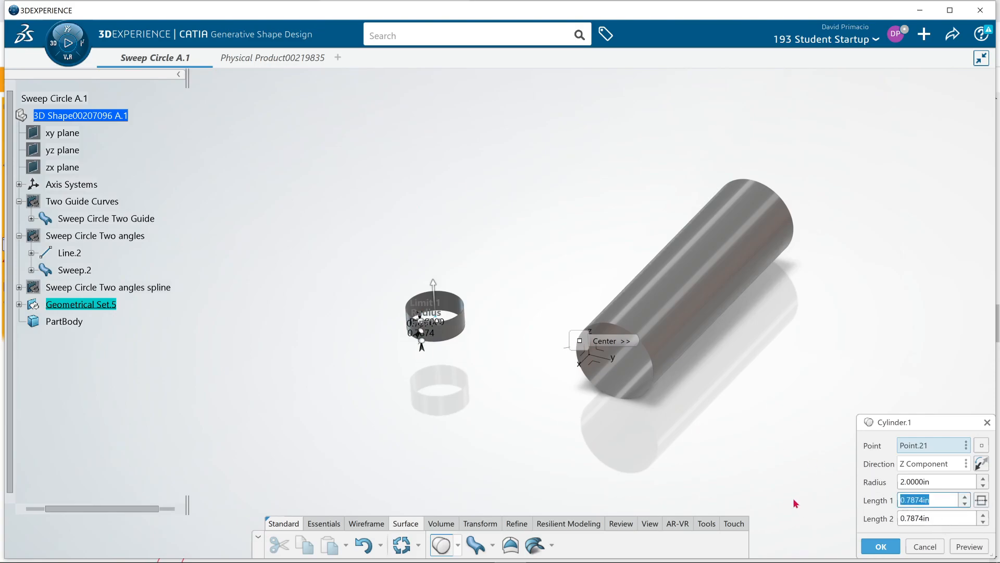
{"action": "type", "text": "1"}
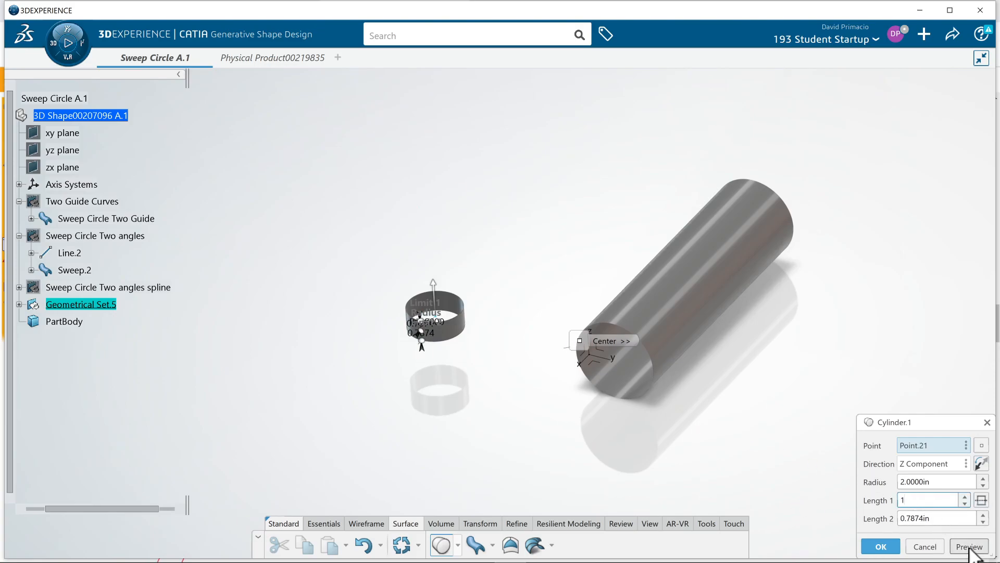
{"action": "left_click", "coordinate": [969, 545]}
{"action": "double_click", "coordinate": [924, 500]}
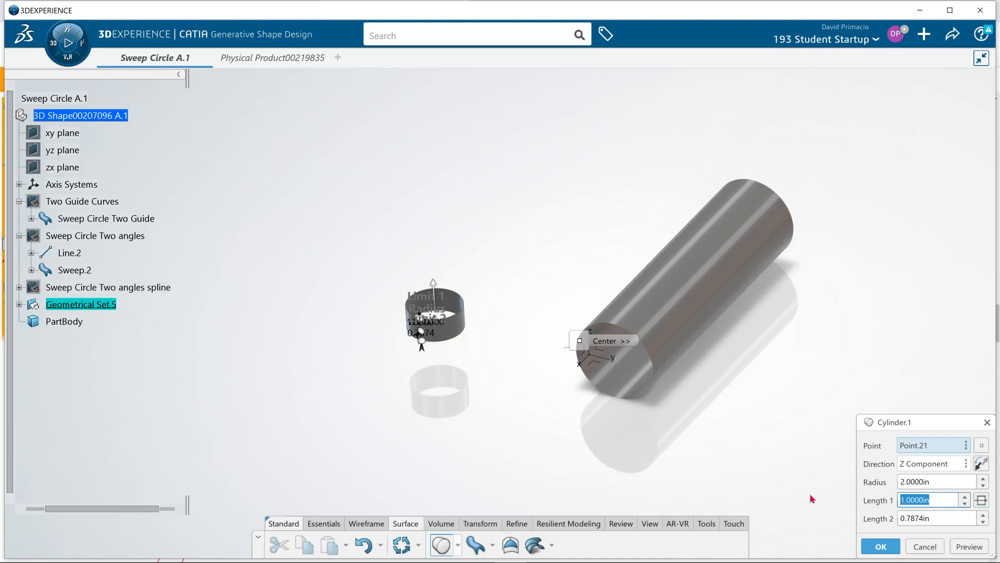
{"action": "type", "text": "7"}
{"action": "left_click", "coordinate": [967, 547]}
- Set the cylinder's Length 2 to 7 in, preview it and create the cylinder surface
{"action": "double_click", "coordinate": [937, 518]}
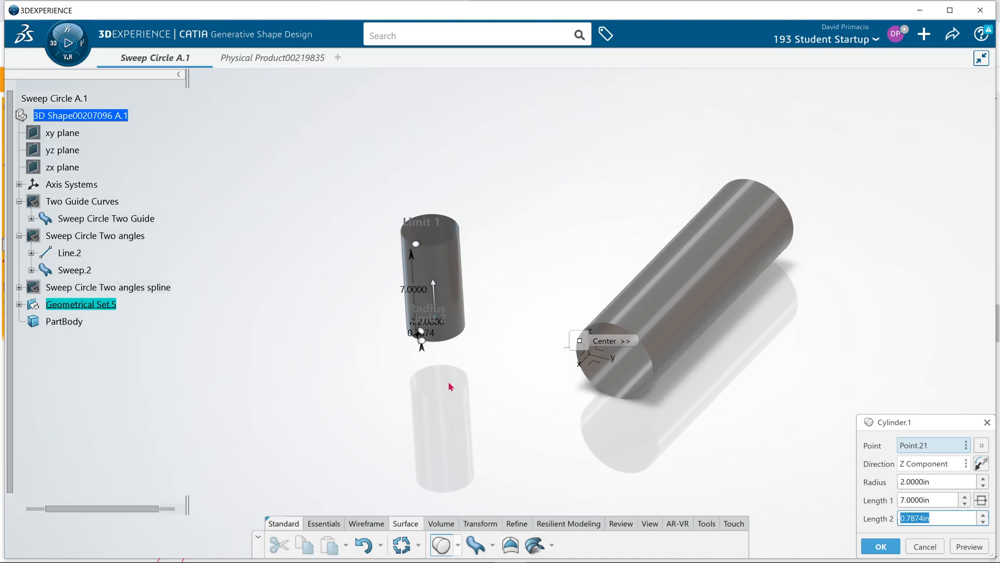
{"action": "type", "text": "7"}
{"action": "left_click", "coordinate": [968, 546]}
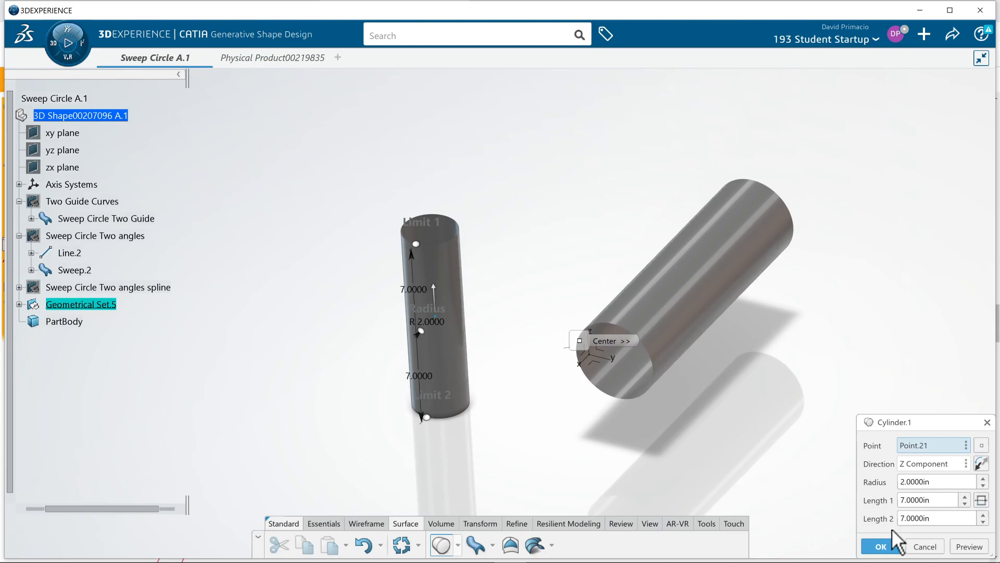
{"action": "left_click", "coordinate": [881, 546]}
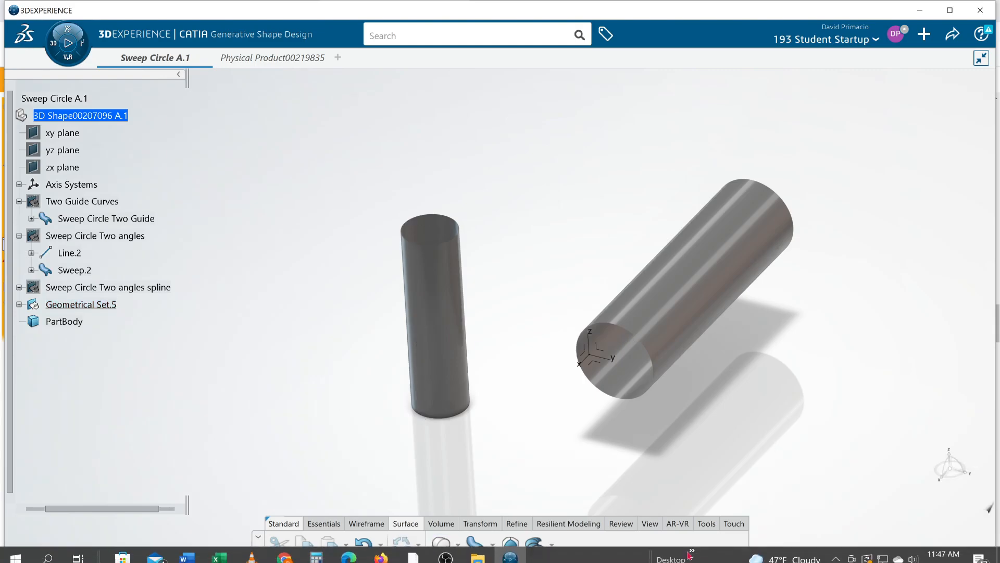
- Edit the circular sweep's center line to a 30 in end offset and update the swept surface
{"action": "left_click", "coordinate": [729, 284]}
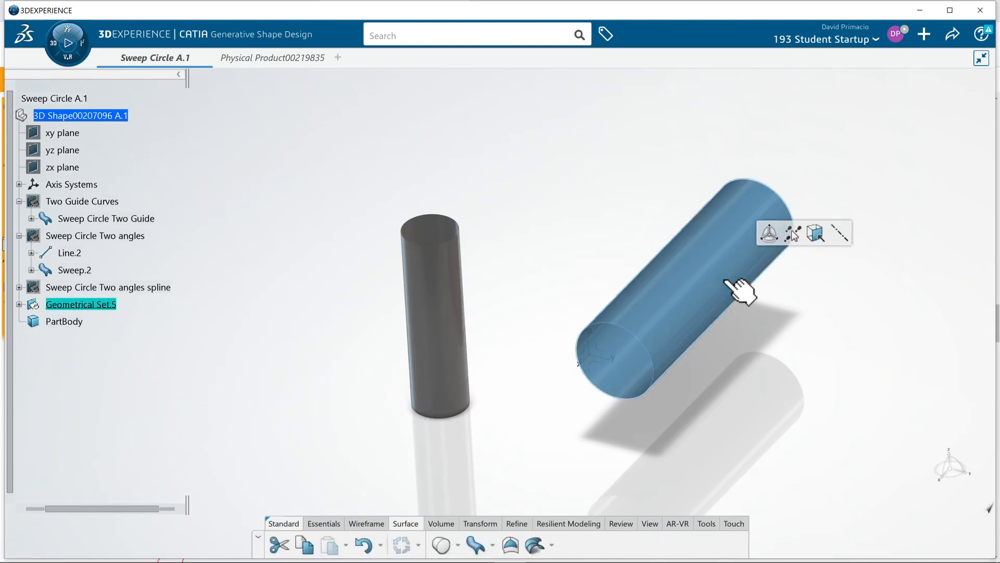
{"action": "double_click", "coordinate": [736, 286]}
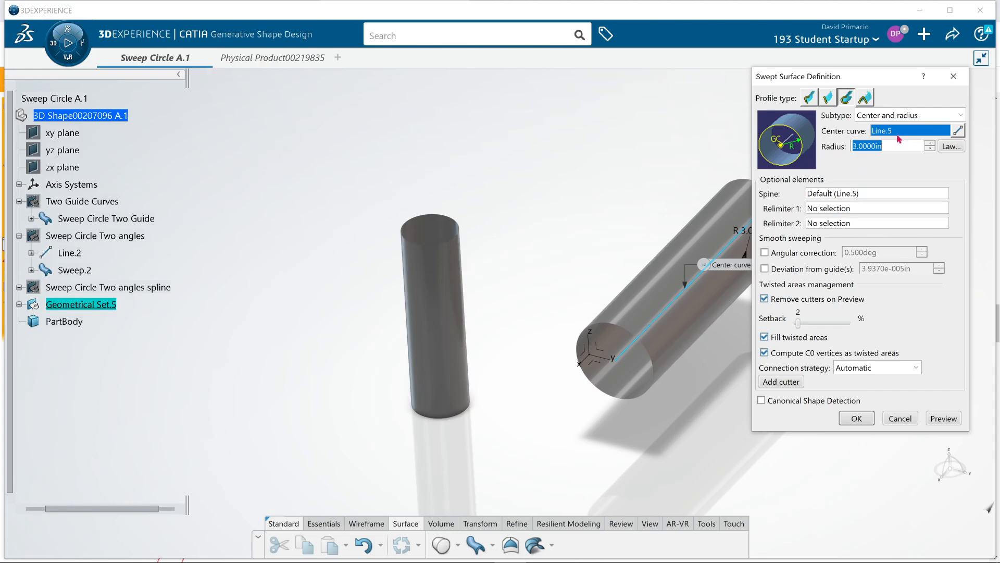
{"action": "left_click", "coordinate": [958, 132]}
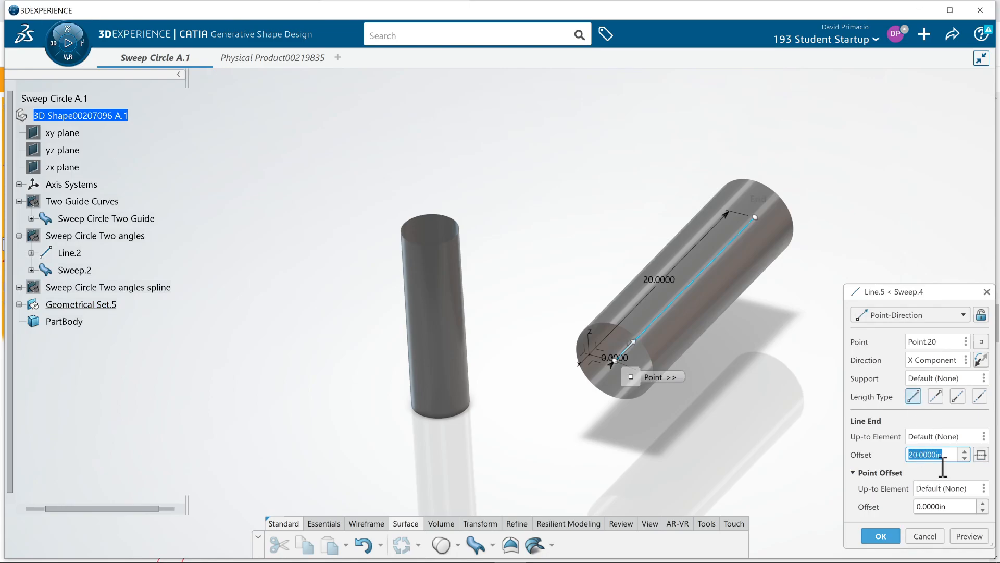
{"action": "type", "text": "30"}
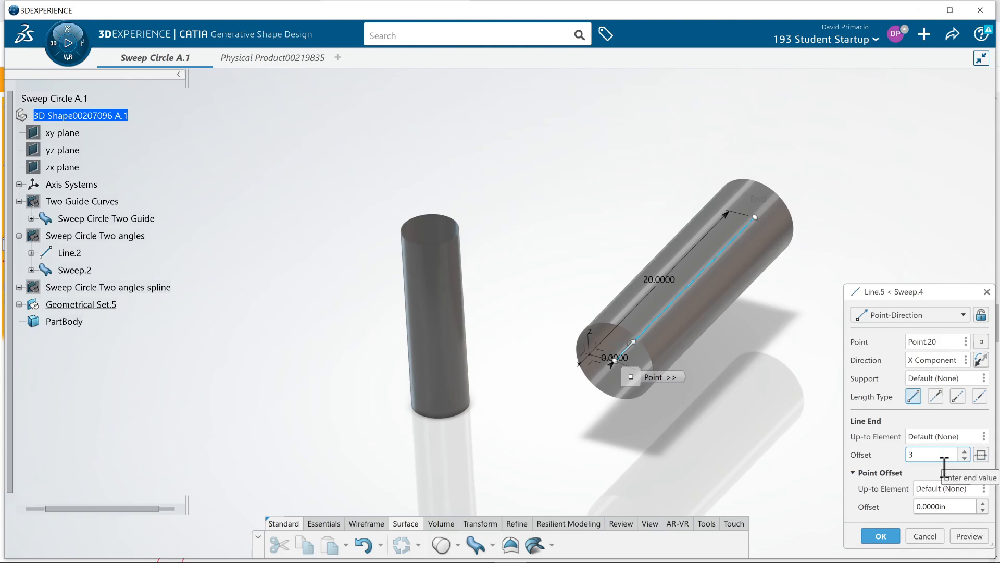
{"action": "key", "text": "Return"}
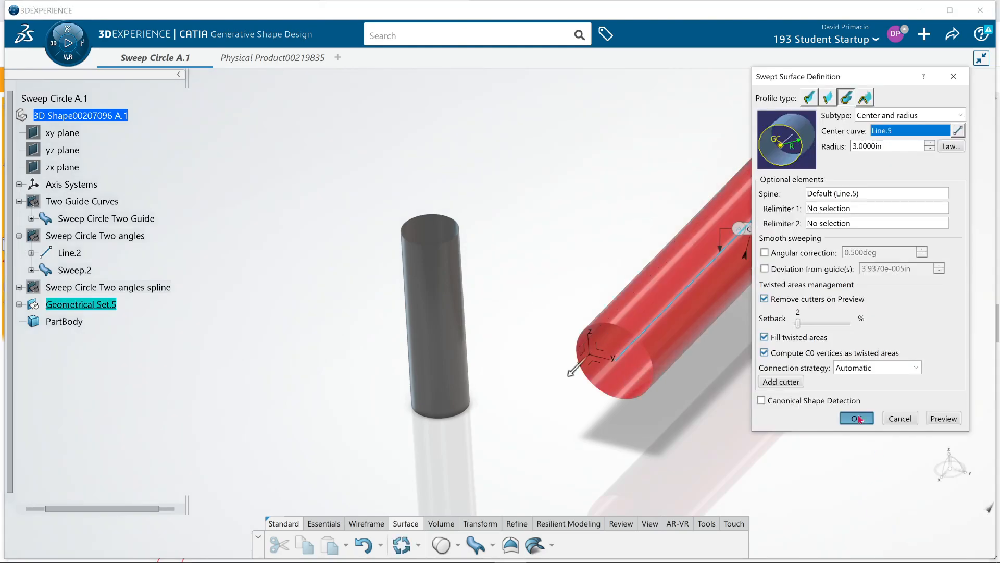
{"action": "left_click", "coordinate": [856, 418]}
- Reopen the cylinder's definition to examine its radius and length parameters, and close it
{"action": "middle_click_drag", "start_coordinate": [749, 493], "coordinate": [671, 508]}
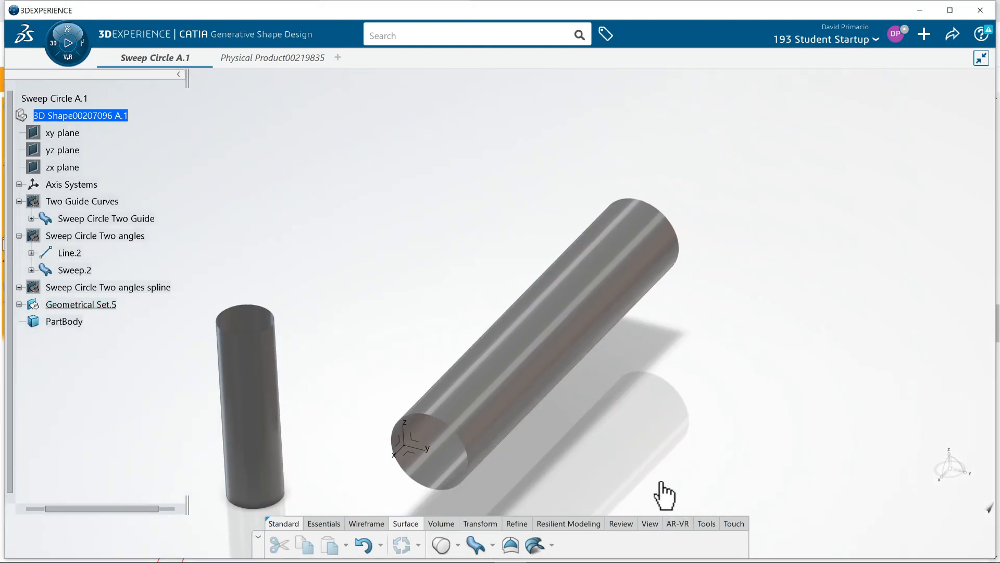
{"action": "middle_click_drag", "start_coordinate": [645, 425], "coordinate": [674, 162]}
{"action": "middle_click_drag", "start_coordinate": [650, 382], "coordinate": [514, 375]}
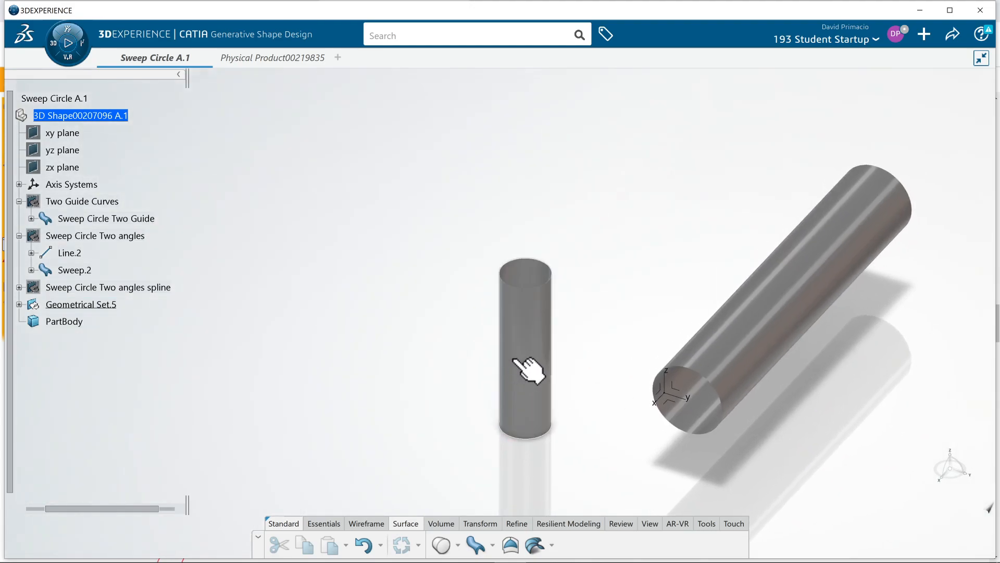
{"action": "left_click", "coordinate": [512, 360]}
{"action": "double_click", "coordinate": [526, 367]}
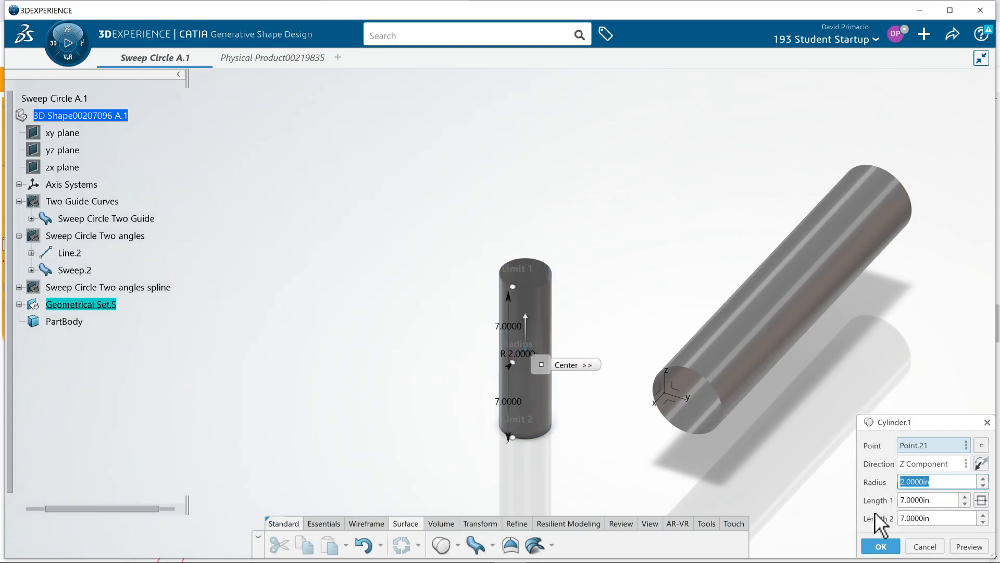
{"action": "left_click", "coordinate": [880, 546]}
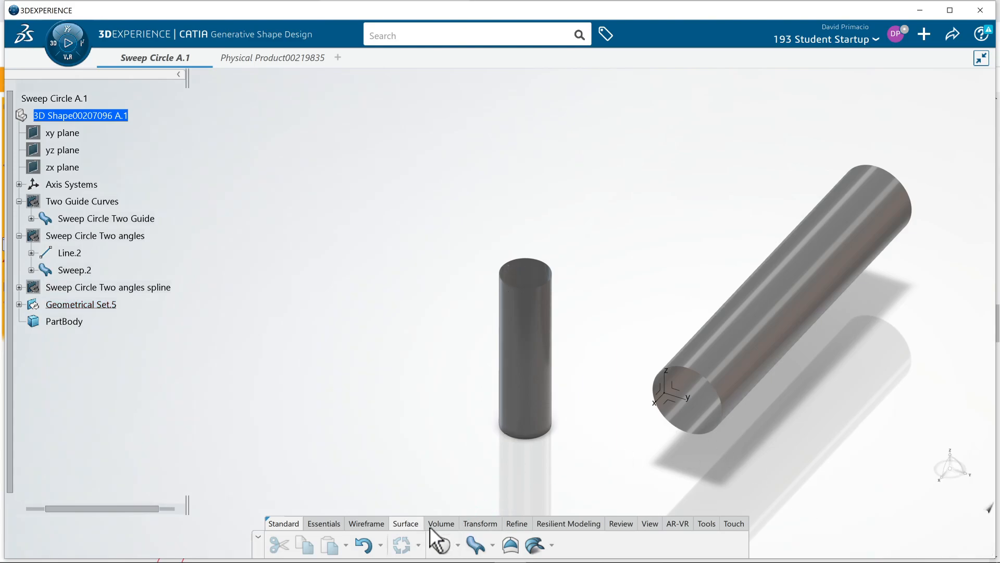
- Start a Point-Direction line and create its start point by coordinates at X 0, Y -12, Z 10 in
{"action": "left_click", "coordinate": [366, 522]}
{"action": "left_click", "coordinate": [490, 547]}
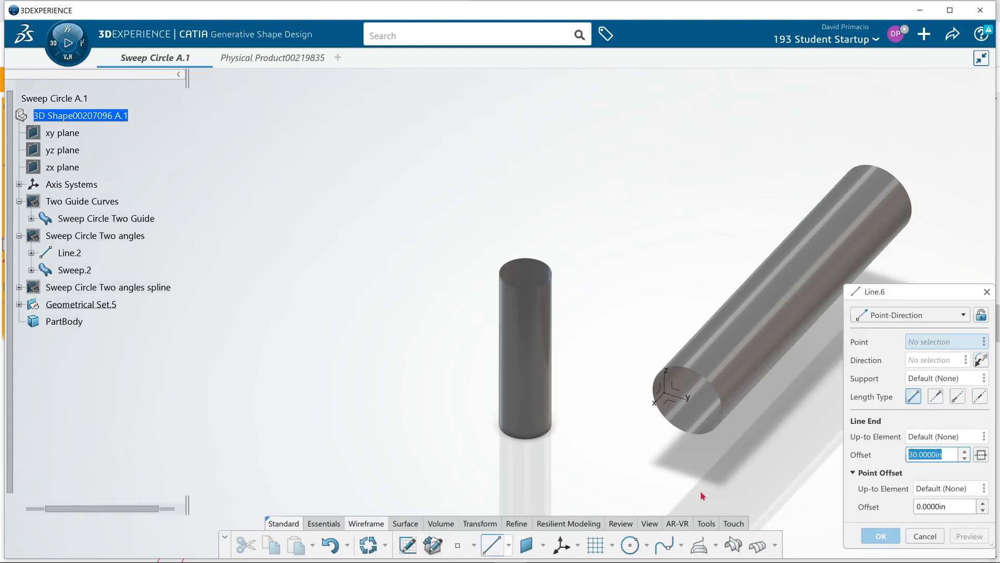
{"action": "right_click", "coordinate": [941, 344]}
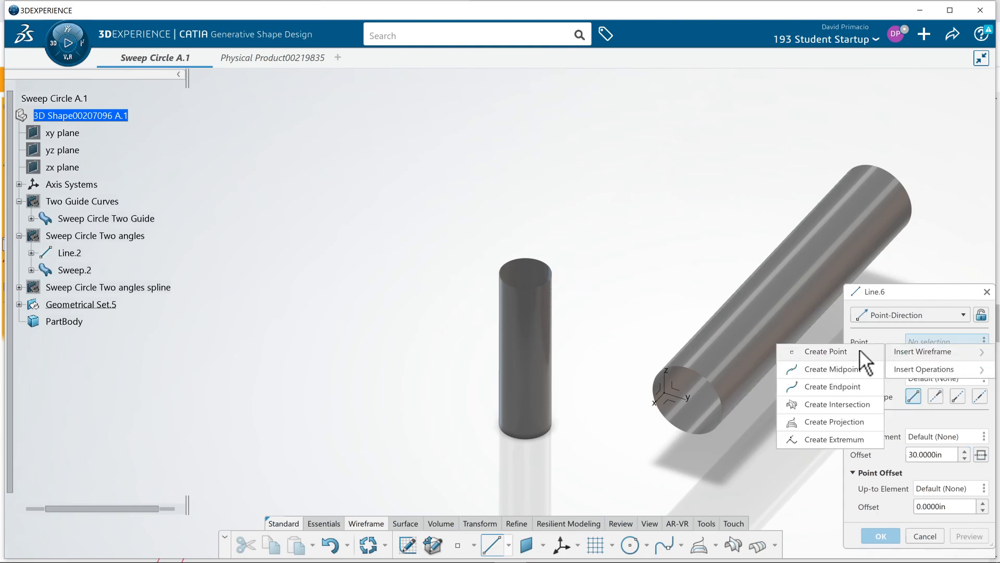
{"action": "left_click", "coordinate": [860, 350]}
{"action": "left_click", "coordinate": [924, 360]}
{"action": "left_click_drag", "start_coordinate": [922, 360], "coordinate": [878, 356]}
{"action": "type", "text": "30"}
{"action": "key", "text": "Return"}
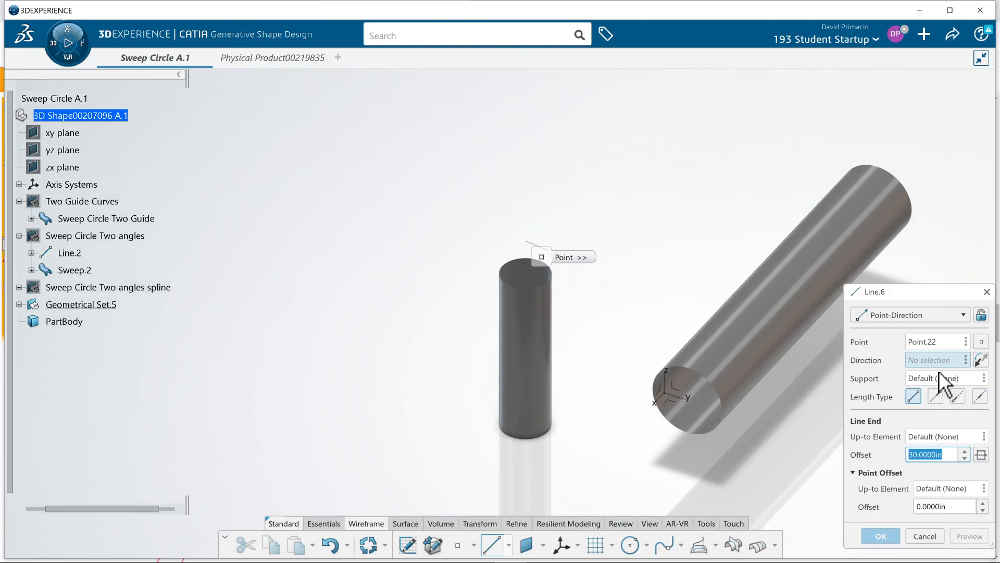
- Edit the new line's start point to set its Y coordinate to -20 in, preview it and accept it
{"action": "left_click", "coordinate": [981, 343]}
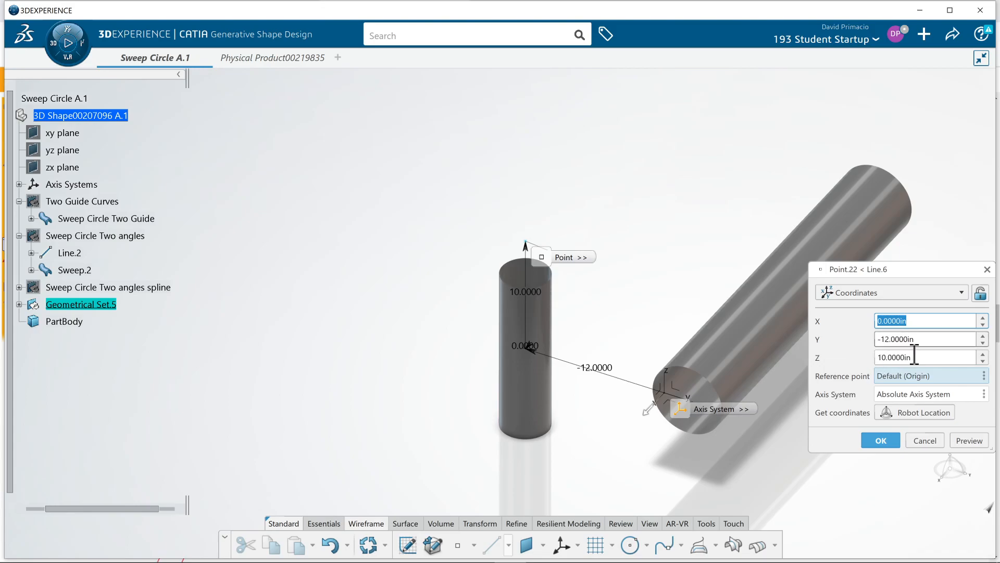
{"action": "left_click_drag", "start_coordinate": [911, 342], "coordinate": [798, 342]}
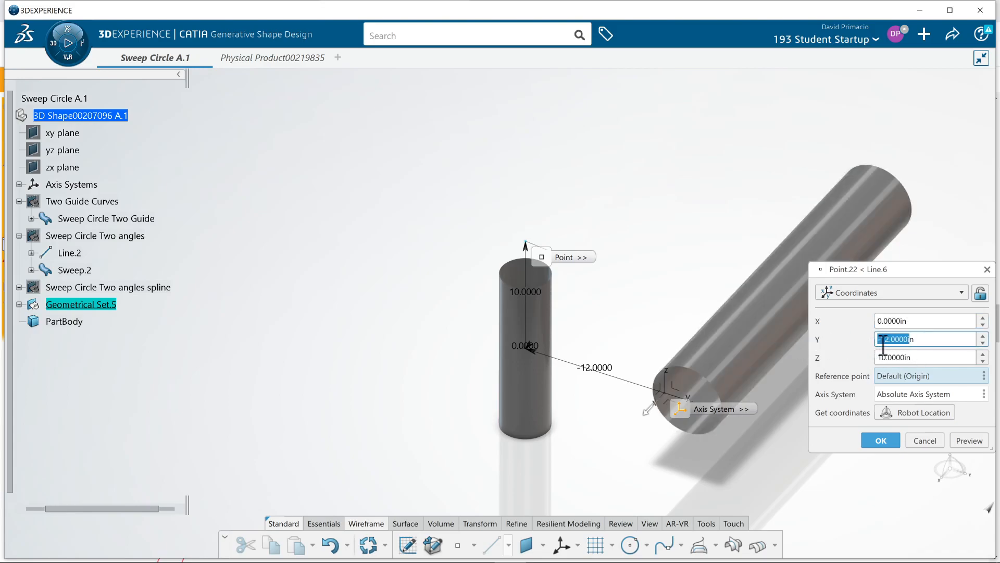
{"action": "left_click_drag", "start_coordinate": [942, 342], "coordinate": [766, 344]}
{"action": "type", "text": "-20"}
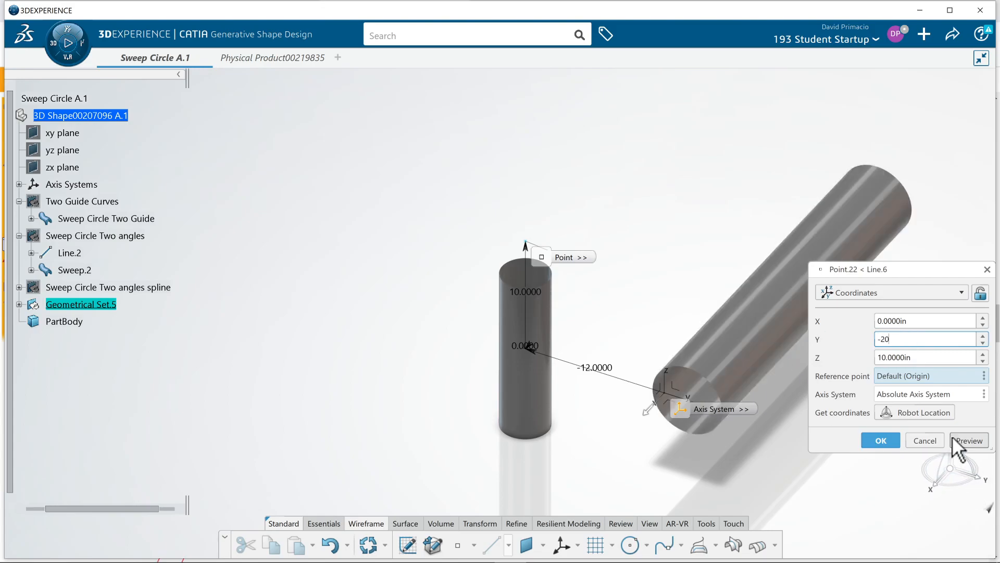
{"action": "left_click", "coordinate": [952, 437]}
{"action": "left_click", "coordinate": [871, 439]}
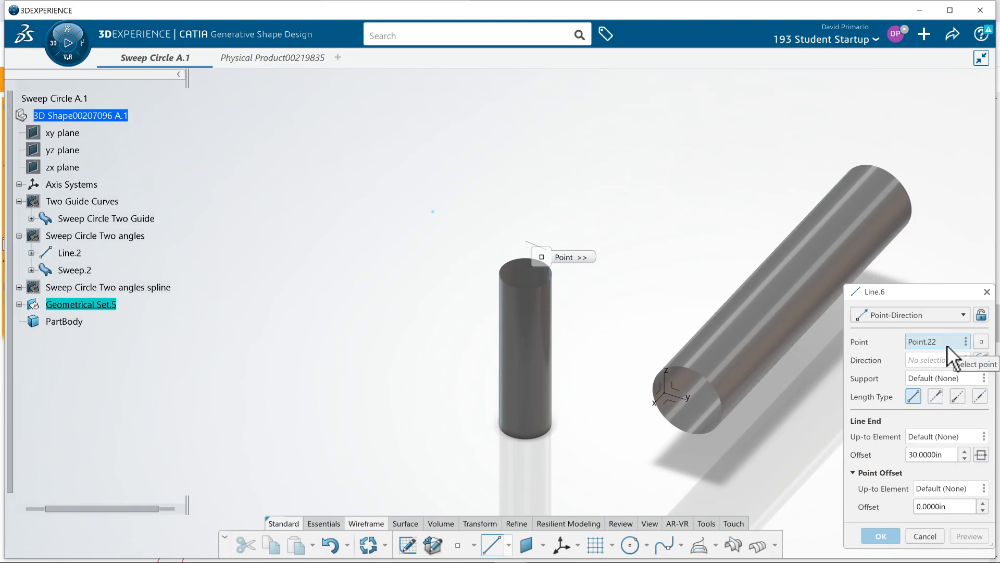
- Direct the line along the X axis, reverse its direction, set its end offset to 10 in and create it
{"action": "right_click", "coordinate": [948, 361]}
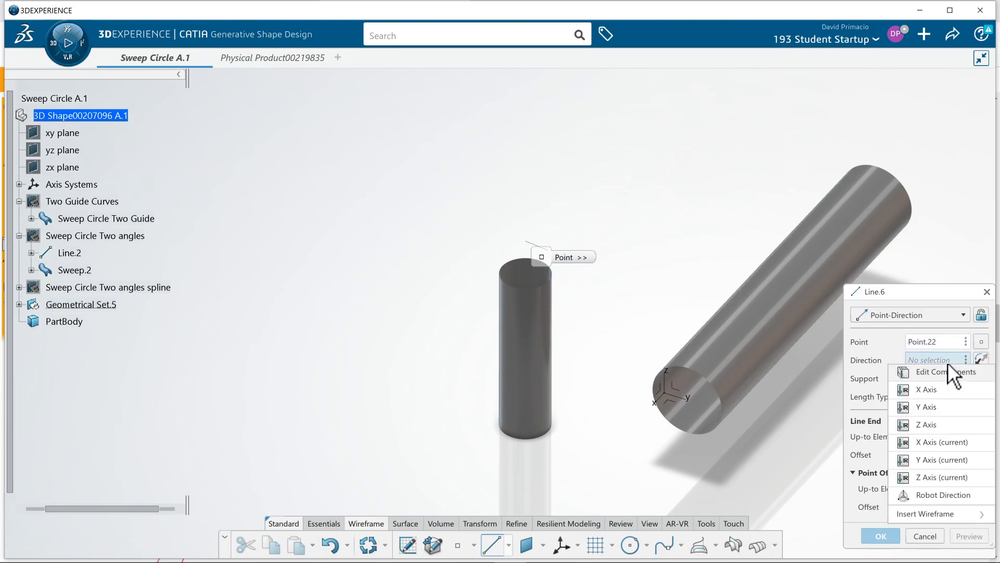
{"action": "left_click", "coordinate": [952, 390]}
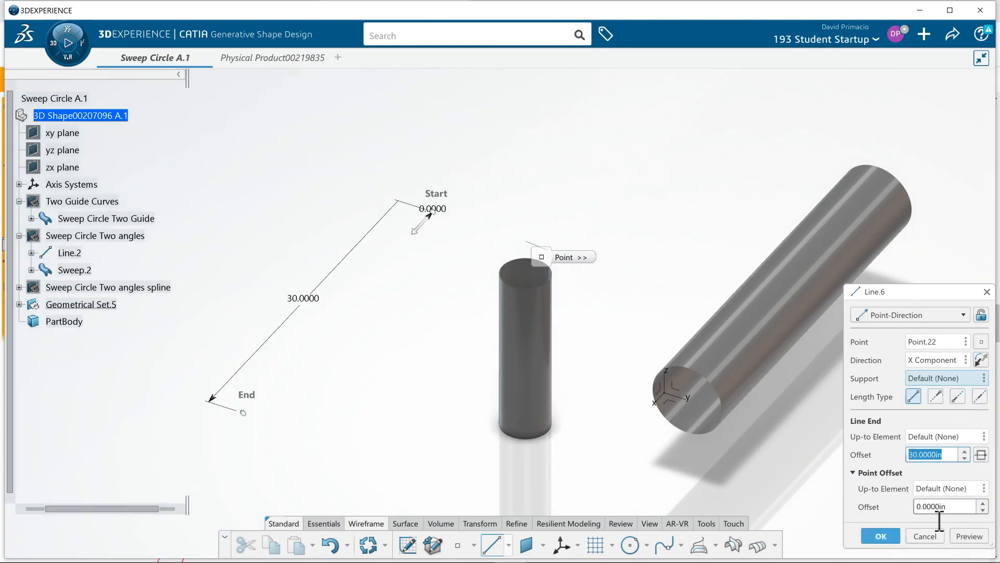
{"action": "left_click", "coordinate": [974, 365]}
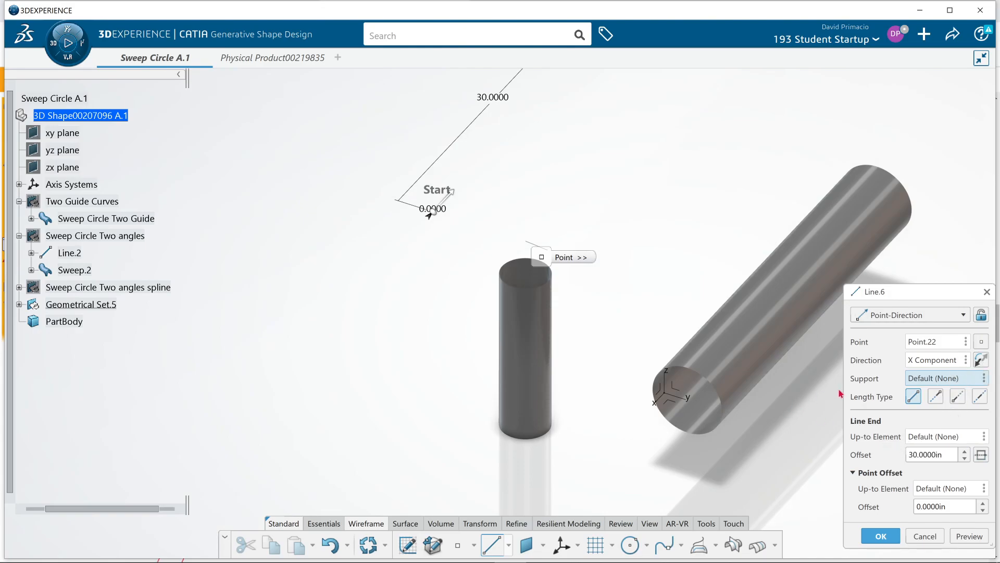
{"action": "left_click", "coordinate": [949, 454]}
{"action": "type", "text": "10"}
{"action": "key", "text": "Return"}
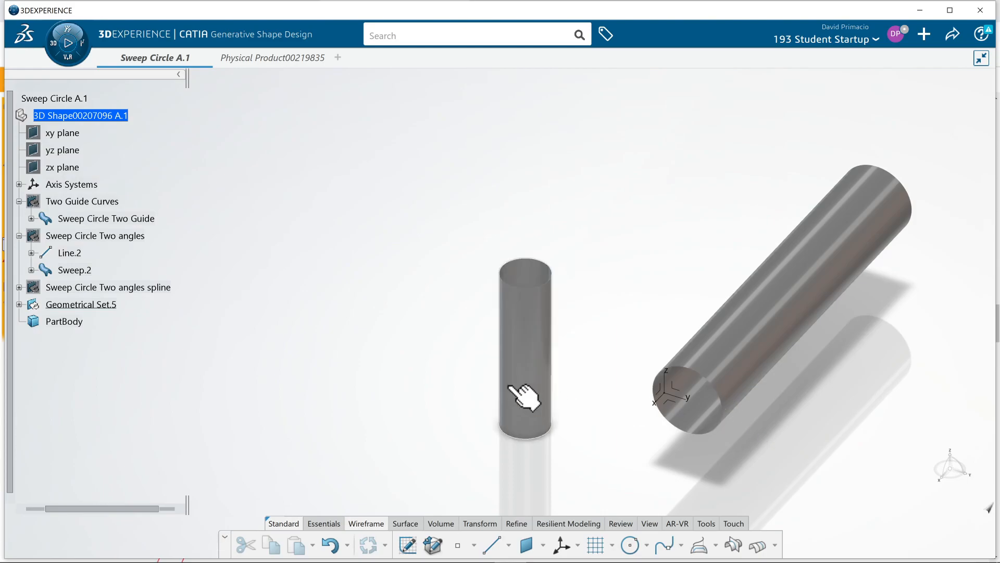
- Expand Geometrical Set.5 and highlight the new line to locate it in the model
{"action": "middle_click_drag", "start_coordinate": [588, 315], "coordinate": [578, 443]}
{"action": "middle_click_drag", "start_coordinate": [441, 361], "coordinate": [446, 333]}
{"action": "left_click", "coordinate": [18, 304]}
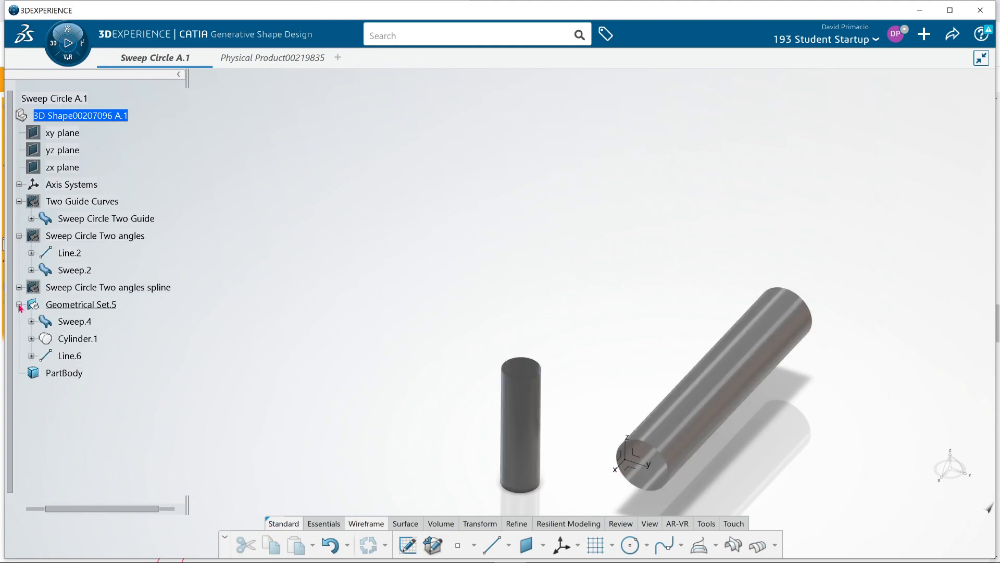
{"action": "left_click", "coordinate": [70, 355]}
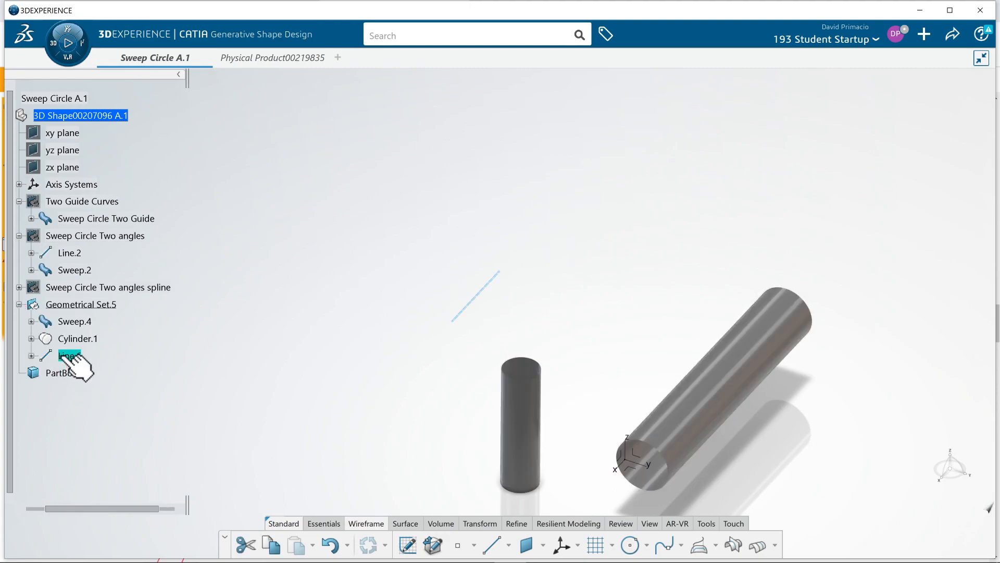
{"action": "left_click", "coordinate": [424, 359]}
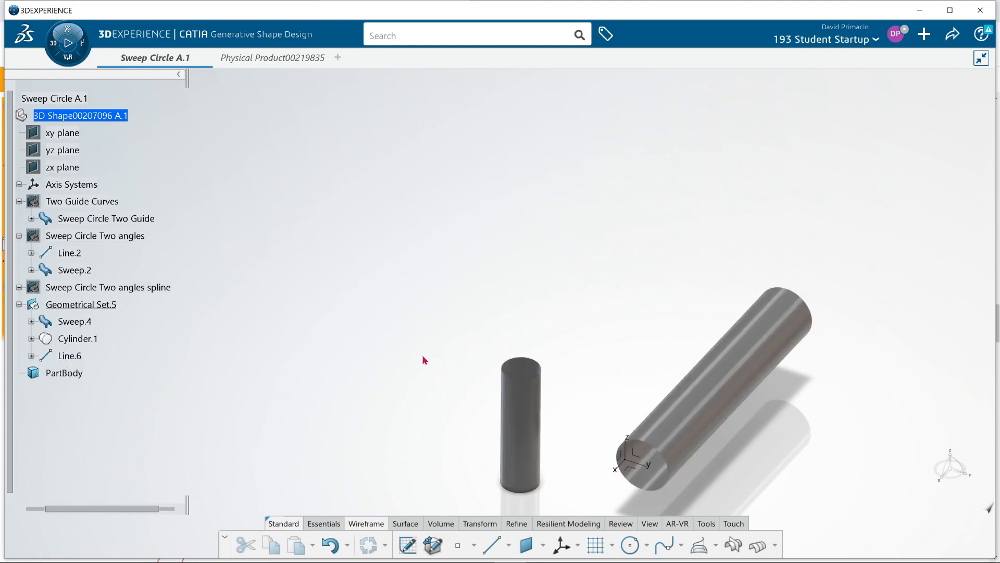
- Check the new line's graphic properties, including its color, line type and thickness, and close its properties
{"action": "left_click", "coordinate": [73, 356]}
{"action": "right_click", "coordinate": [71, 358]}
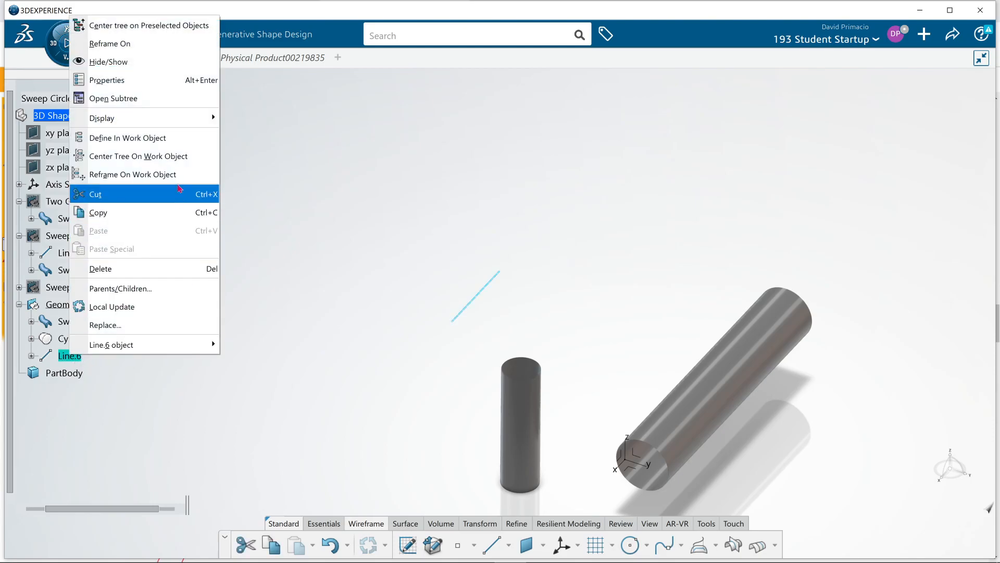
{"action": "left_click", "coordinate": [168, 81]}
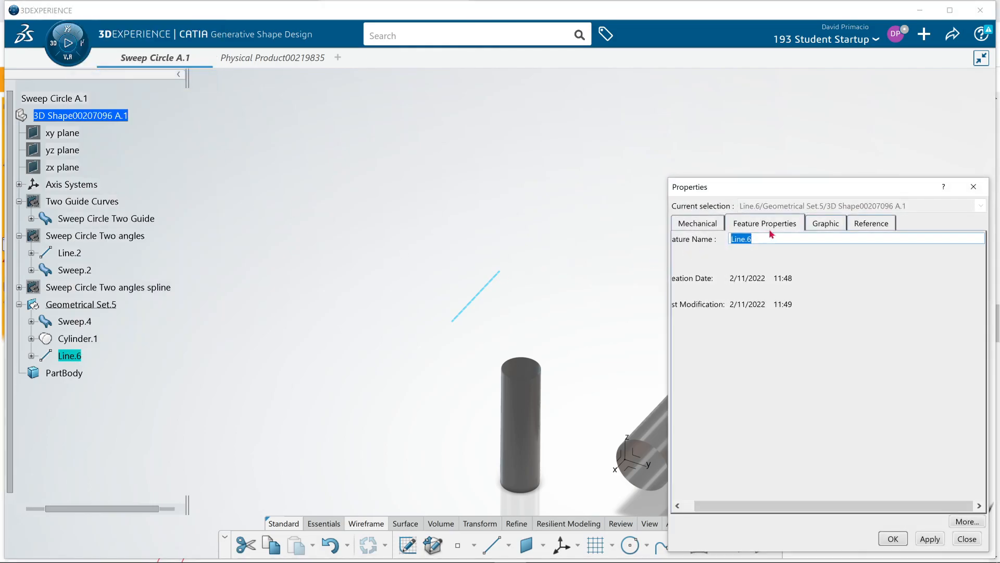
{"action": "left_click", "coordinate": [832, 228]}
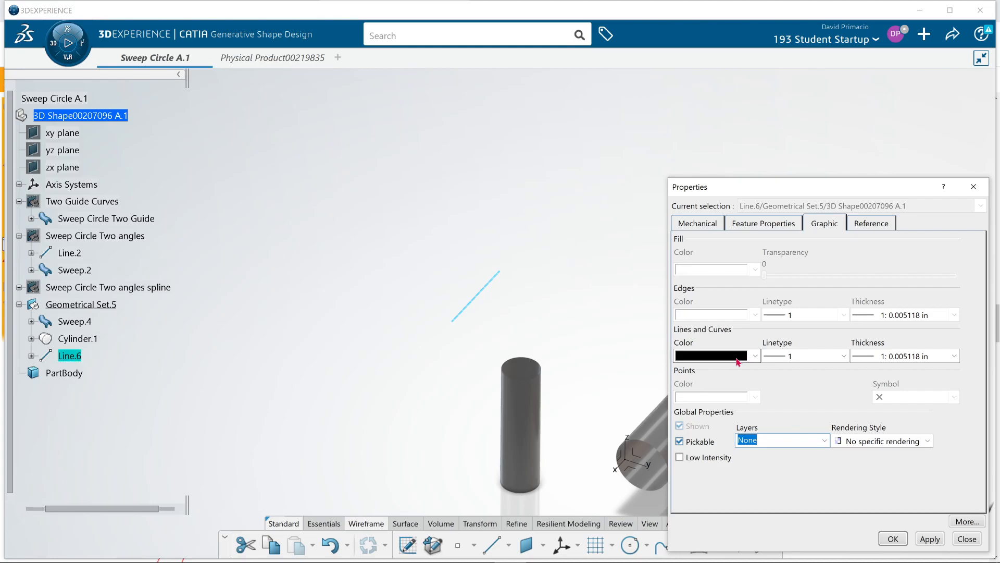
{"action": "left_click", "coordinate": [920, 542]}
{"action": "left_click", "coordinate": [893, 539]}
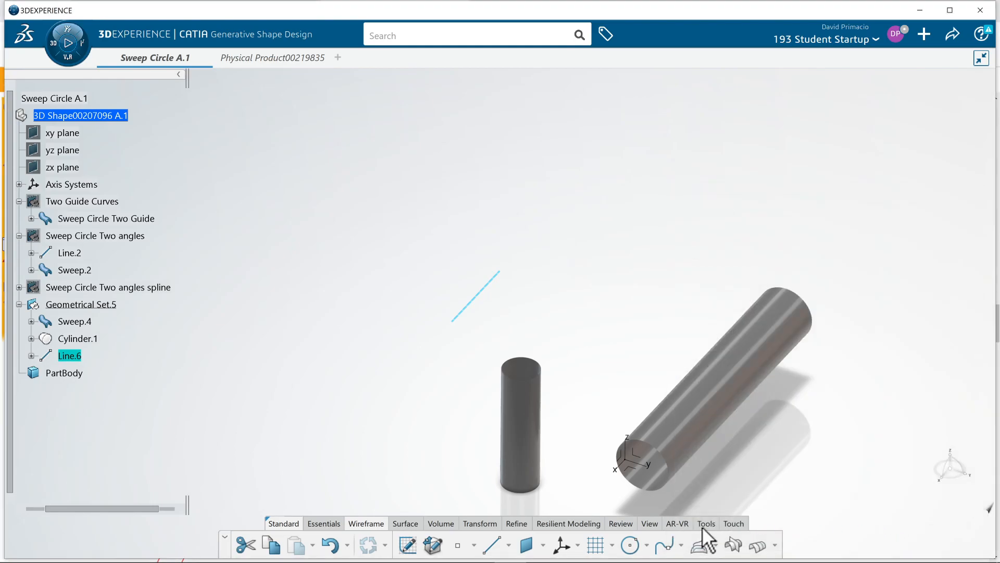
- Turn on the display of points in the view filters and close the view mode settings
{"action": "left_click", "coordinate": [649, 522]}
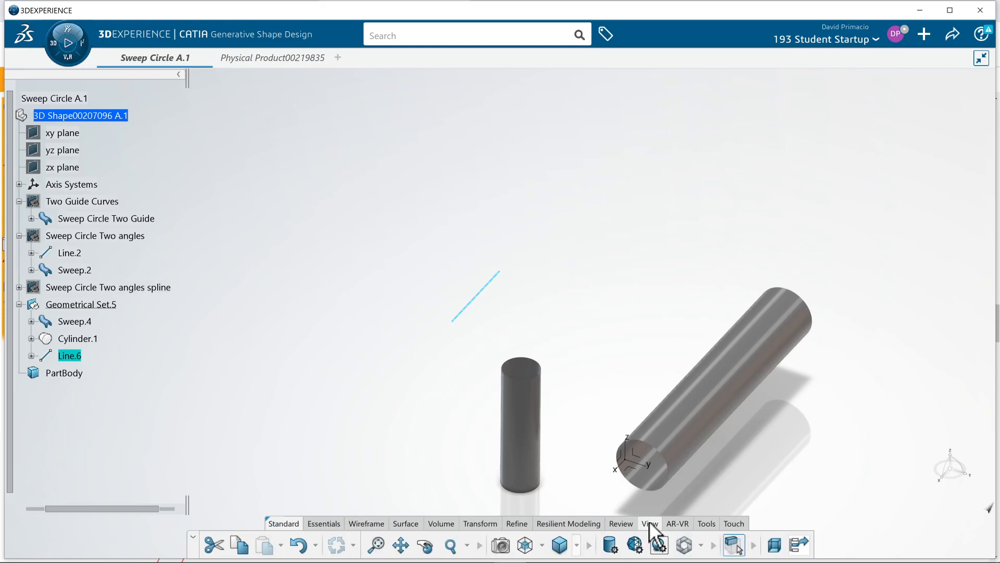
{"action": "left_click", "coordinate": [610, 544]}
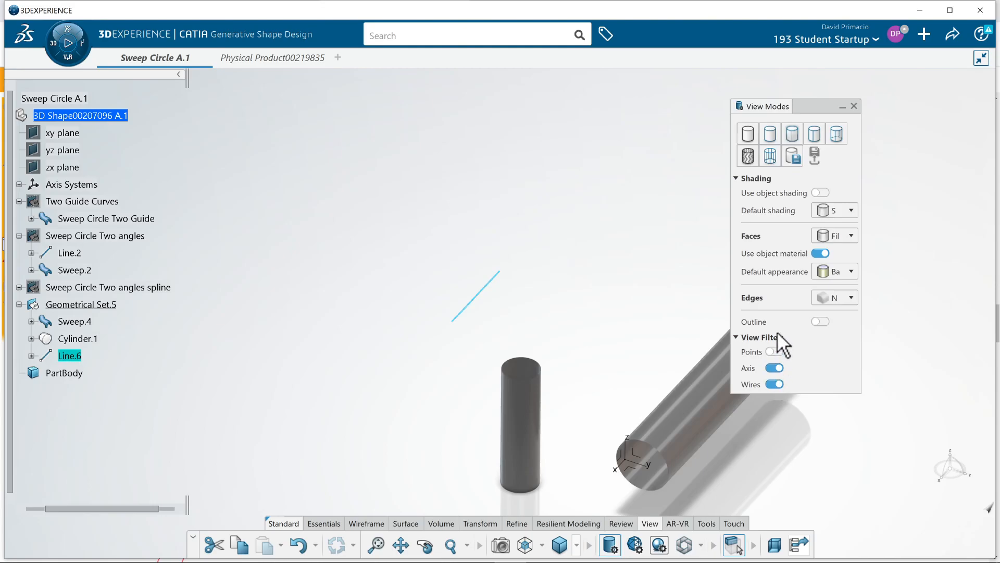
{"action": "left_click", "coordinate": [775, 351]}
{"action": "left_click", "coordinate": [858, 449]}
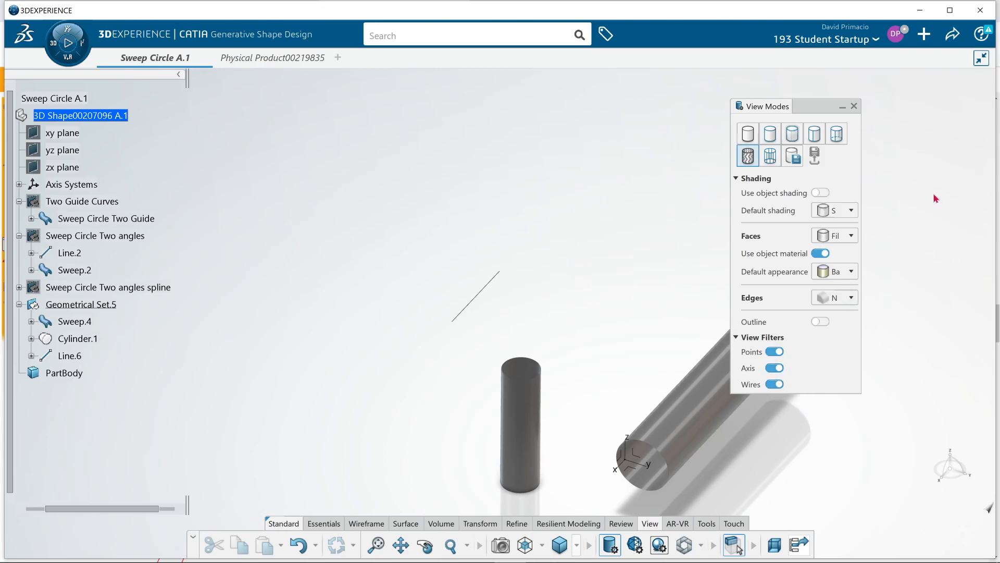
{"action": "left_click", "coordinate": [853, 106]}
- Start a cylinder surface centered on the new line's near endpoint, using that line as its direction
{"action": "middle_click_drag", "start_coordinate": [636, 299], "coordinate": [457, 449]}
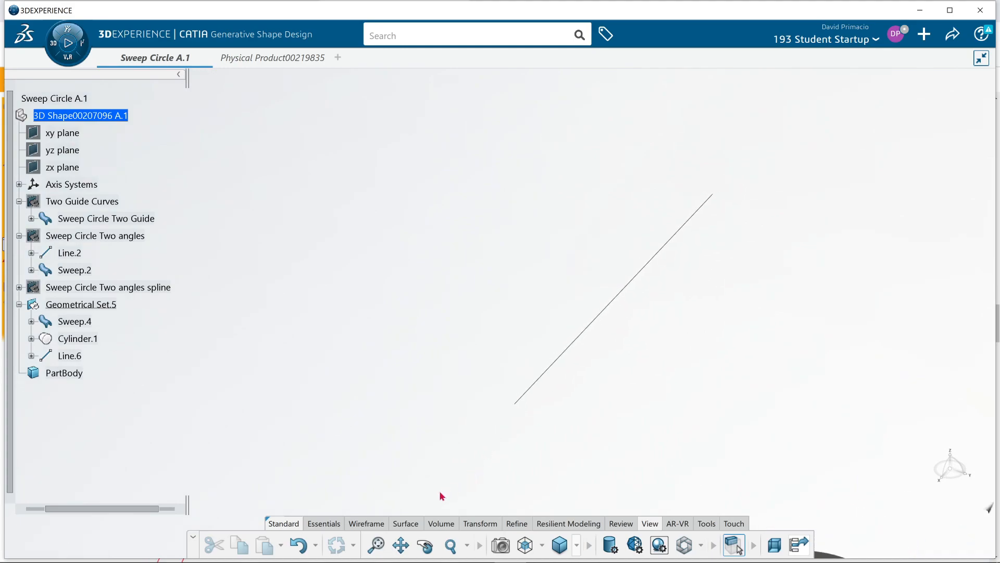
{"action": "left_click", "coordinate": [408, 521]}
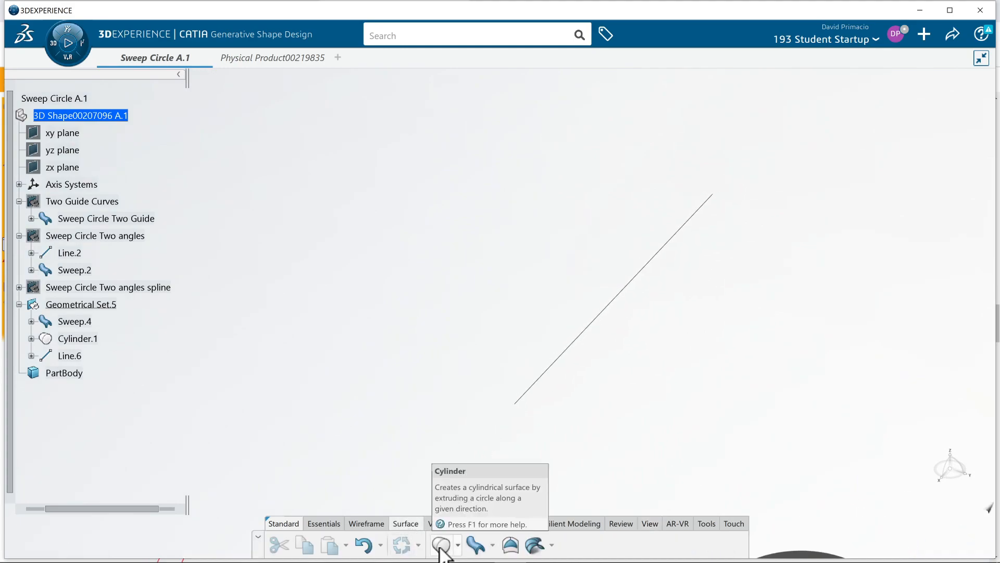
{"action": "left_click", "coordinate": [441, 544]}
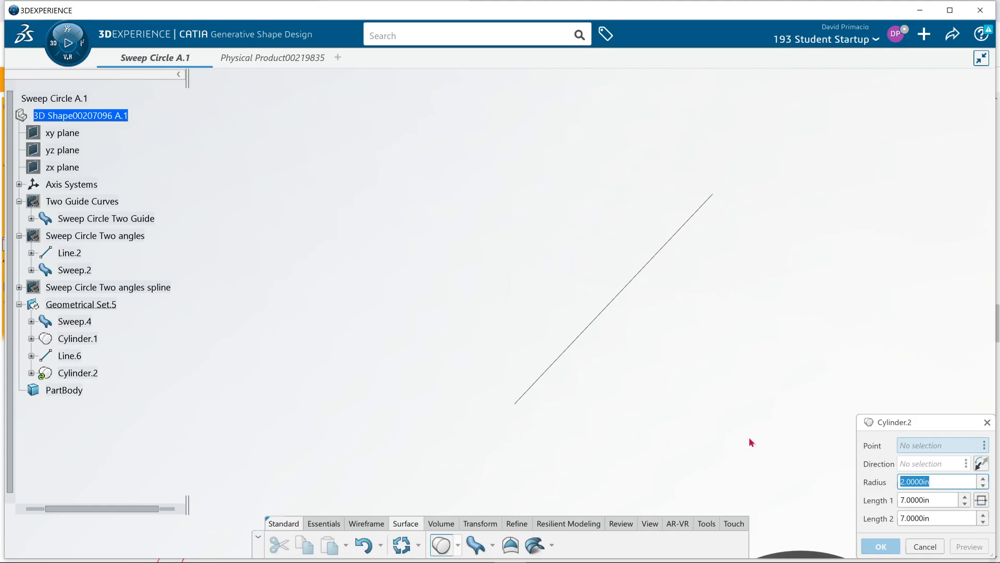
{"action": "left_click", "coordinate": [515, 404]}
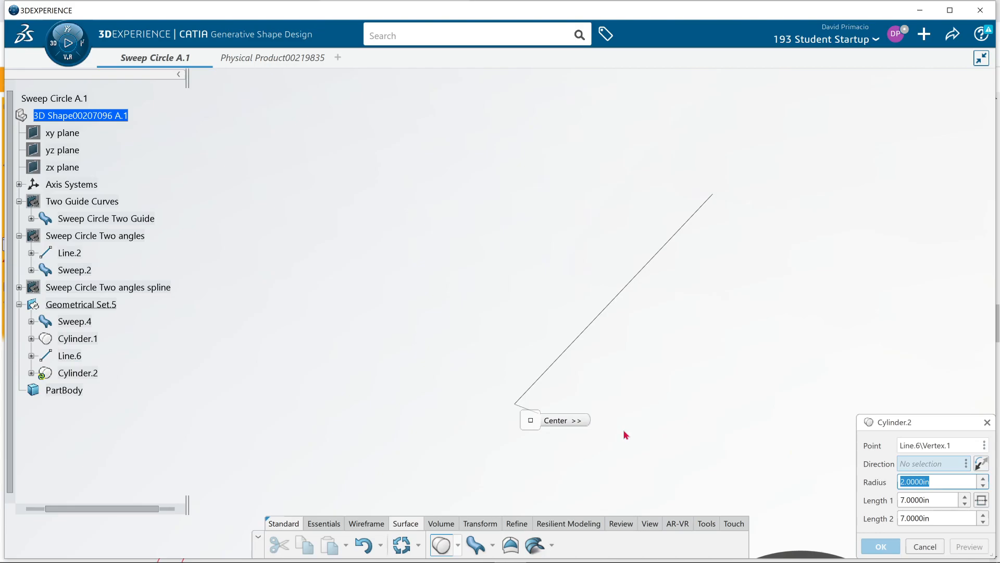
{"action": "left_click", "coordinate": [614, 302]}
{"action": "middle_click_drag", "start_coordinate": [586, 363], "coordinate": [413, 344]}
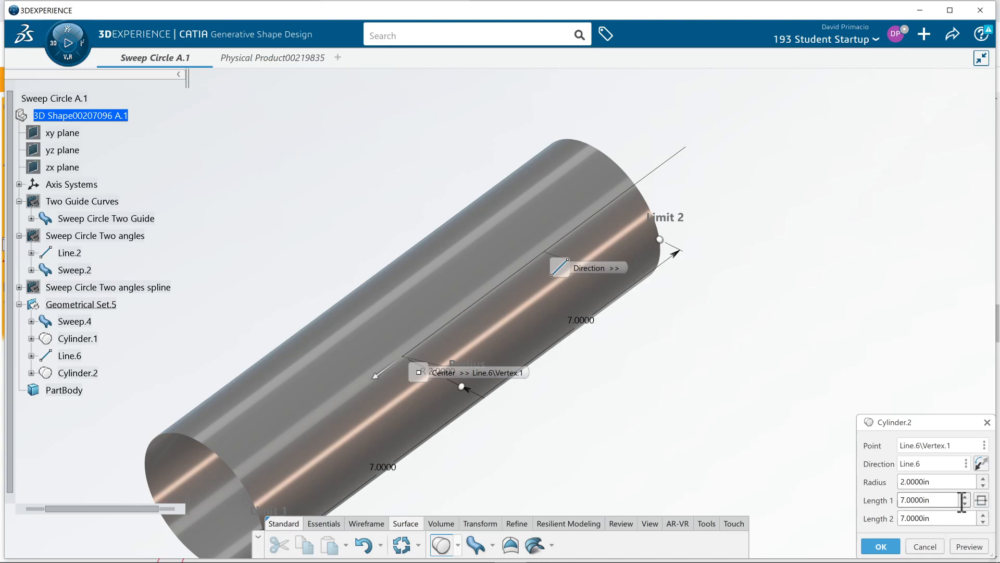
- Reverse the cylinder's direction, set its Length 2 to 0 in, preview it and create it
{"action": "left_click", "coordinate": [980, 459]}
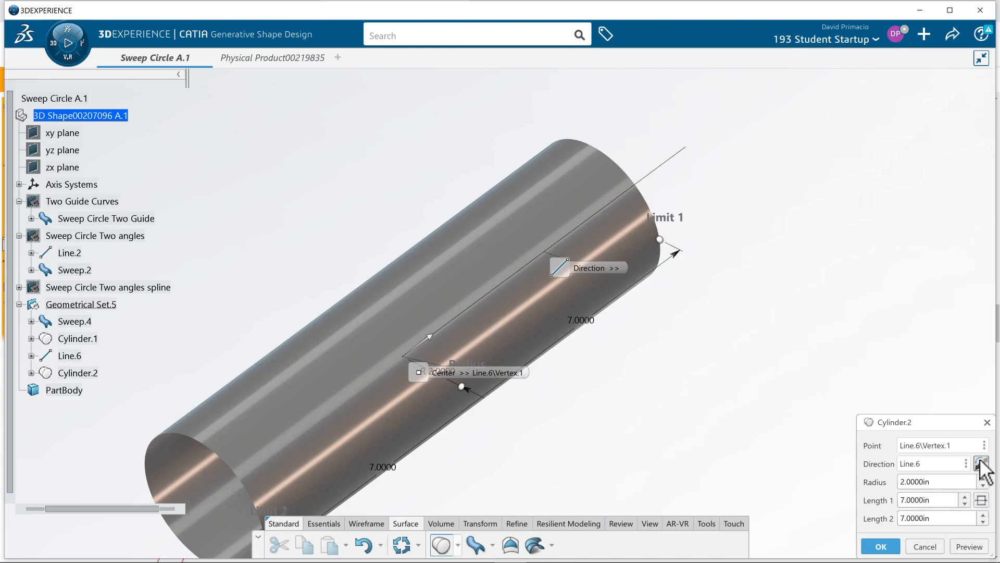
{"action": "double_click", "coordinate": [941, 518]}
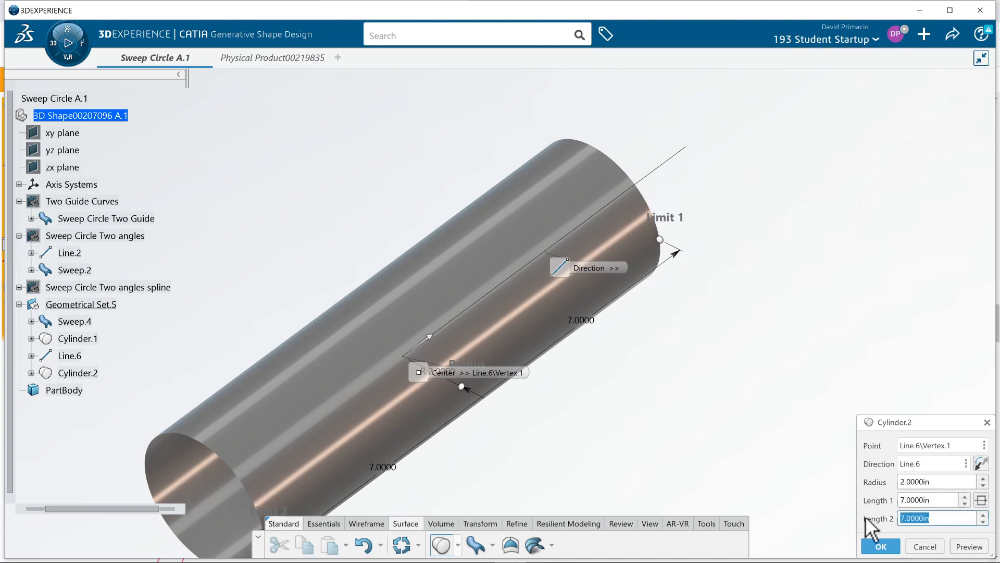
{"action": "type", "text": "0"}
{"action": "left_click", "coordinate": [966, 550]}
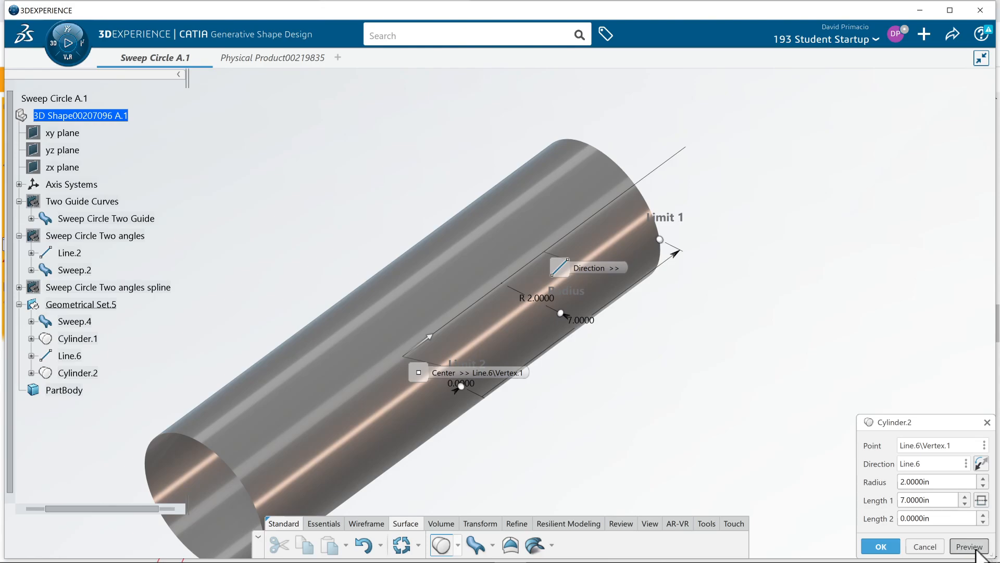
{"action": "left_click", "coordinate": [976, 549]}
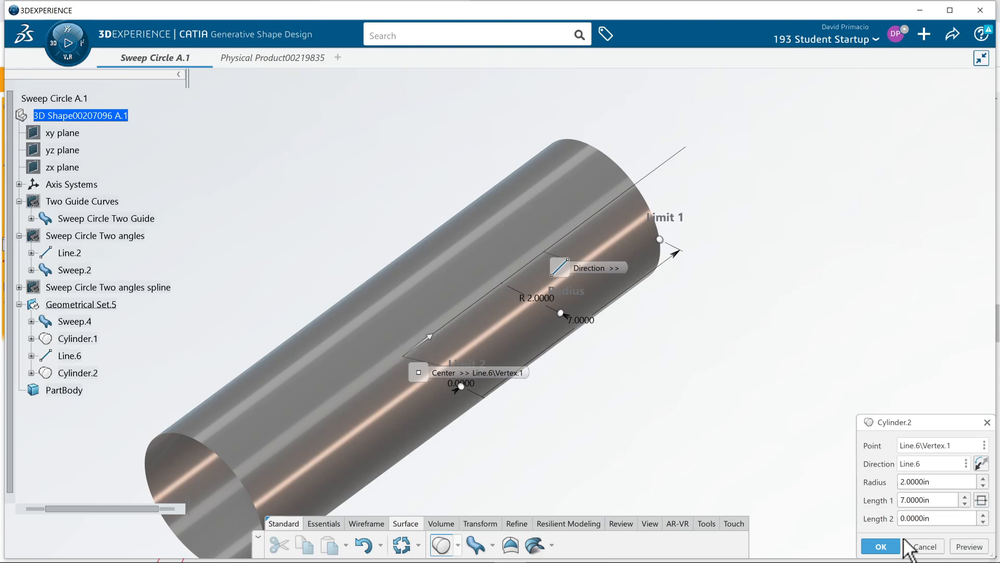
{"action": "left_click", "coordinate": [887, 547]}
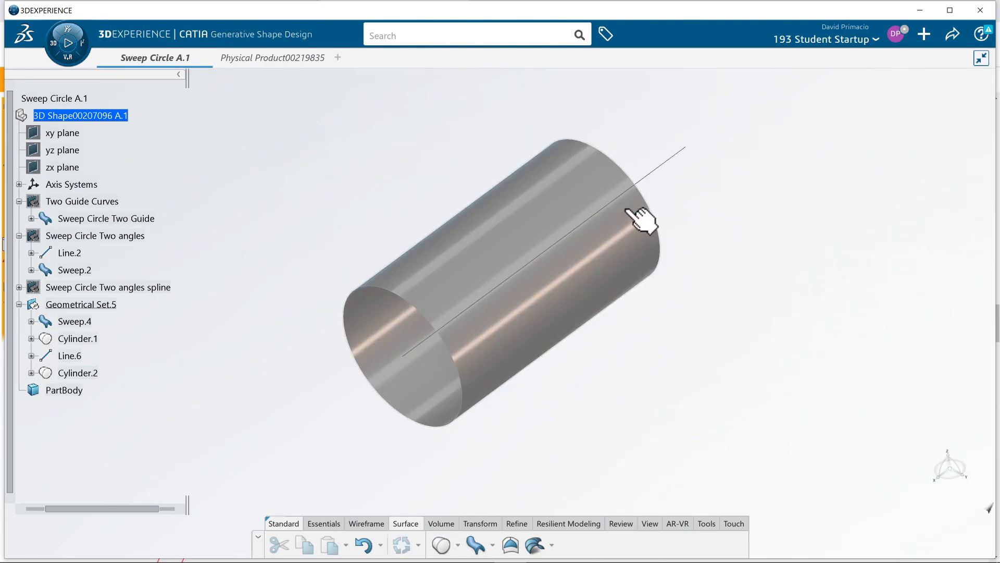
- Edit the cylinder around the new line and set its Length 1 to 5 in
{"action": "double_click", "coordinate": [617, 297]}
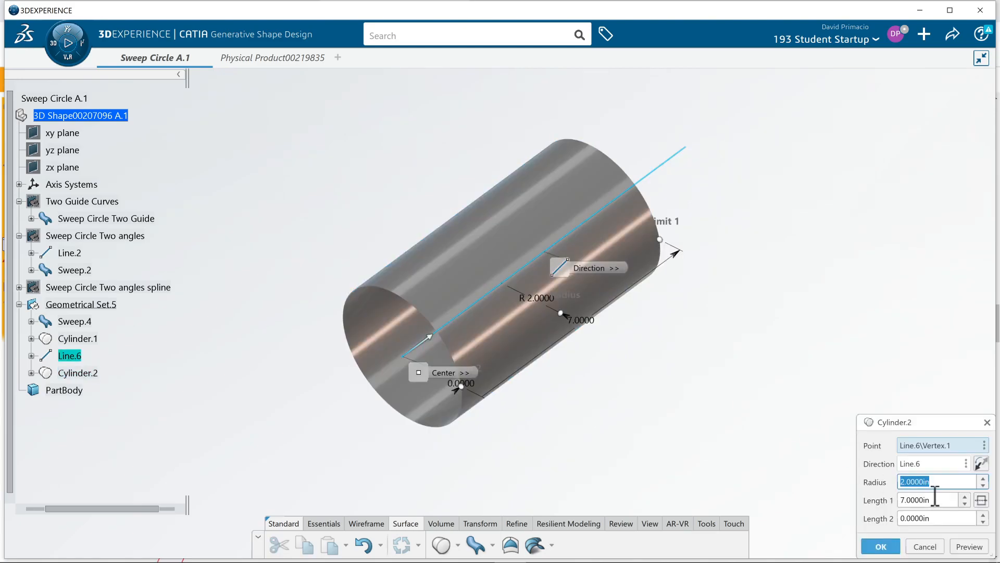
{"action": "key", "text": "Tab"}
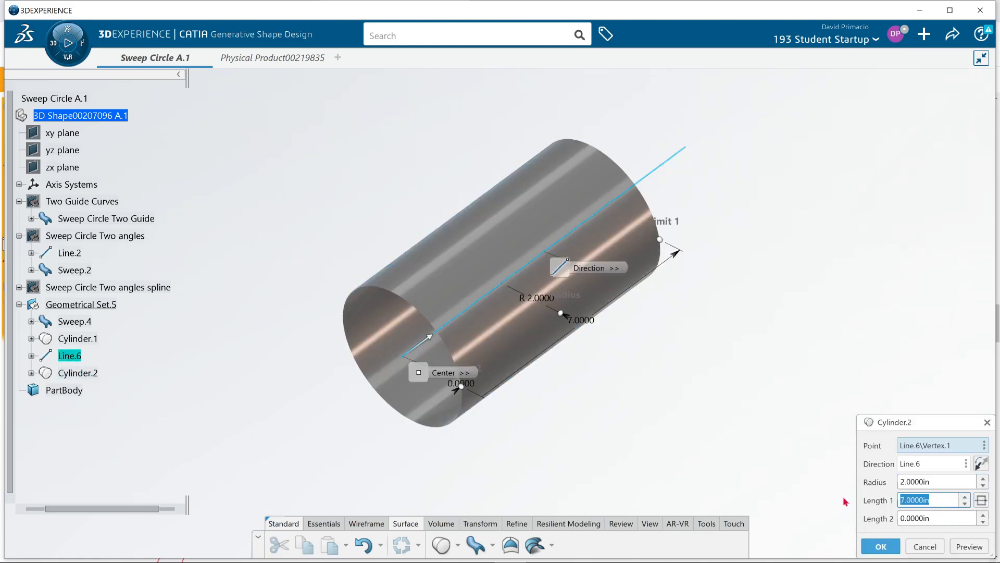
{"action": "type", "text": "5"}
{"action": "key", "text": "Return"}
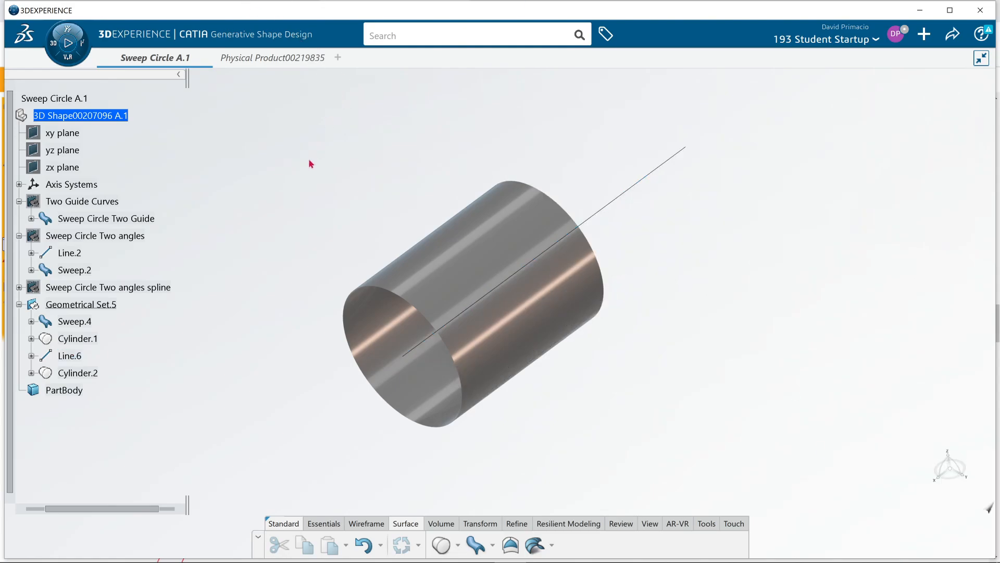
- Expand Line.6 to show its parameters, and set the surrounding cylinder's Length 1 to 10 in
{"action": "left_click", "coordinate": [32, 356]}
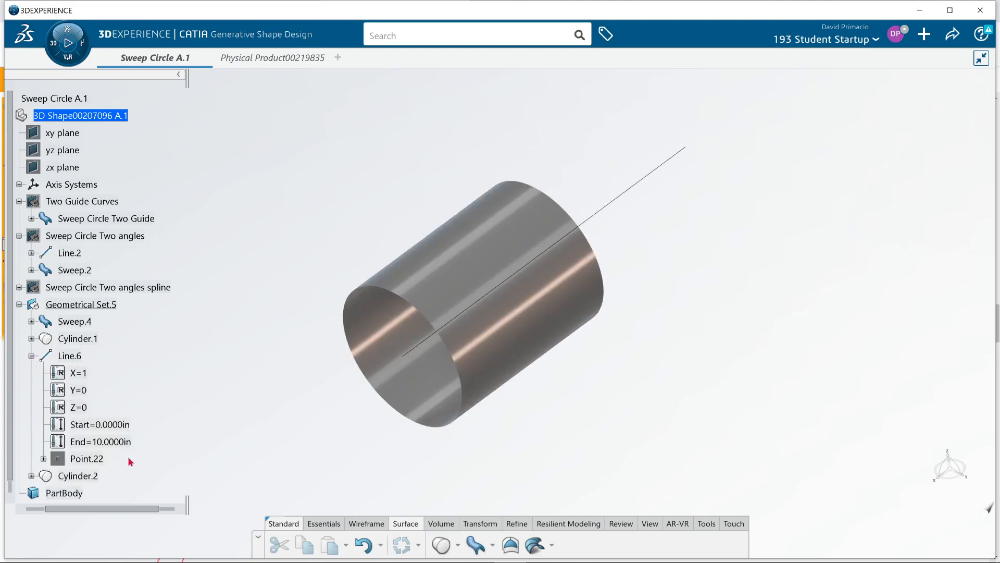
{"action": "double_click", "coordinate": [529, 319]}
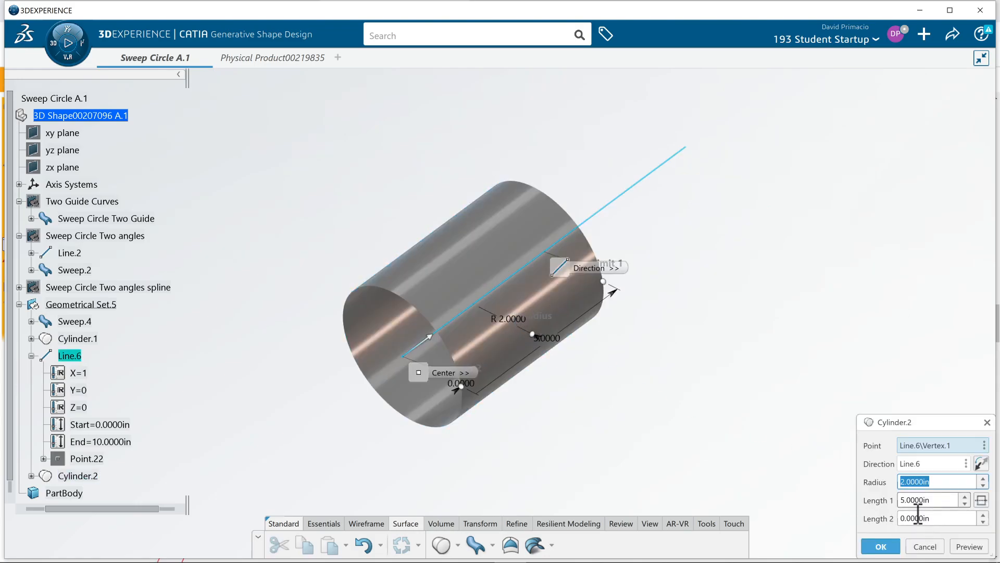
{"action": "double_click", "coordinate": [913, 500]}
{"action": "type", "text": "10"}
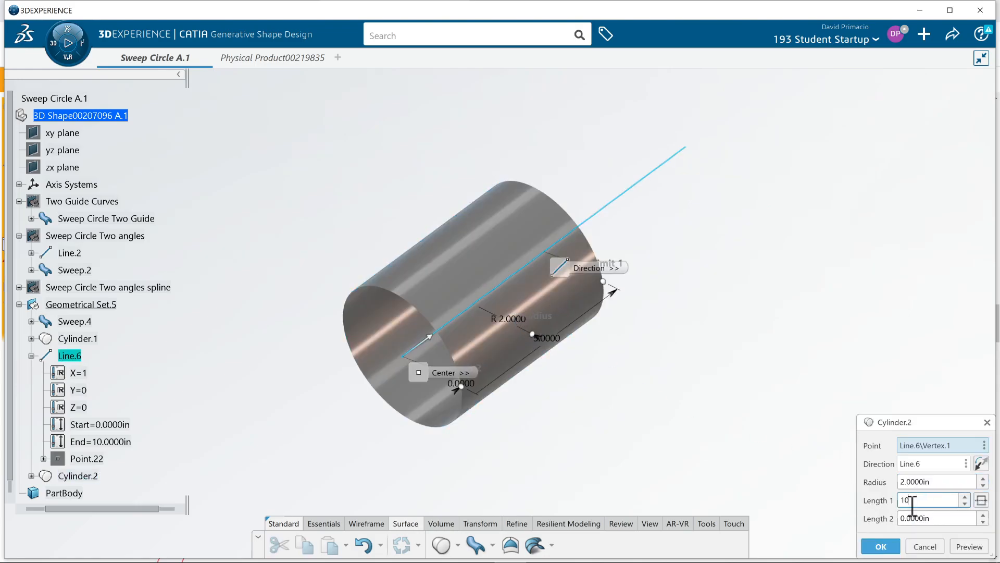
{"action": "key", "text": "Return"}
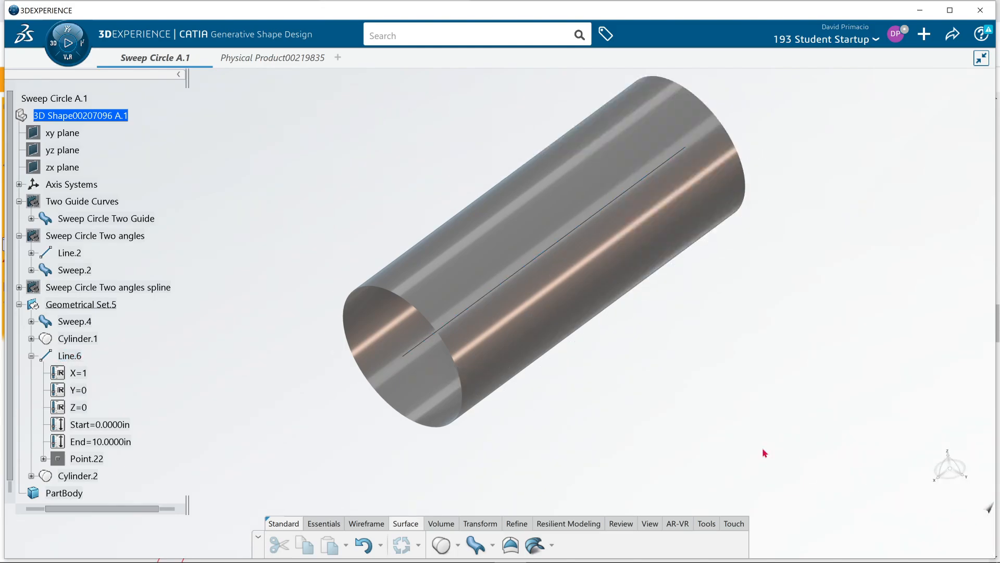
- Set Line.6's End parameter to 15 in and compare the line's extent with its cylinder
{"action": "double_click", "coordinate": [106, 444]}
{"action": "type", "text": "15"}
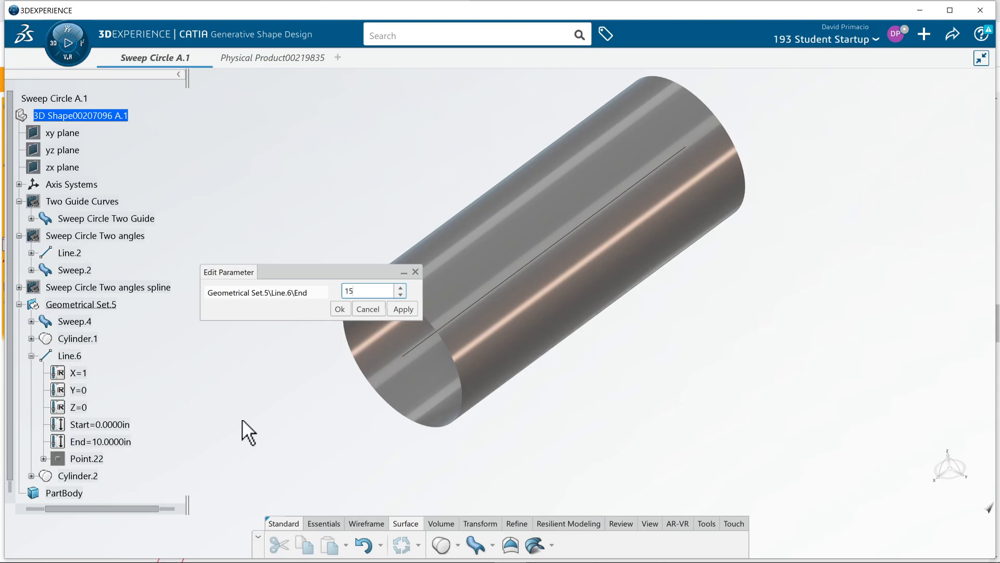
{"action": "key", "text": "Return"}
{"action": "middle_click_drag", "start_coordinate": [625, 402], "coordinate": [476, 500]}
{"action": "scroll", "coordinate": [691, 369], "scroll_direction": "up", "scroll_amount": 5}
{"action": "middle_click_drag", "start_coordinate": [693, 388], "coordinate": [883, 311]}
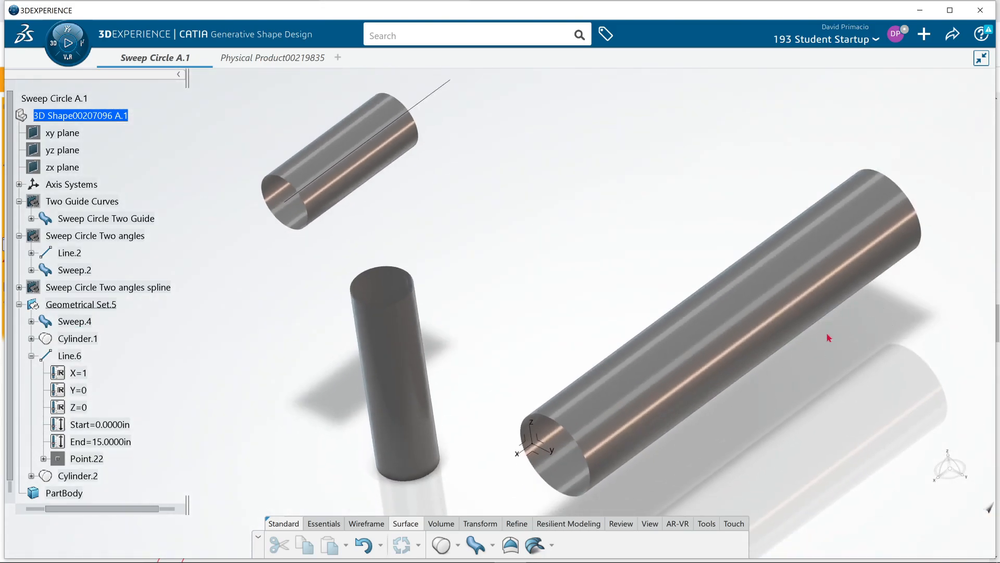
- Edit the cylinder around Line.6, drive its Length 1 by a kept measurement of the line's length, and accept the cylinder
{"action": "middle_click_drag", "start_coordinate": [661, 304], "coordinate": [686, 357]}
{"action": "double_click", "coordinate": [441, 339]}
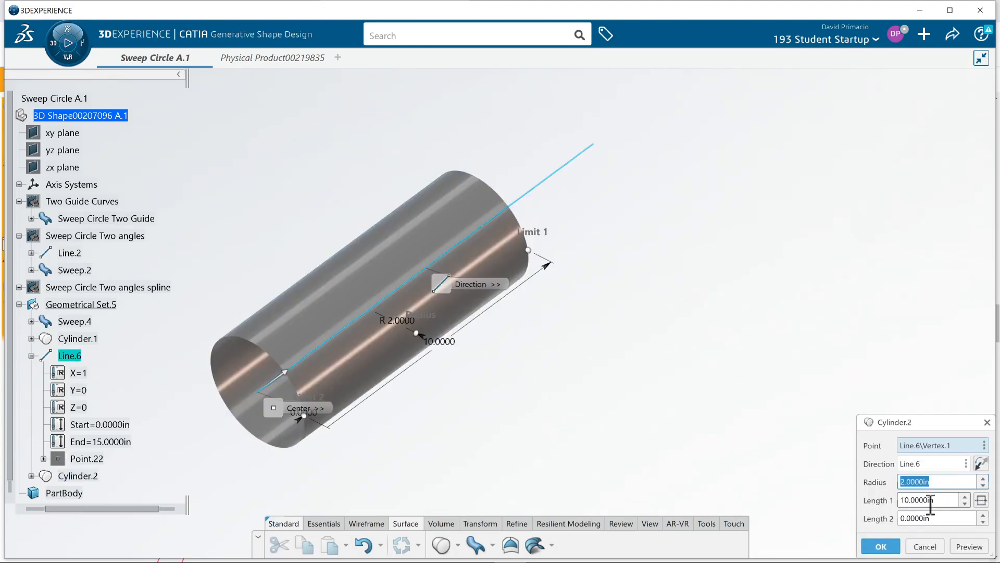
{"action": "right_click", "coordinate": [951, 498]}
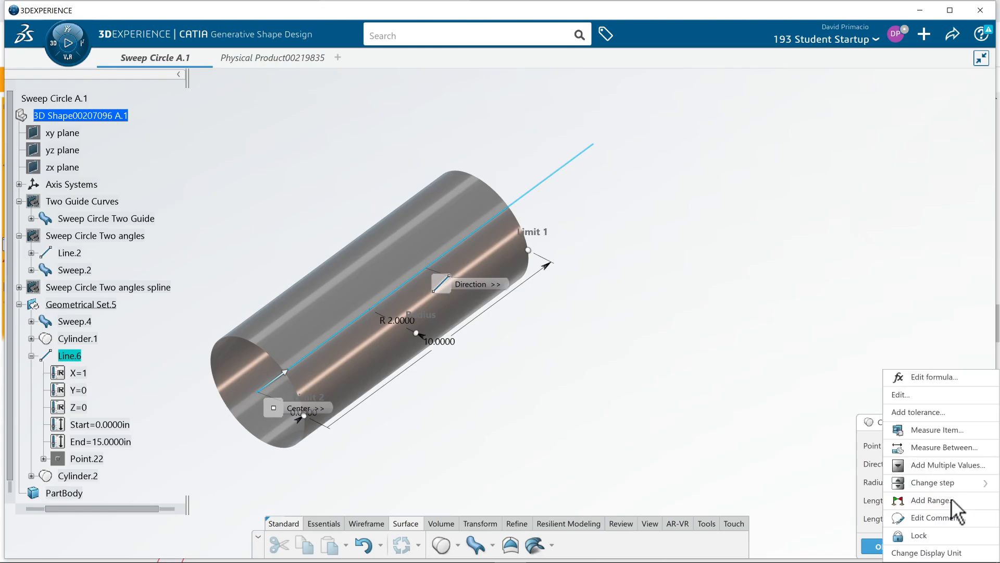
{"action": "left_click", "coordinate": [962, 429]}
{"action": "left_click", "coordinate": [564, 167]}
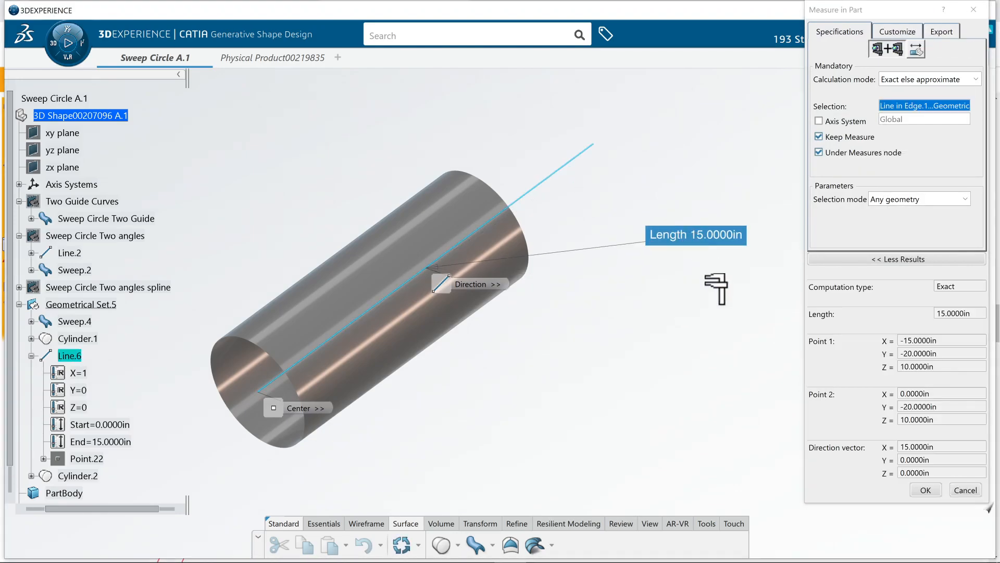
{"action": "left_click", "coordinate": [925, 490]}
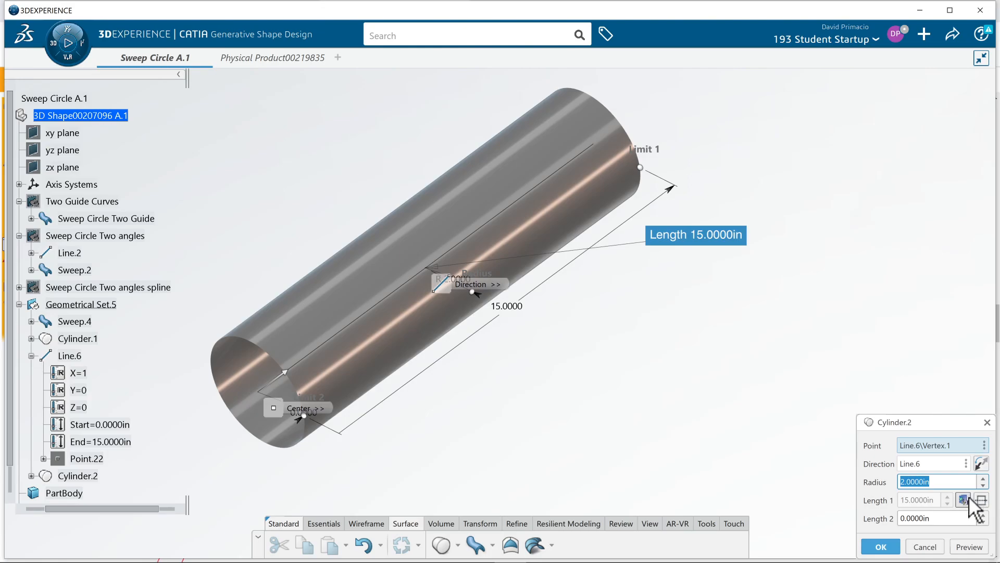
{"action": "left_click", "coordinate": [890, 546]}
- Set Line.6's End parameter to 10 in to test the cylinder's link to the measured length
{"action": "left_click", "coordinate": [107, 441]}
{"action": "double_click", "coordinate": [107, 442]}
{"action": "type", "text": "10"}
{"action": "key", "text": "Return"}
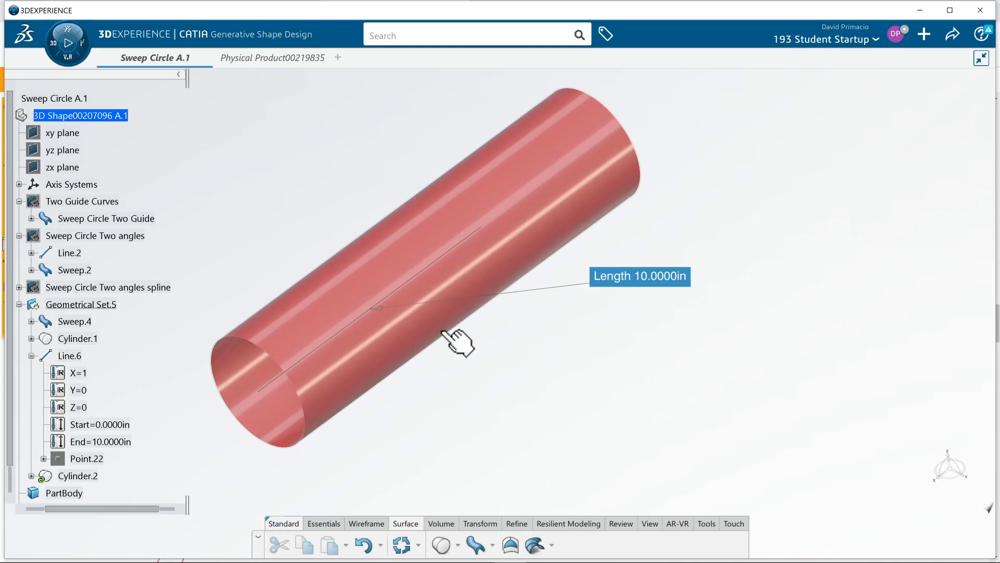
- Set Line.6's End parameter to 20 in and update the model so the linked cylinder is rebuilt
{"action": "double_click", "coordinate": [103, 440]}
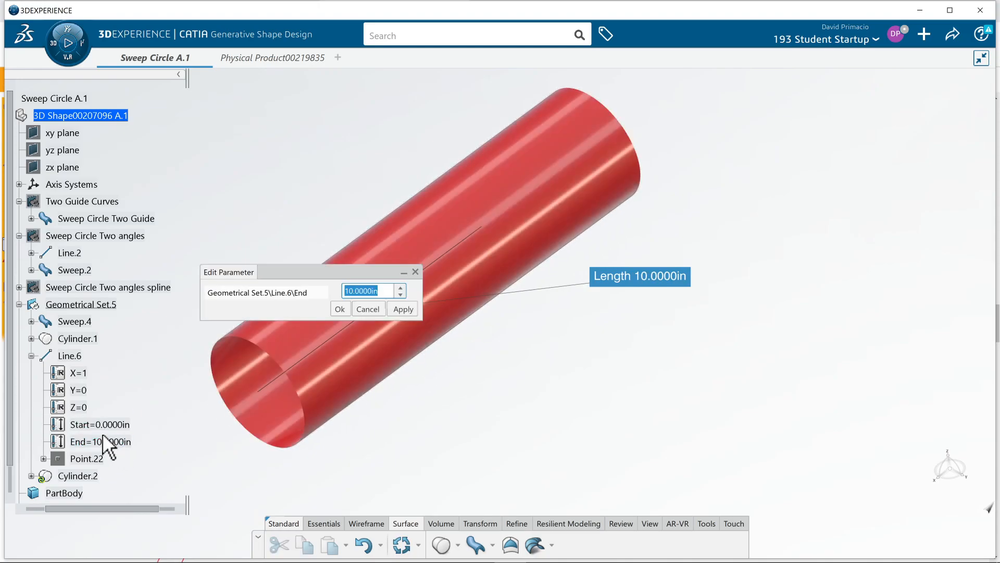
{"action": "type", "text": "20"}
{"action": "key", "text": "Return"}
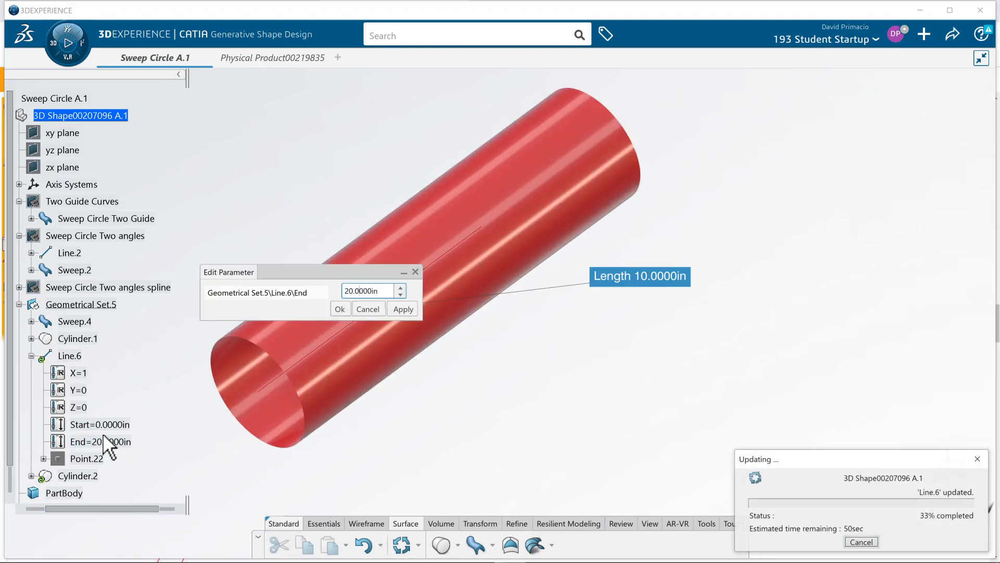
{"action": "middle_click_drag", "start_coordinate": [526, 406], "coordinate": [532, 437]}
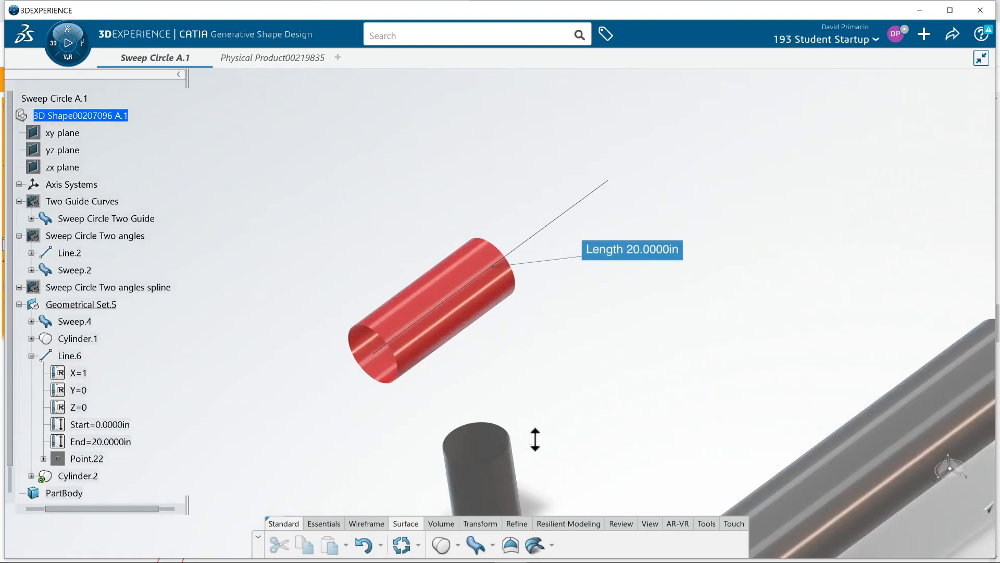
{"action": "left_click", "coordinate": [401, 544]}
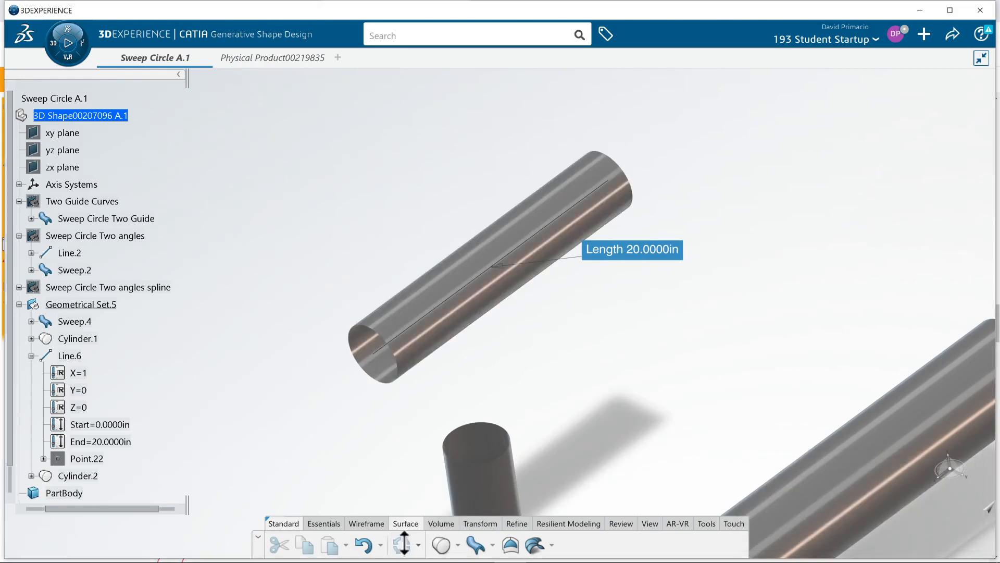
- Set Line.6's End parameter to 30 in and update the model so the linked cylinder is rebuilt
{"action": "middle_click_drag", "start_coordinate": [608, 378], "coordinate": [572, 393]}
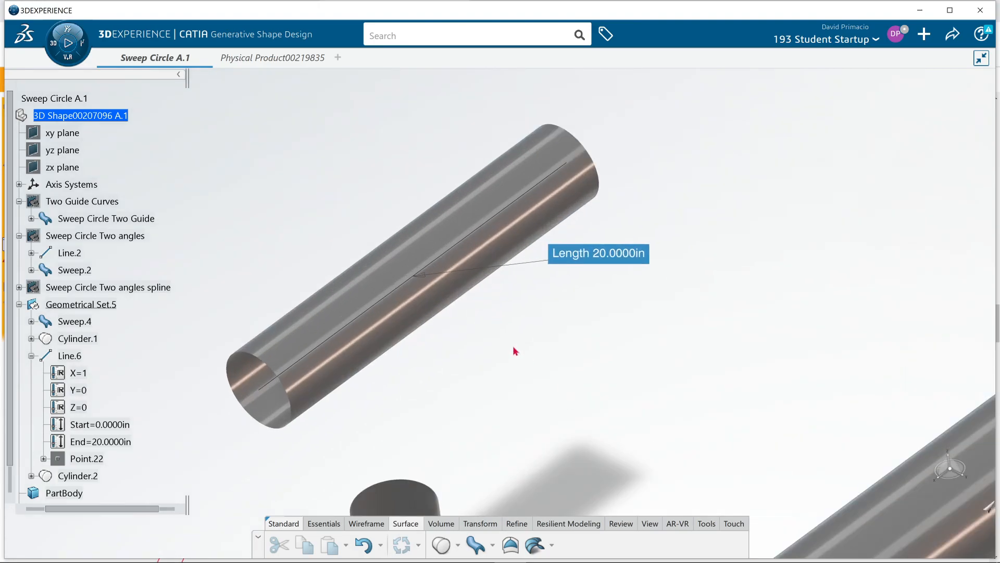
{"action": "left_click", "coordinate": [98, 442]}
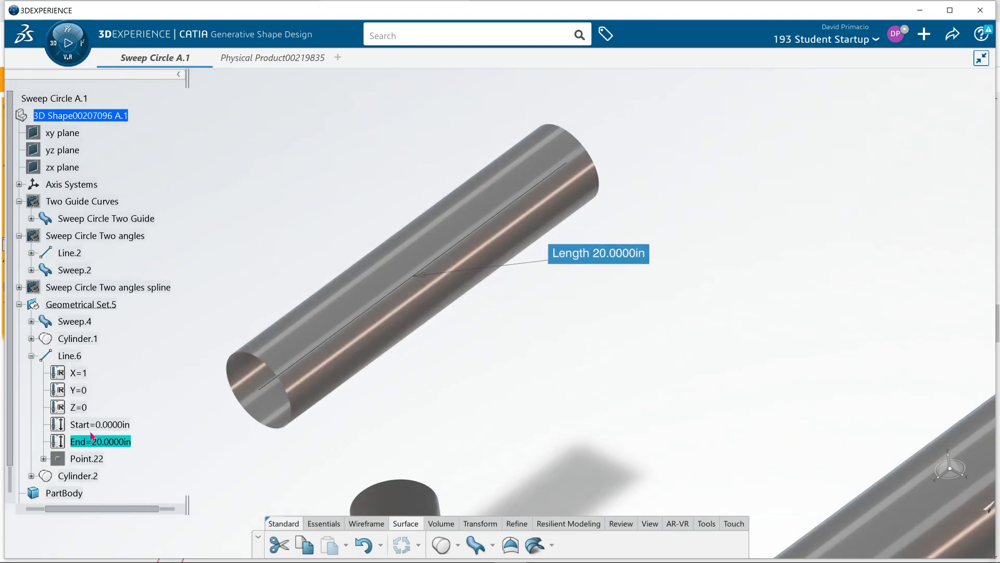
{"action": "double_click", "coordinate": [99, 442]}
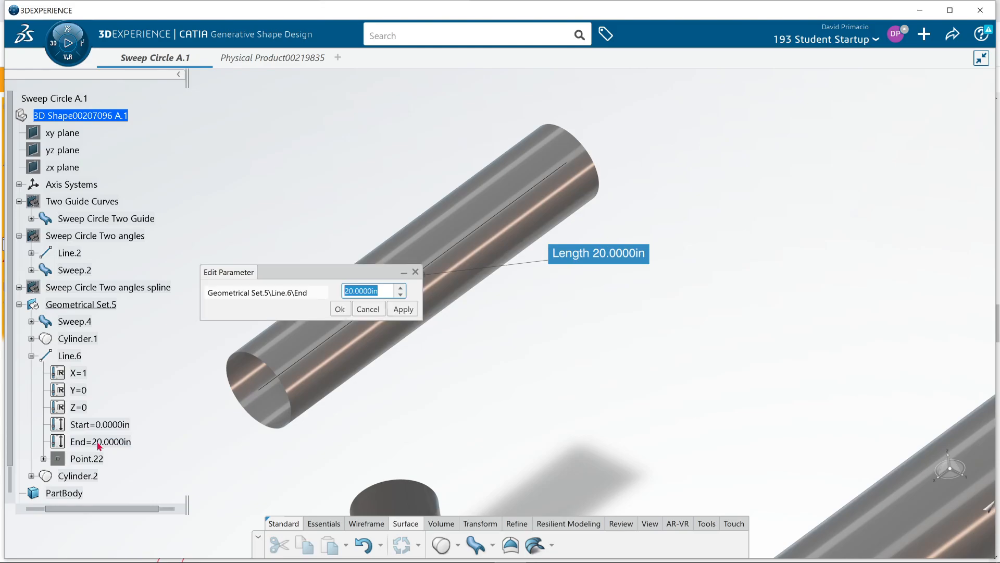
{"action": "type", "text": "30"}
{"action": "key", "text": "Return"}
{"action": "middle_click_drag", "start_coordinate": [613, 405], "coordinate": [582, 458]}
{"action": "left_click", "coordinate": [397, 543]}
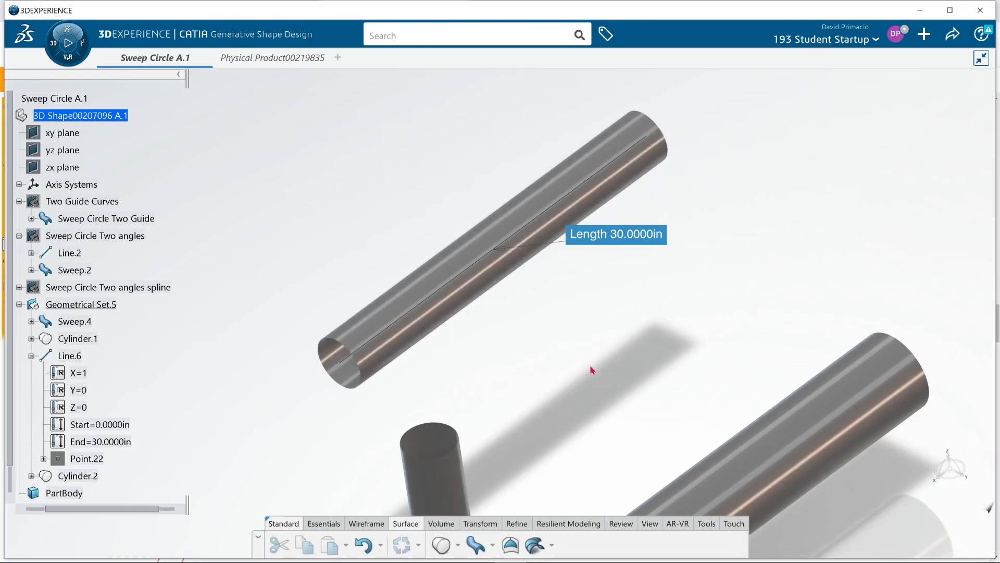
- Begin a Center and radius circular sweep whose center curve is a new spline, and add three empty point rows to the spline
{"action": "middle_click_drag", "start_coordinate": [636, 368], "coordinate": [712, 465]}
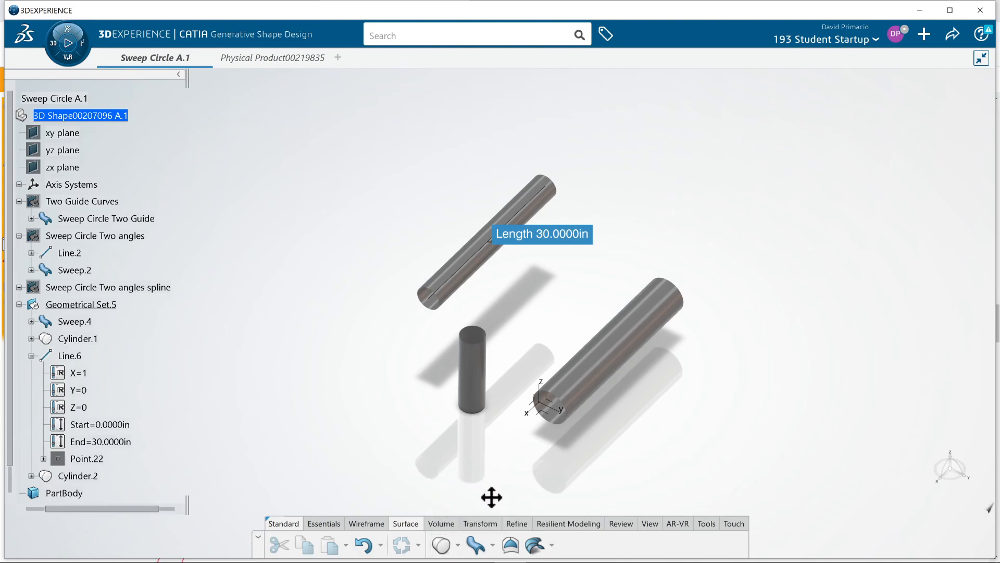
{"action": "middle_click_drag", "start_coordinate": [502, 495], "coordinate": [446, 503]}
{"action": "left_click", "coordinate": [476, 545]}
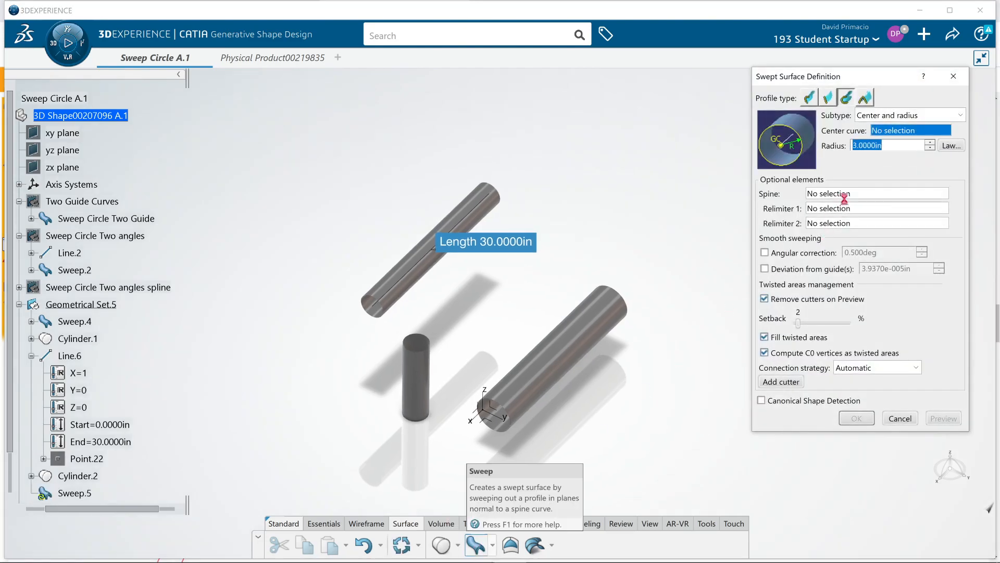
{"action": "right_click", "coordinate": [903, 134]}
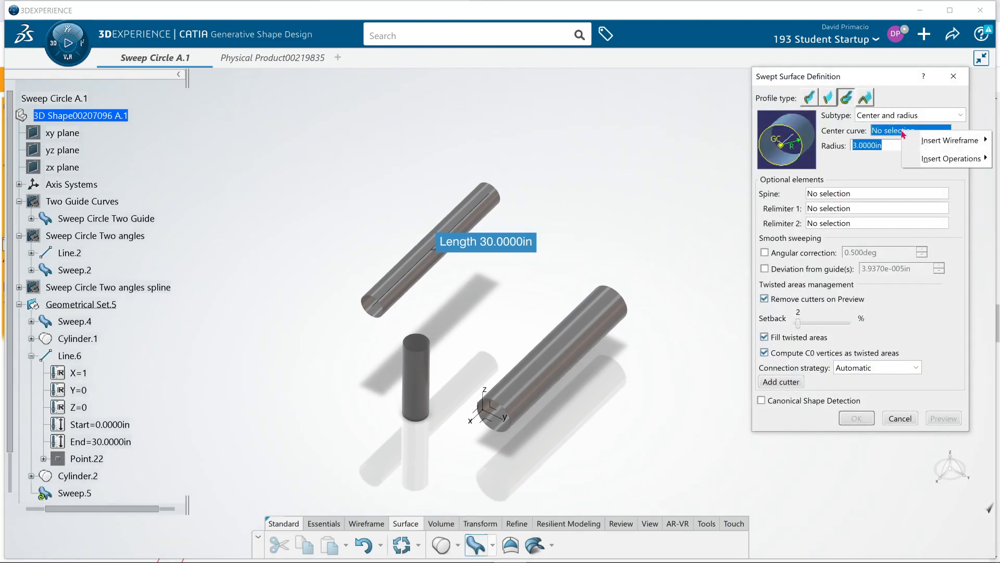
{"action": "mouse_move", "coordinate": [918, 138]}
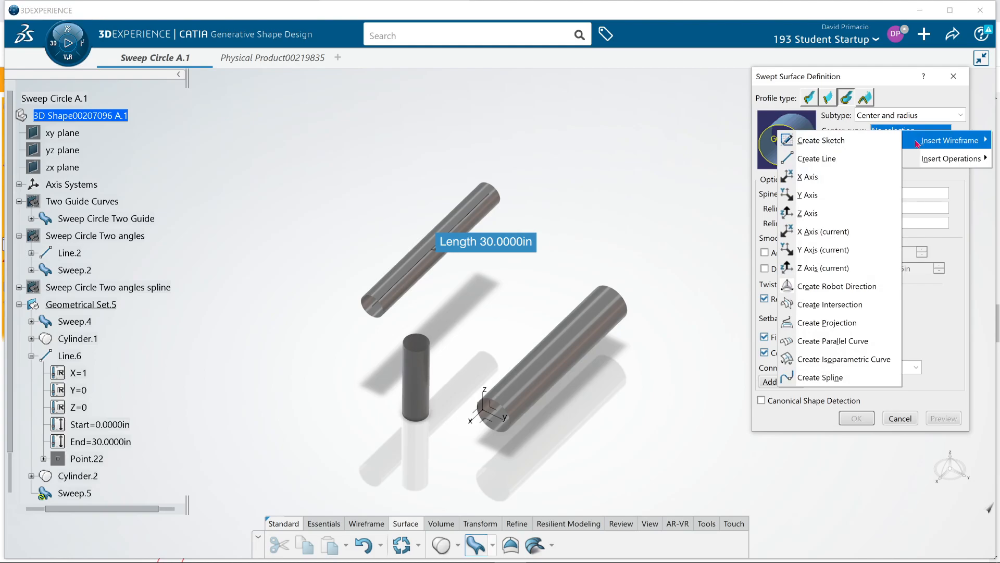
{"action": "left_click", "coordinate": [879, 381]}
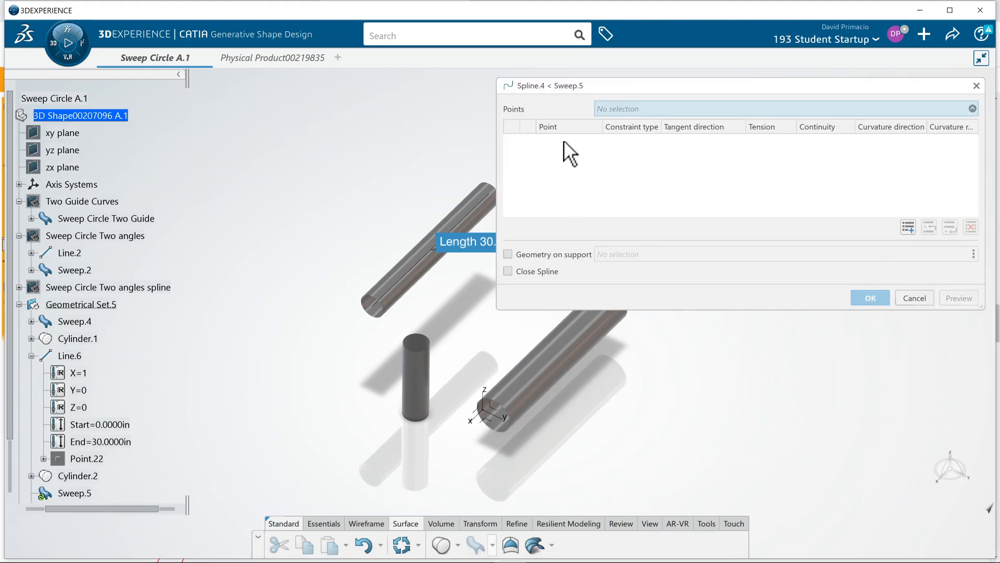
{"action": "left_click", "coordinate": [908, 227]}
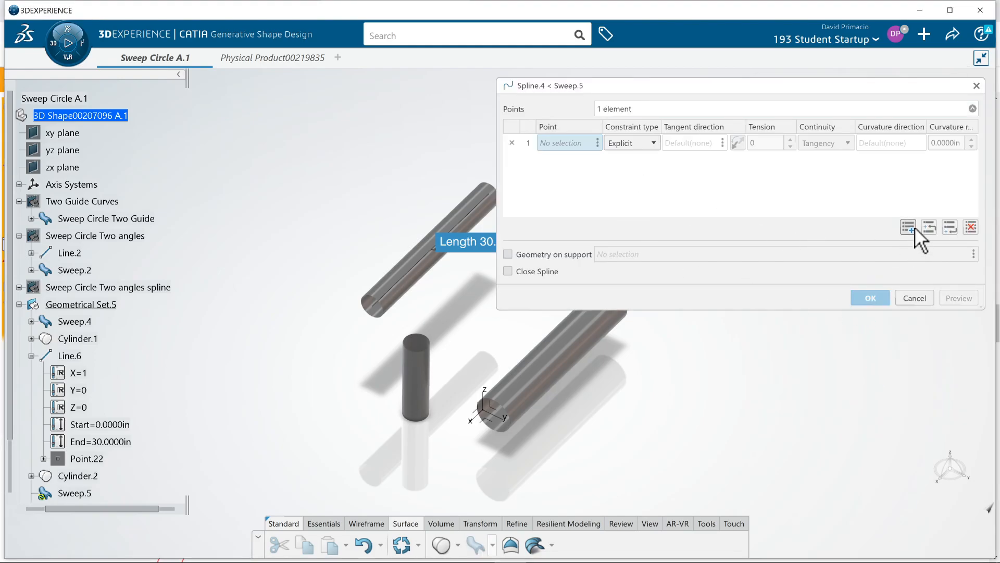
{"action": "left_click", "coordinate": [915, 228]}
{"action": "left_click", "coordinate": [914, 231]}
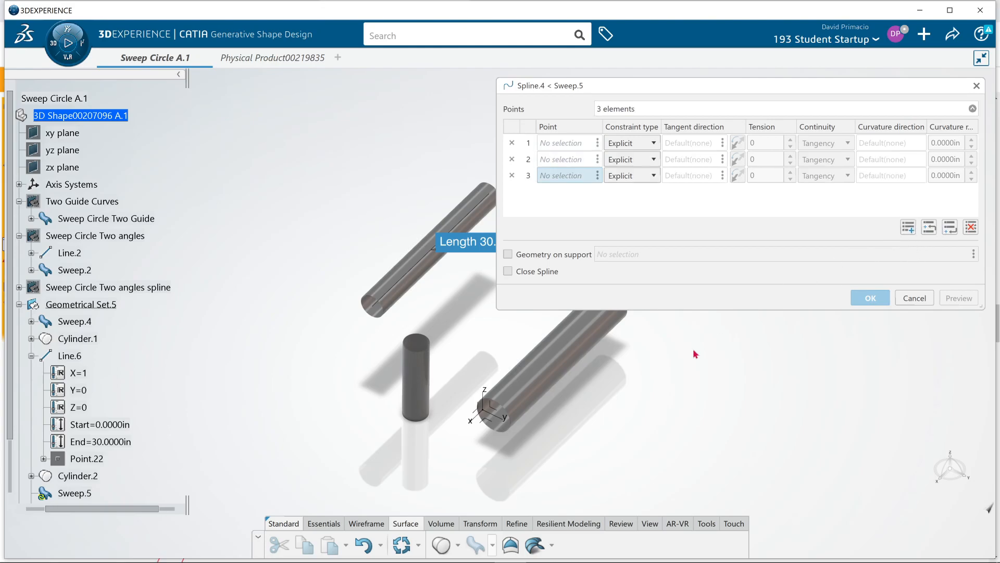
- Create the spline's first point on the absolute XY plane at about H -59.66 in, V -3.04 in
{"action": "right_click", "coordinate": [571, 145]}
{"action": "mouse_move", "coordinate": [595, 152]}
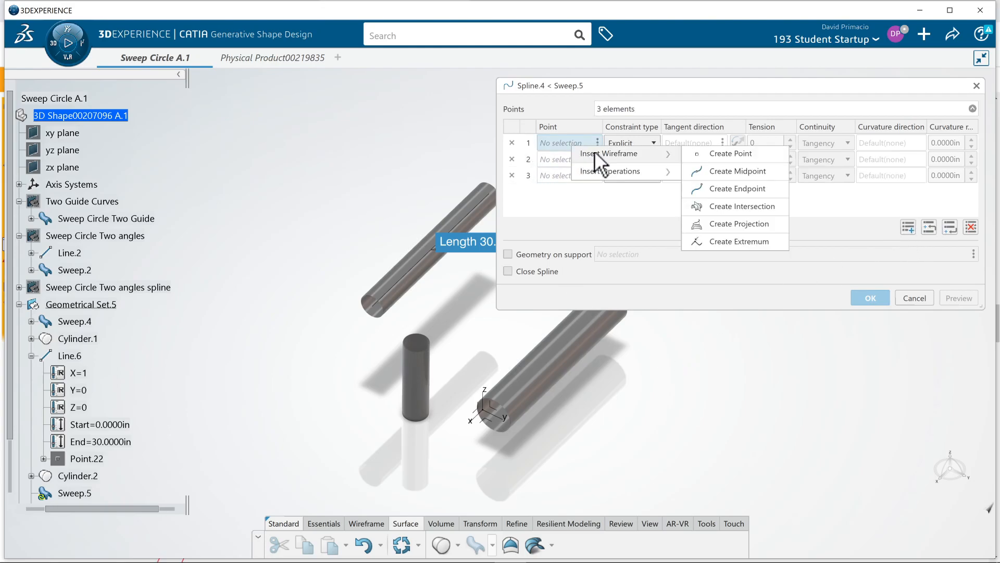
{"action": "left_click", "coordinate": [730, 154]}
{"action": "middle_click_drag", "start_coordinate": [696, 331], "coordinate": [467, 426]}
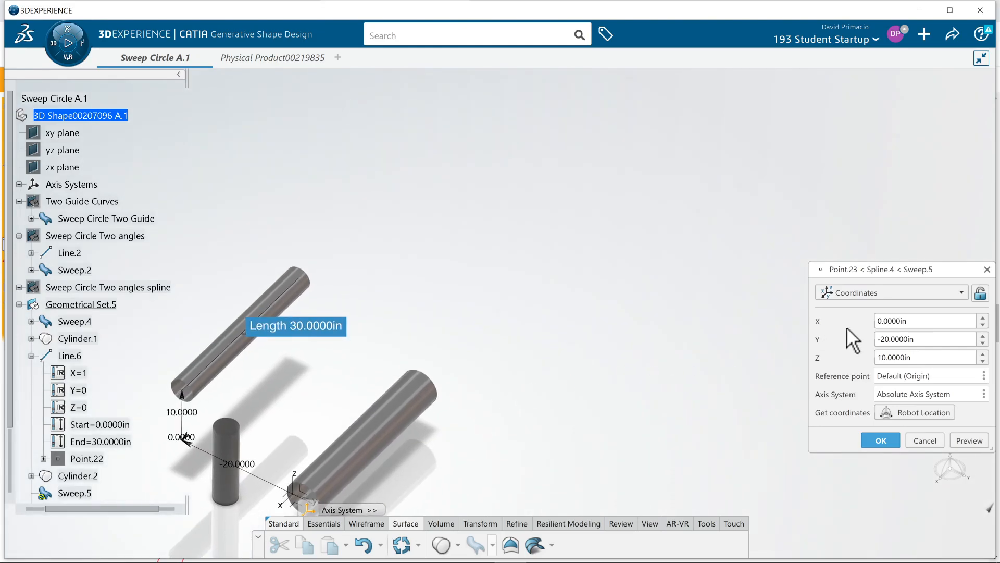
{"action": "left_click", "coordinate": [867, 292]}
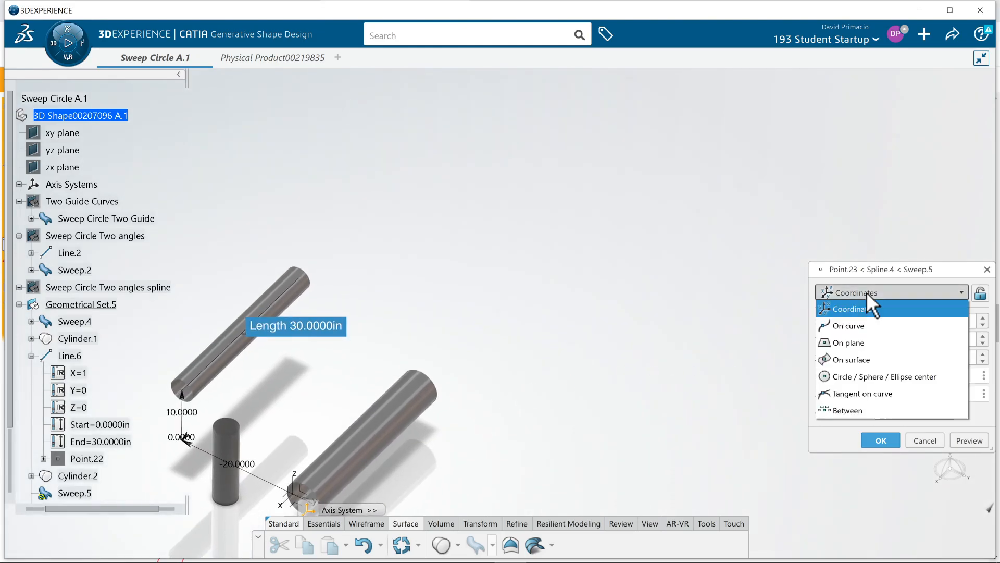
{"action": "left_click", "coordinate": [874, 340]}
{"action": "middle_click_drag", "start_coordinate": [686, 281], "coordinate": [665, 211]}
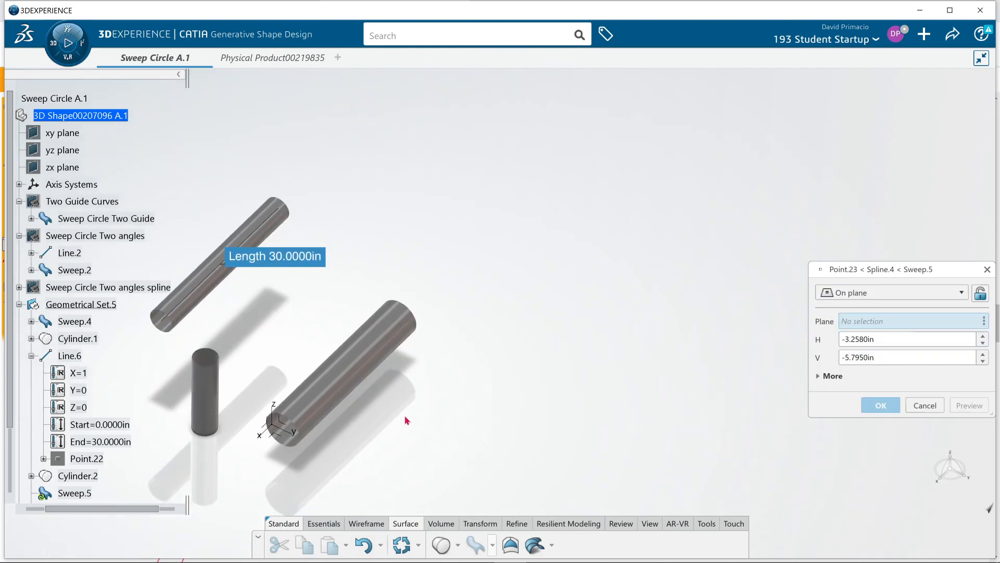
{"action": "left_click", "coordinate": [479, 346]}
{"action": "middle_click_drag", "start_coordinate": [518, 307], "coordinate": [475, 404]}
{"action": "left_click", "coordinate": [445, 290]}
{"action": "left_click", "coordinate": [880, 405]}
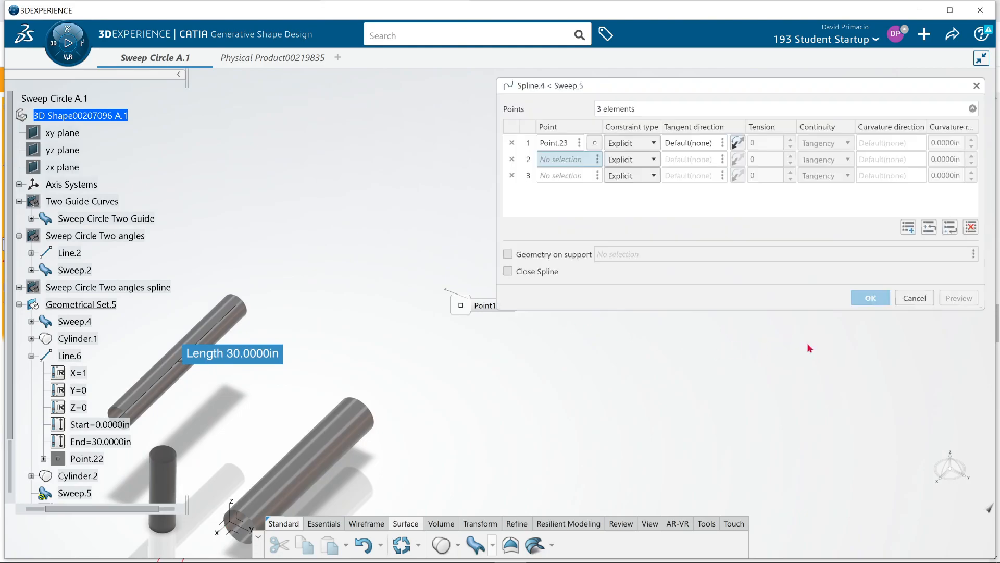
- Create the spline's second point on the absolute XY plane at about H -88.31 in, V -8.67 in
{"action": "right_click", "coordinate": [578, 162]}
{"action": "mouse_move", "coordinate": [586, 167]}
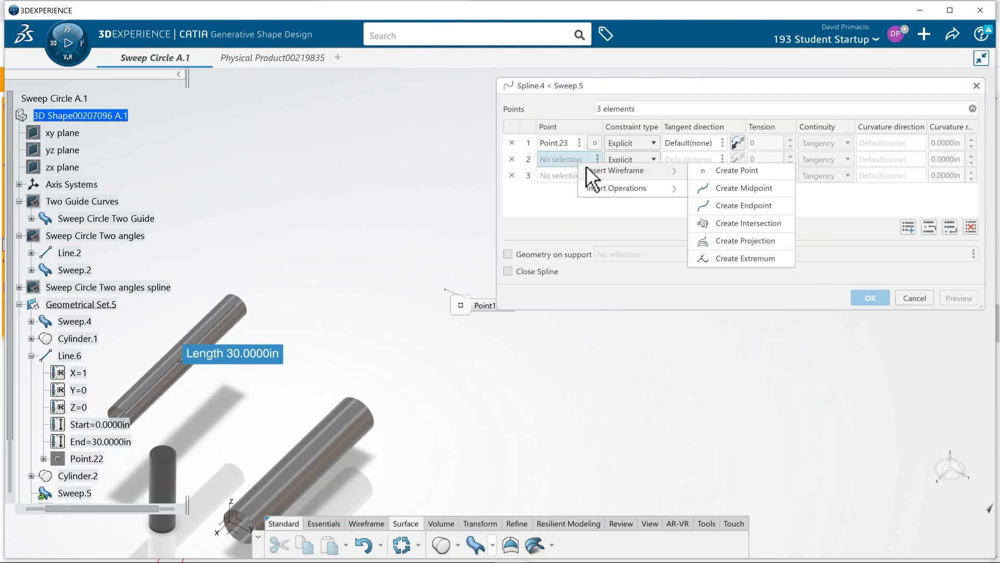
{"action": "left_click", "coordinate": [724, 170]}
{"action": "middle_click_drag", "start_coordinate": [542, 395], "coordinate": [601, 302]}
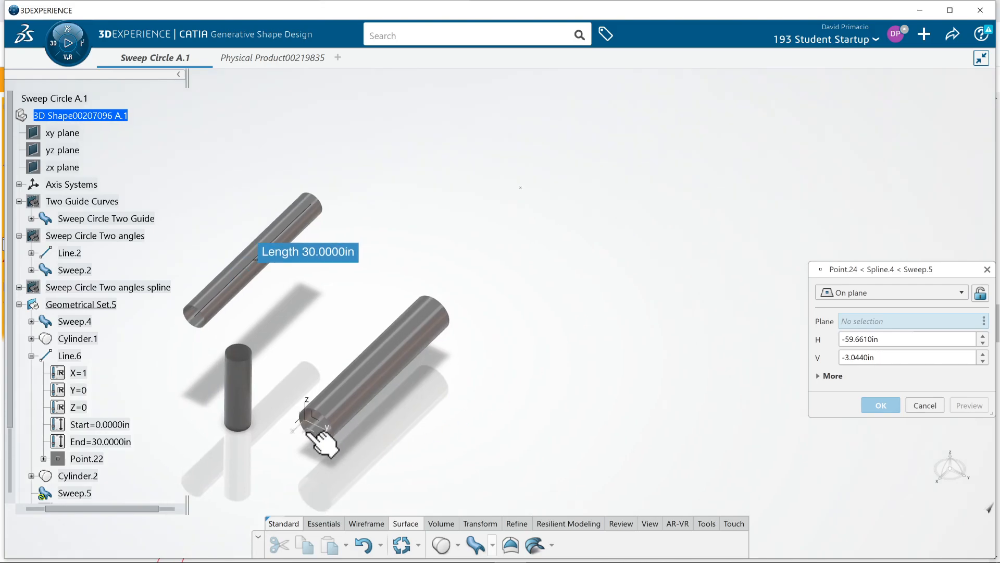
{"action": "left_click", "coordinate": [329, 436]}
{"action": "middle_click_drag", "start_coordinate": [652, 326], "coordinate": [562, 456]}
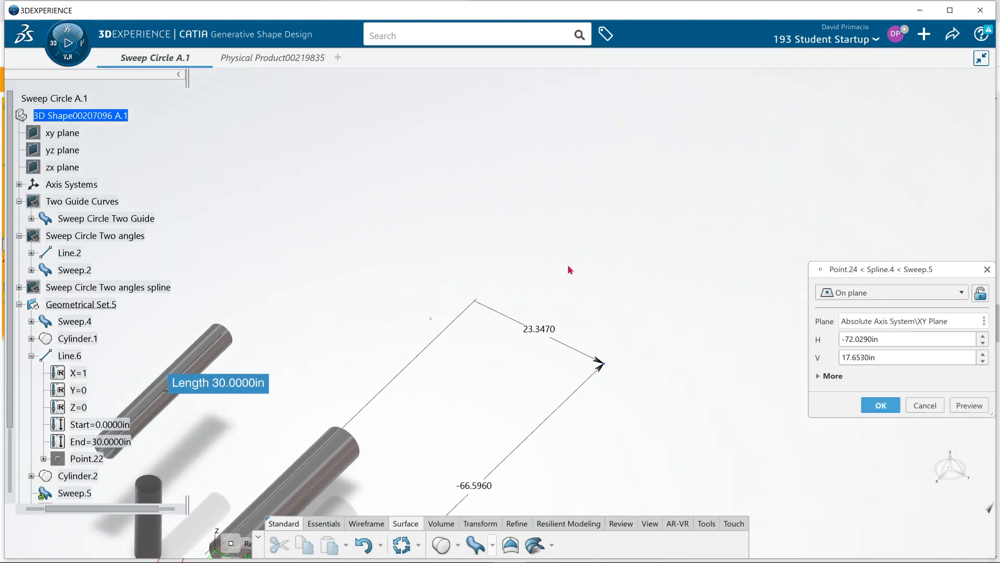
{"action": "left_click", "coordinate": [510, 200]}
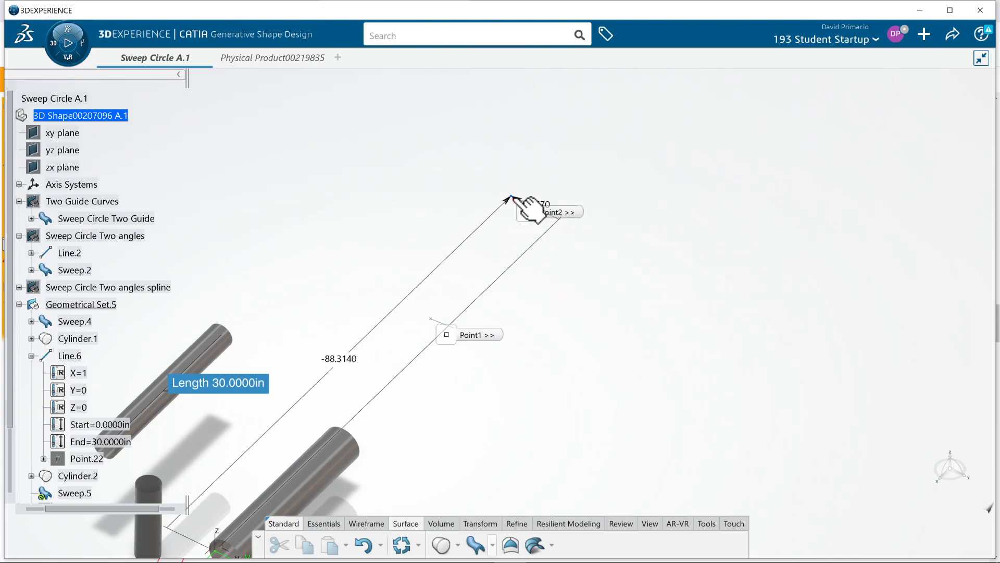
- Create the spline's third point on the absolute XY plane at about H -105.61 in, V 11.15 in
{"action": "right_click", "coordinate": [564, 174]}
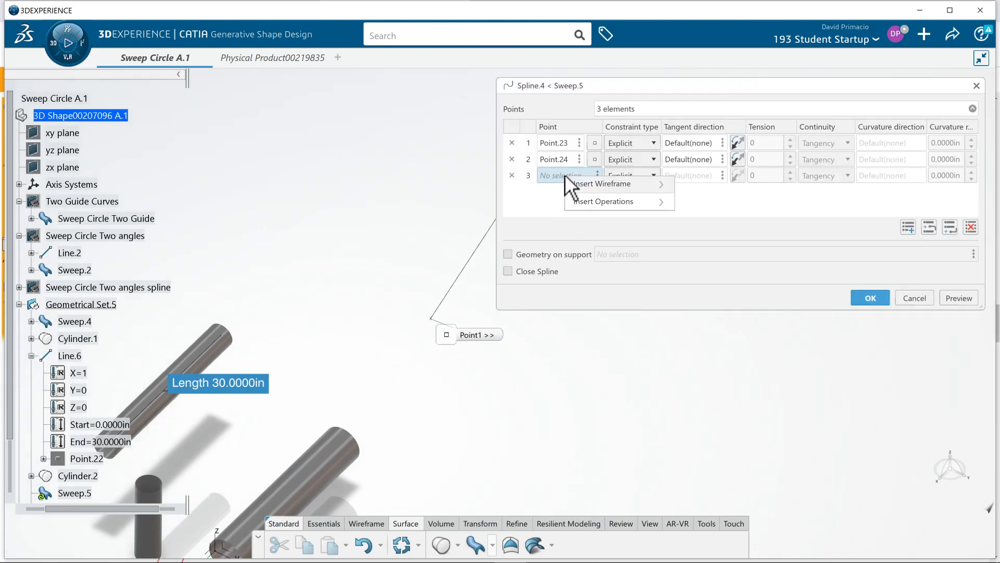
{"action": "mouse_move", "coordinate": [636, 185]}
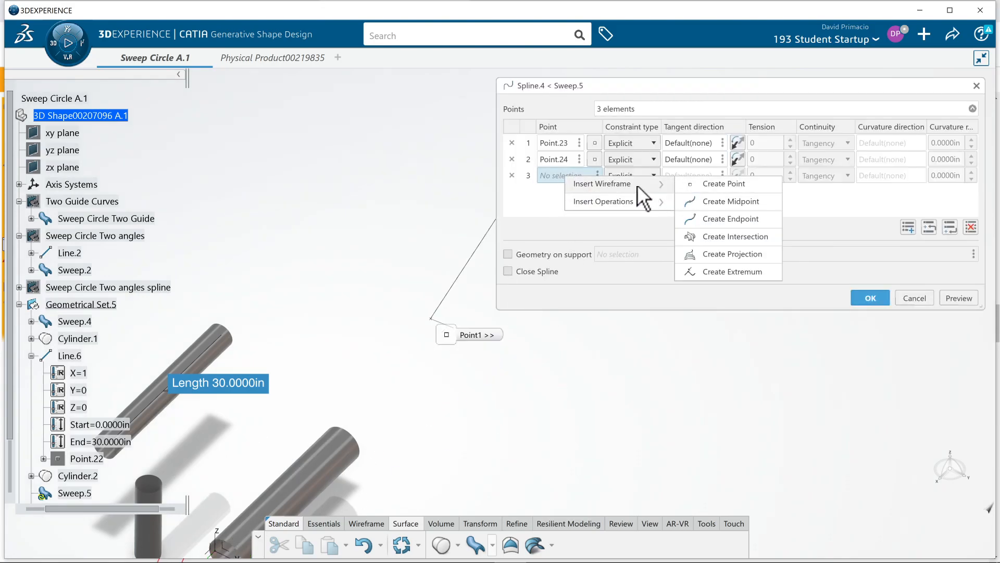
{"action": "middle_click_drag", "start_coordinate": [507, 432], "coordinate": [565, 319]}
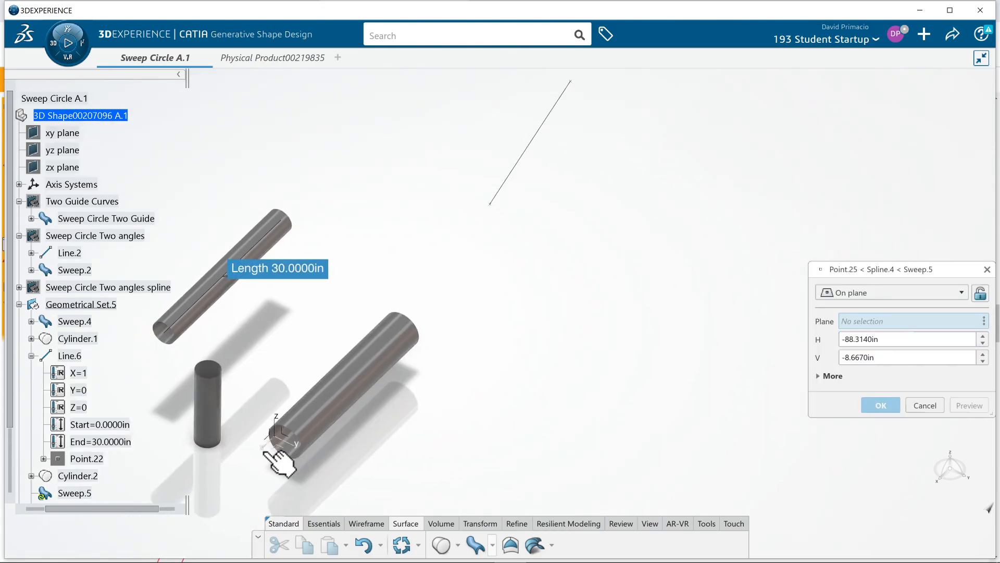
{"action": "left_click", "coordinate": [286, 458]}
{"action": "middle_click_drag", "start_coordinate": [590, 370], "coordinate": [409, 515]}
{"action": "left_click", "coordinate": [568, 219]}
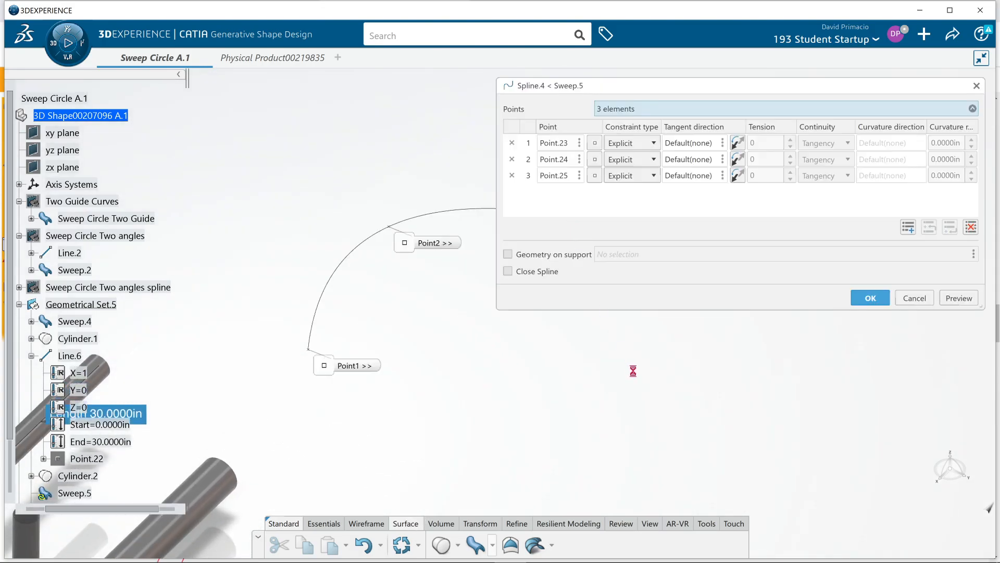
- Accept the three-point spline as center curve, then preview and create the circular sweep with a 3 in radius
{"action": "left_click", "coordinate": [875, 298]}
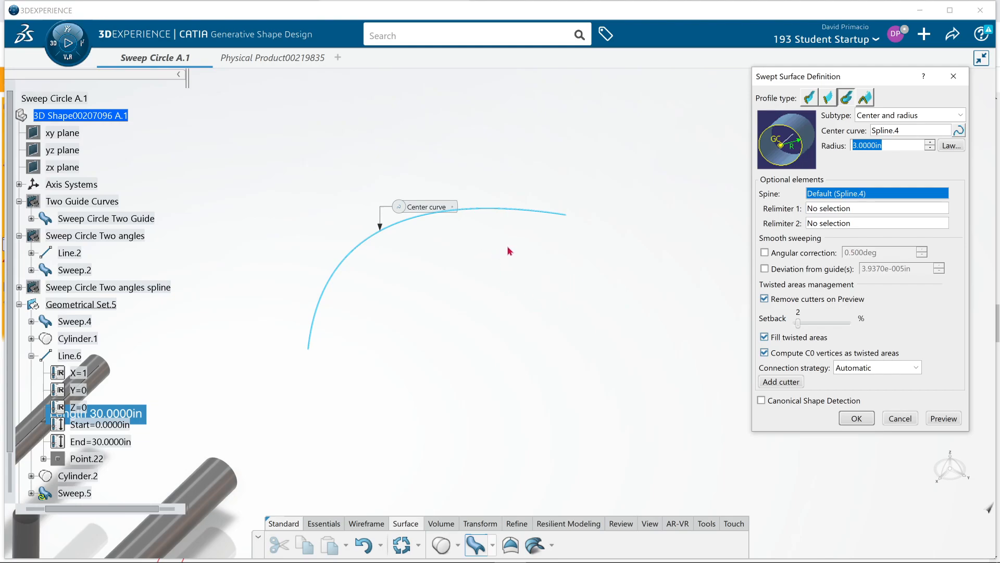
{"action": "left_click", "coordinate": [943, 419]}
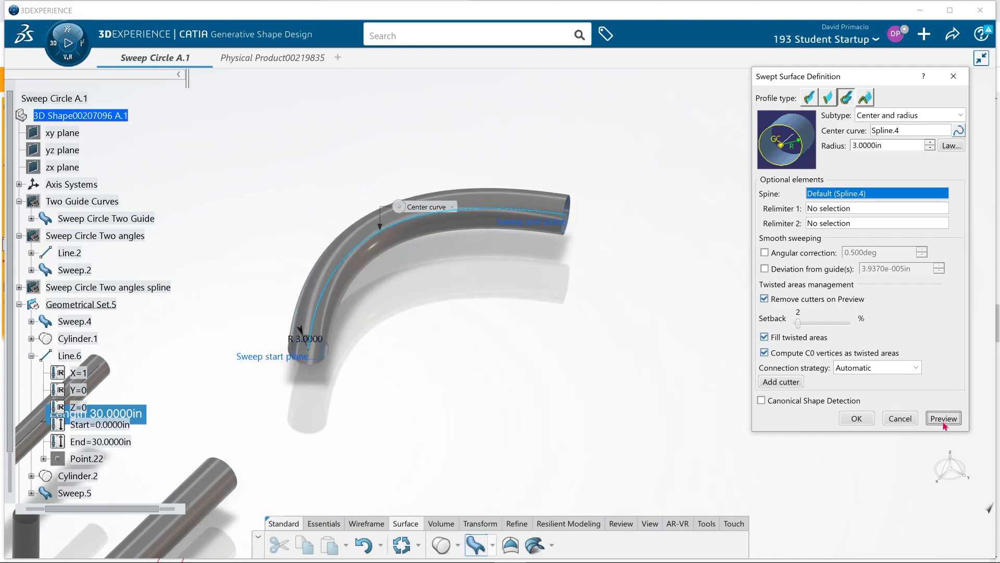
{"action": "left_click", "coordinate": [857, 418]}
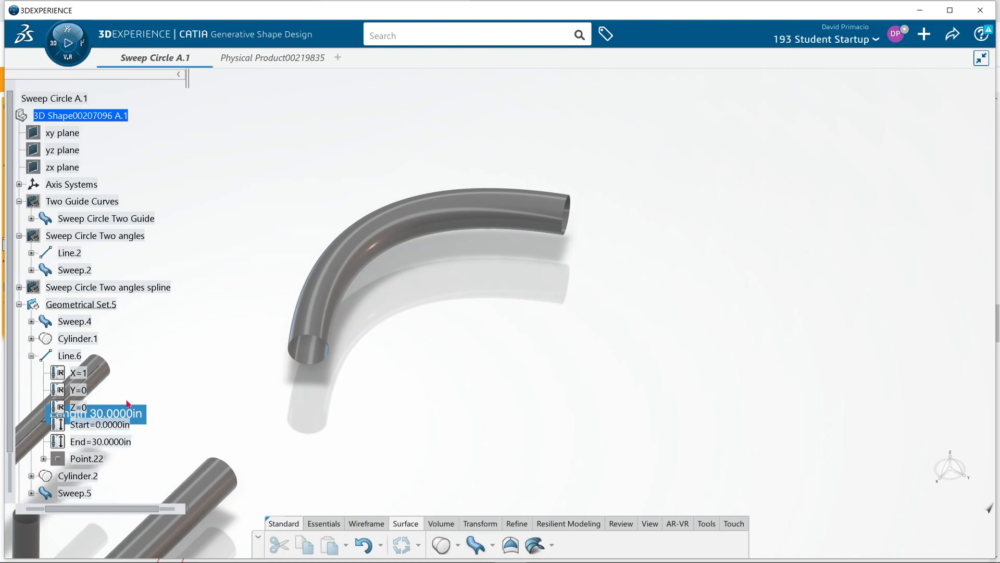
- Open Spline.4 under Sweep.5 for editing and add a fourth point row to it
{"action": "left_click_drag", "start_coordinate": [218, 356], "coordinate": [368, 447]}
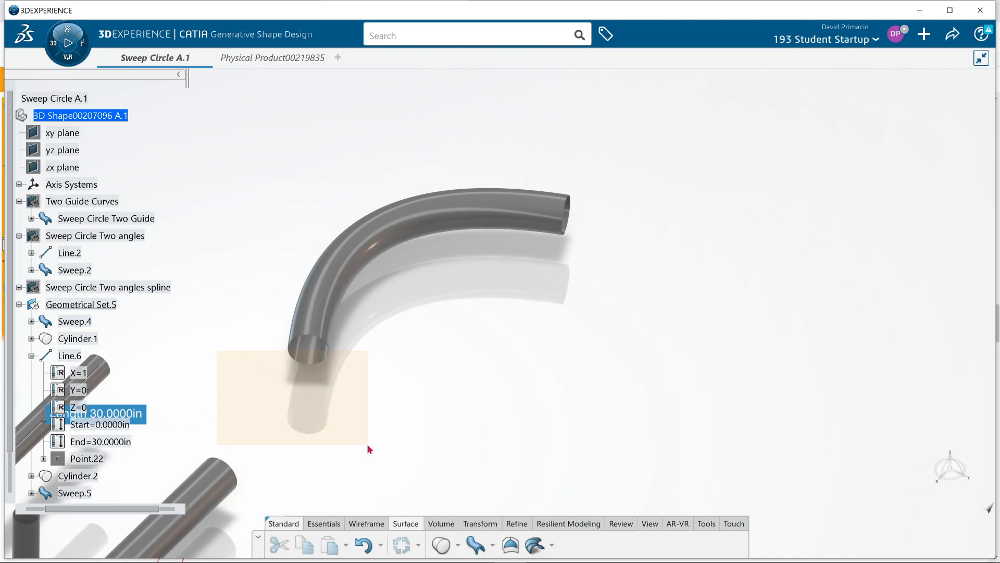
{"action": "middle_click_drag", "start_coordinate": [308, 419], "coordinate": [634, 493]}
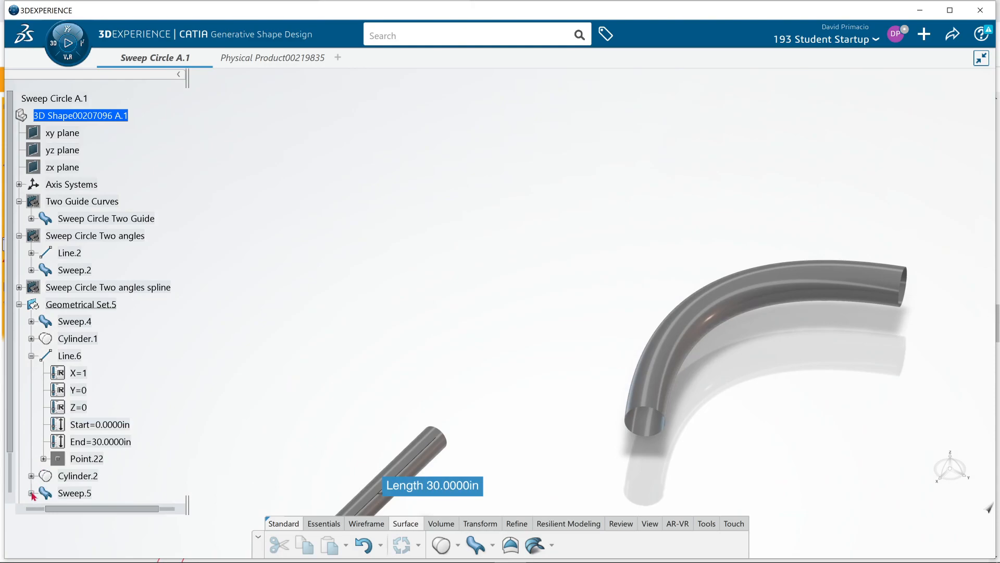
{"action": "left_click", "coordinate": [31, 493]}
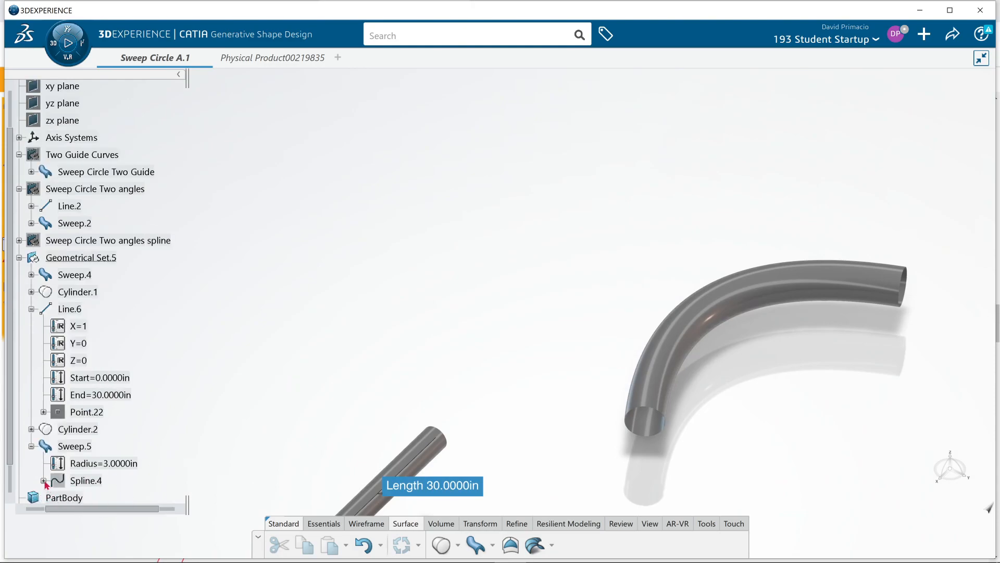
{"action": "left_click", "coordinate": [44, 480]}
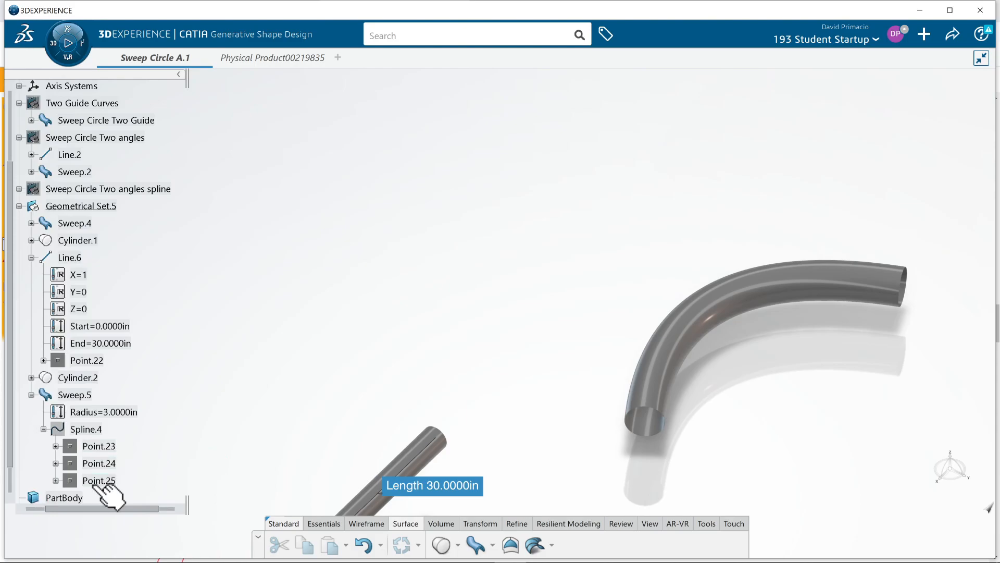
{"action": "double_click", "coordinate": [94, 429]}
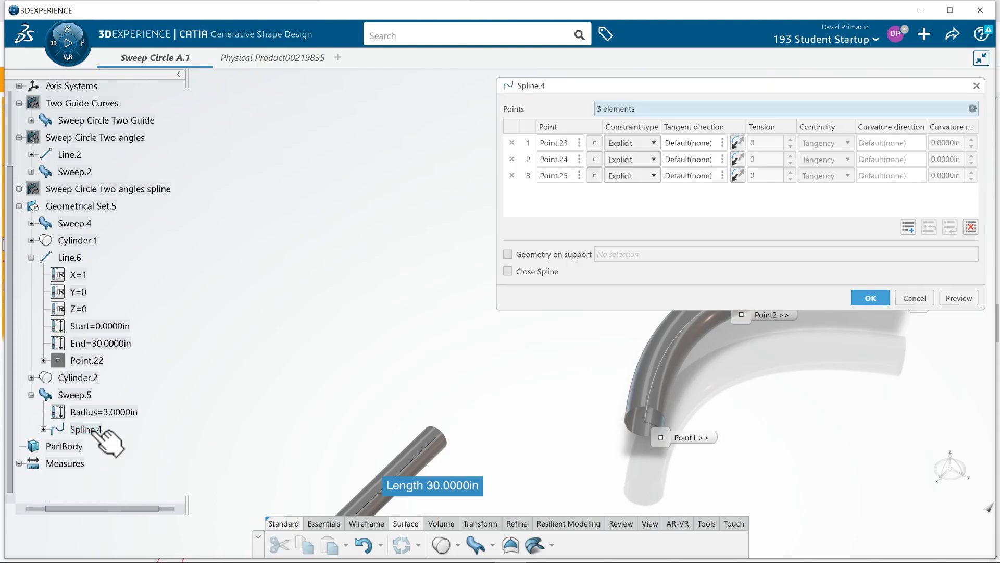
{"action": "left_click", "coordinate": [908, 227]}
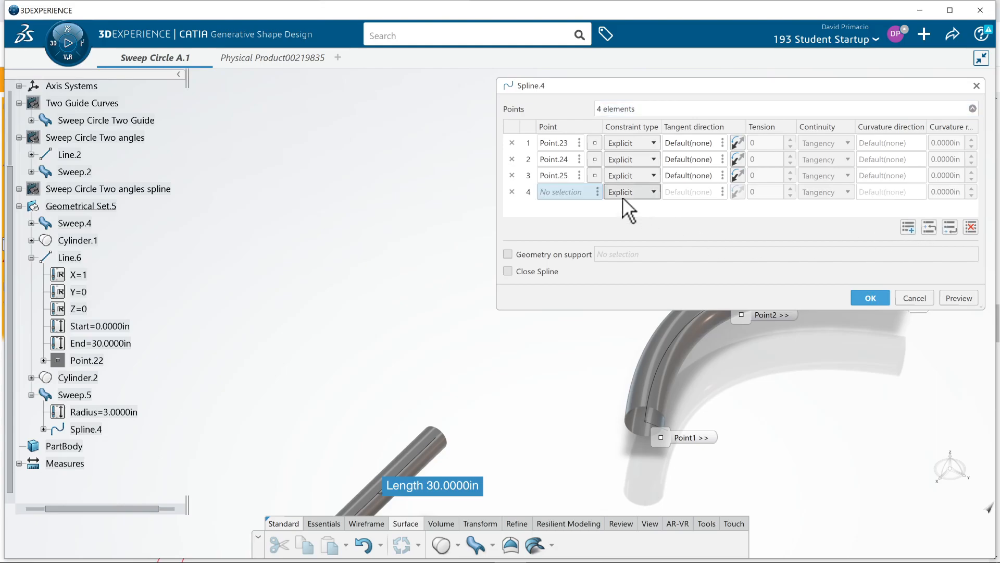
- Create the spline's fourth point on the absolute XY plane at about H -128.13 in, V 32.28 in
{"action": "right_click", "coordinate": [575, 189]}
{"action": "mouse_move", "coordinate": [590, 197]}
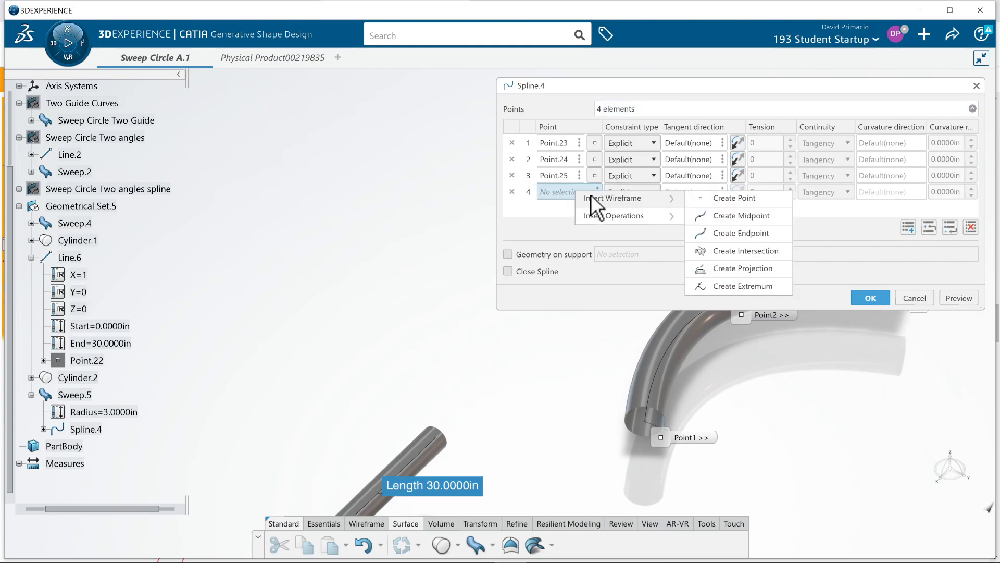
{"action": "left_click", "coordinate": [732, 198]}
{"action": "middle_click_drag", "start_coordinate": [706, 326], "coordinate": [521, 143]}
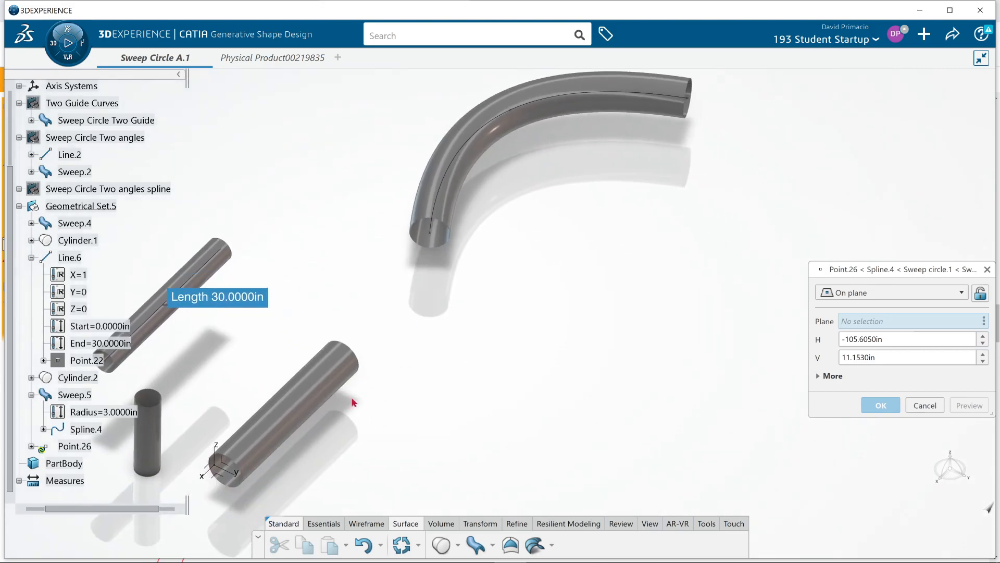
{"action": "left_click", "coordinate": [218, 475]}
{"action": "middle_click_drag", "start_coordinate": [640, 408], "coordinate": [549, 491]}
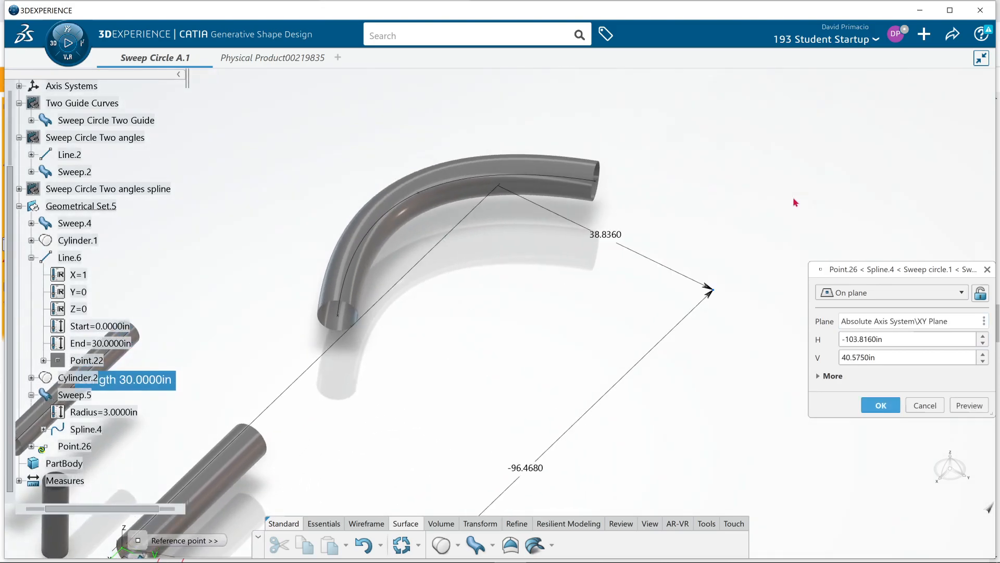
{"action": "left_click", "coordinate": [801, 157]}
- Add a fifth point to the spline on the absolute XY plane at about H -162.18 in, V 29.11 in
{"action": "middle_click_drag", "start_coordinate": [439, 427], "coordinate": [479, 341]}
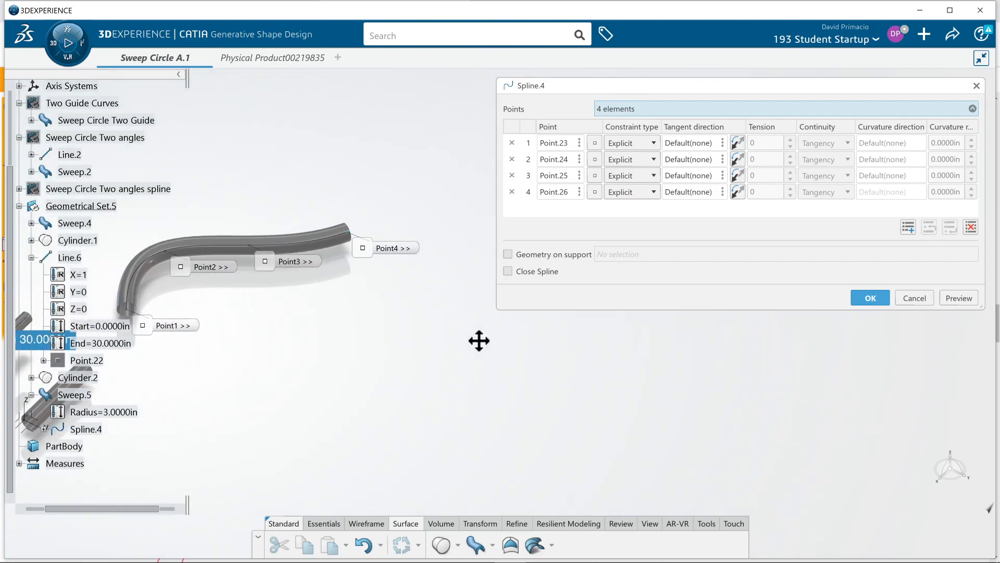
{"action": "left_click", "coordinate": [907, 227]}
{"action": "middle_click_drag", "start_coordinate": [190, 454], "coordinate": [277, 408]}
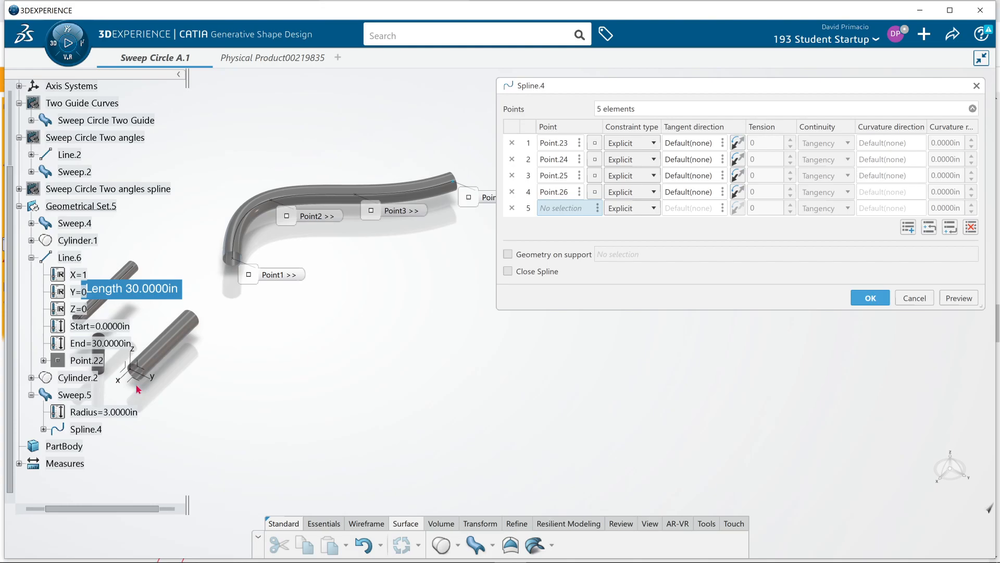
{"action": "right_click", "coordinate": [576, 207]}
{"action": "mouse_move", "coordinate": [583, 215]}
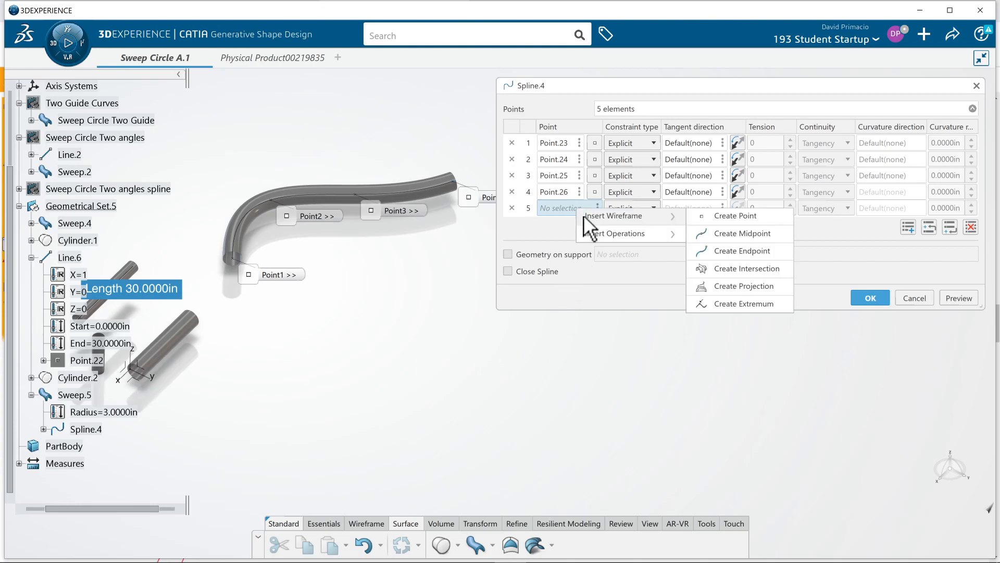
{"action": "left_click", "coordinate": [710, 214]}
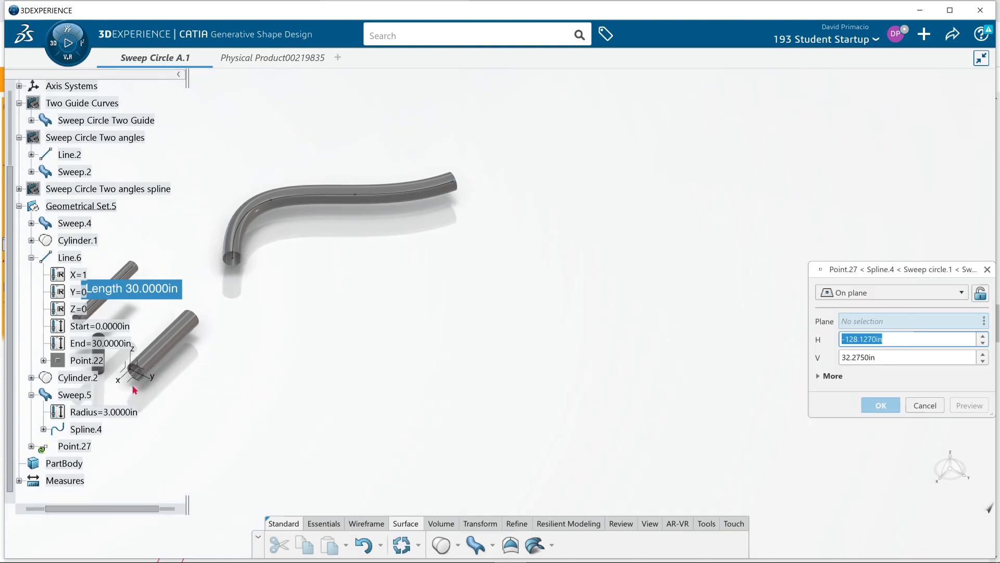
{"action": "middle_click_drag", "start_coordinate": [394, 381], "coordinate": [451, 498]}
{"action": "left_click", "coordinate": [565, 225]}
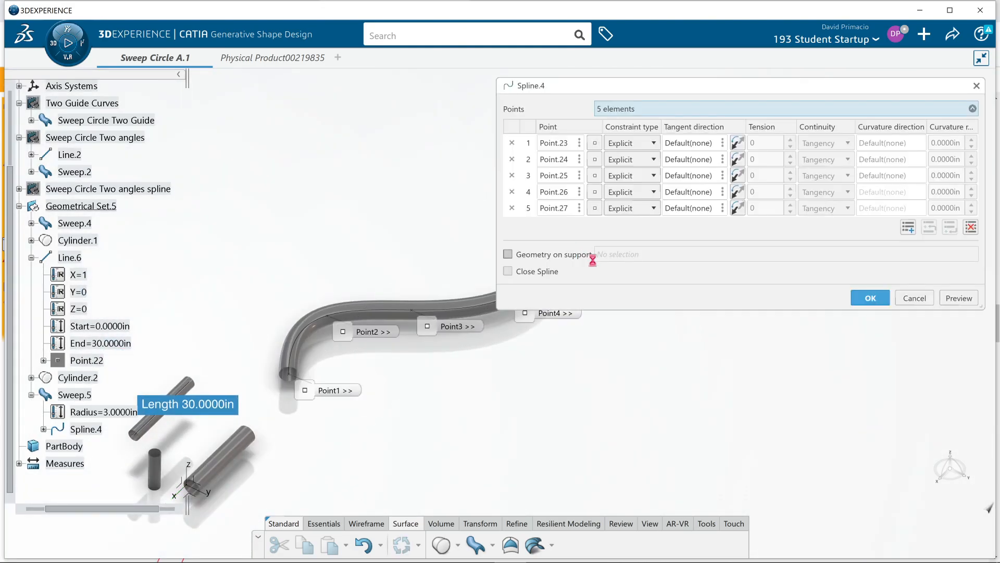
{"action": "middle_click_drag", "start_coordinate": [570, 366], "coordinate": [609, 460]}
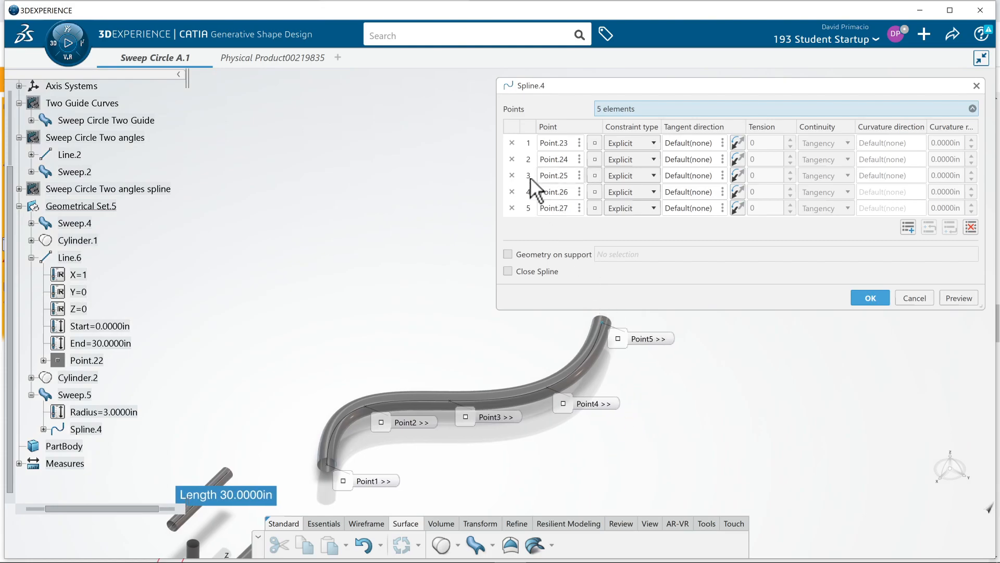
{"action": "left_click", "coordinate": [512, 175]}
{"action": "left_click", "coordinate": [511, 175]}
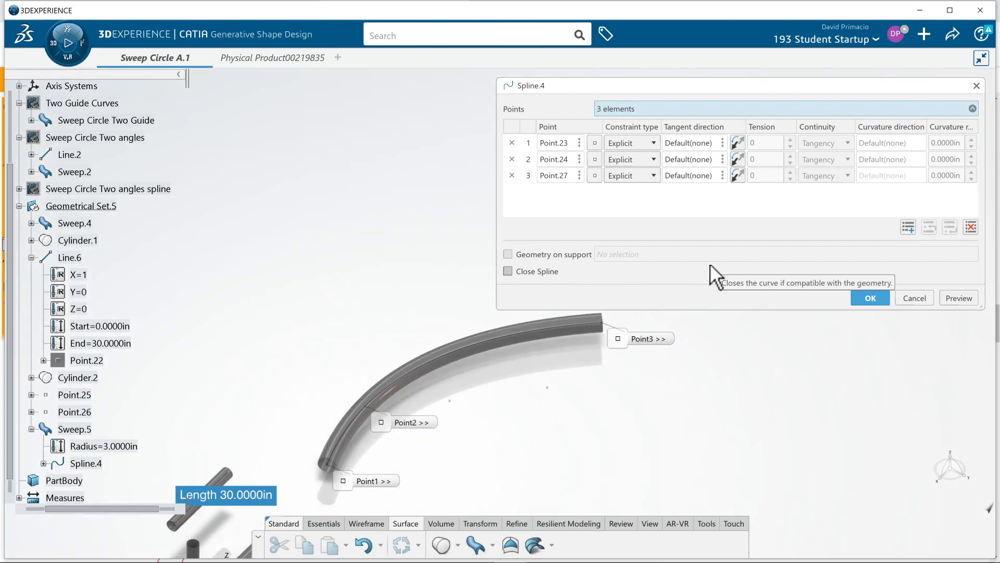
{"action": "key", "text": "ctrl+z"}
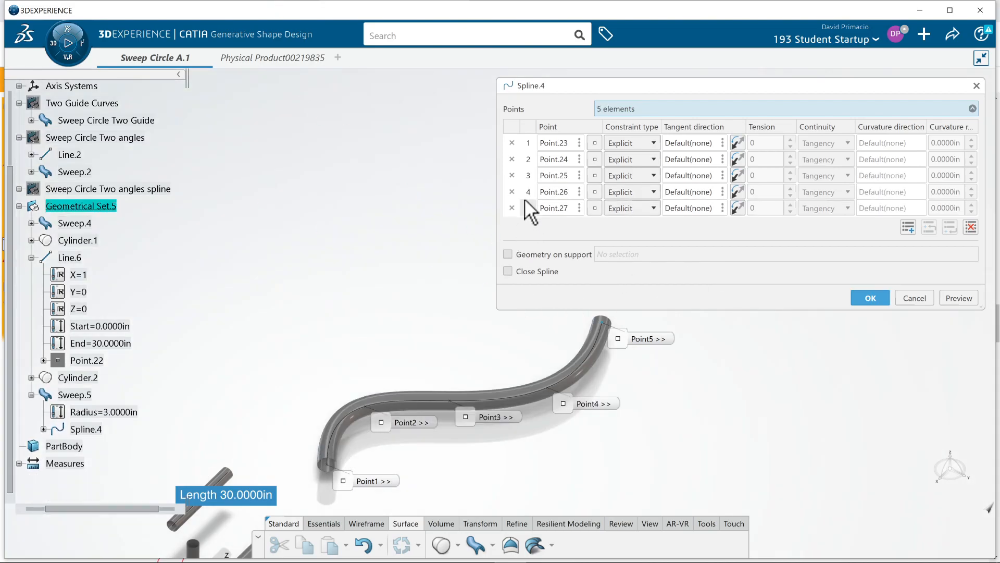
- Remove the third point, Point.25, from Spline.4 and accept the spline
{"action": "left_click", "coordinate": [511, 175]}
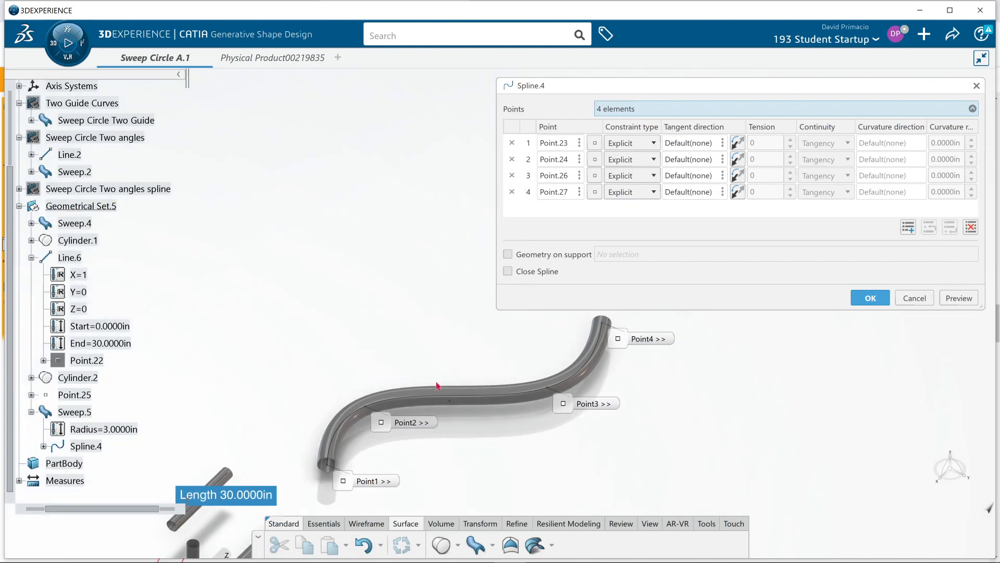
{"action": "left_click", "coordinate": [871, 297]}
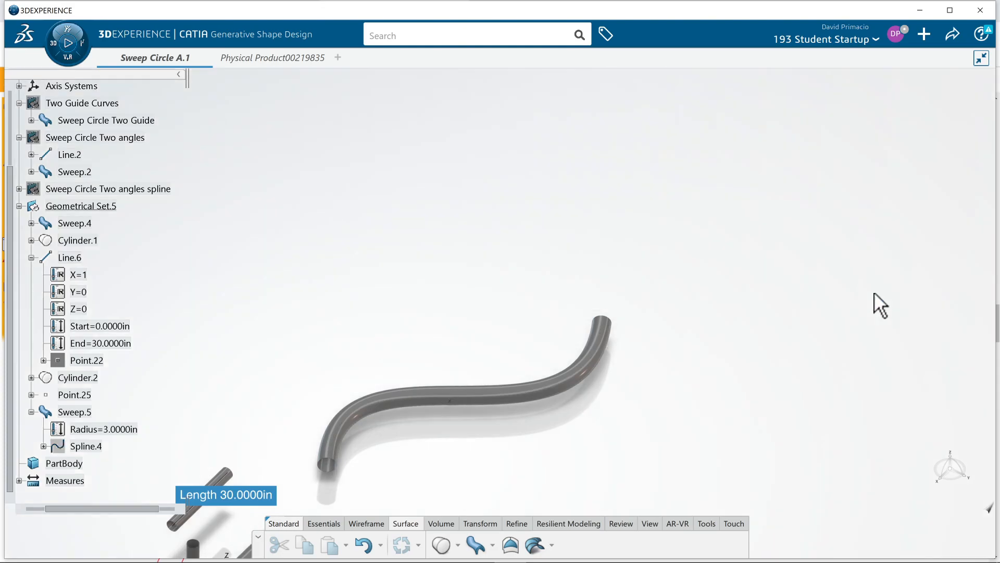
{"action": "middle_click_drag", "start_coordinate": [638, 366], "coordinate": [603, 369]}
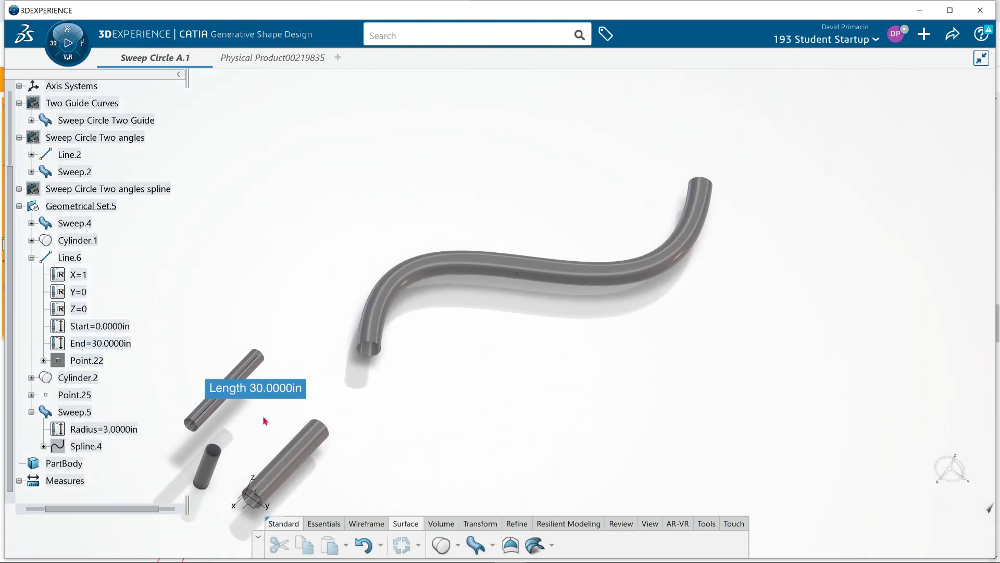
- Reopen Spline.4 for editing and insert an empty point row directly after Point.24
{"action": "left_click", "coordinate": [88, 447]}
{"action": "double_click", "coordinate": [86, 448]}
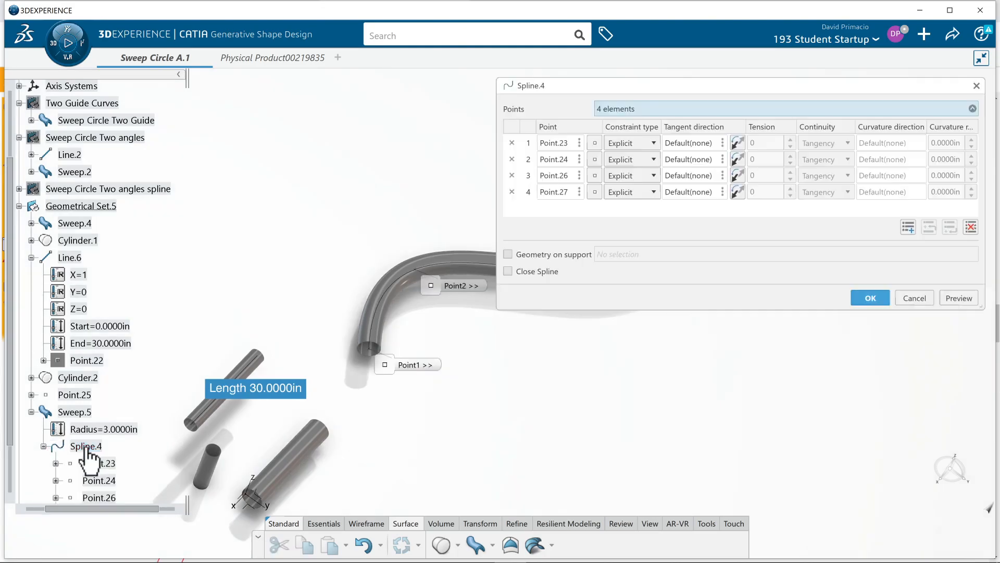
{"action": "middle_click_drag", "start_coordinate": [588, 390], "coordinate": [479, 437]}
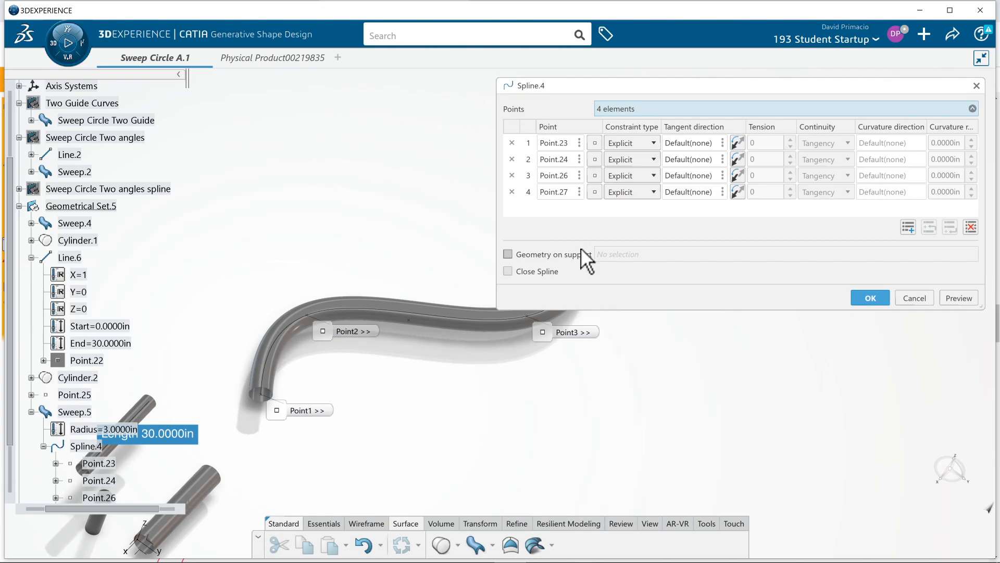
{"action": "left_click", "coordinate": [561, 161]}
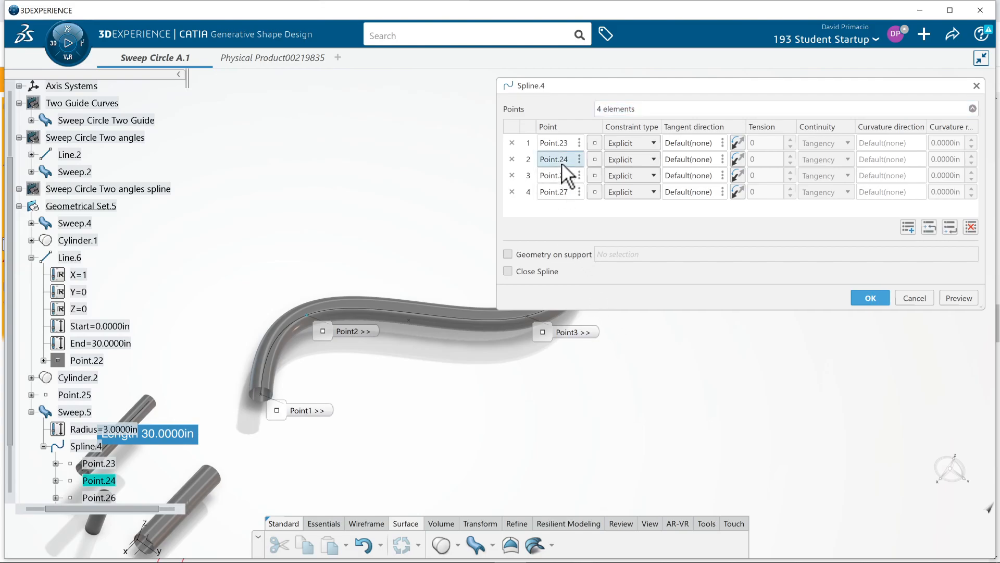
{"action": "left_click", "coordinate": [908, 227]}
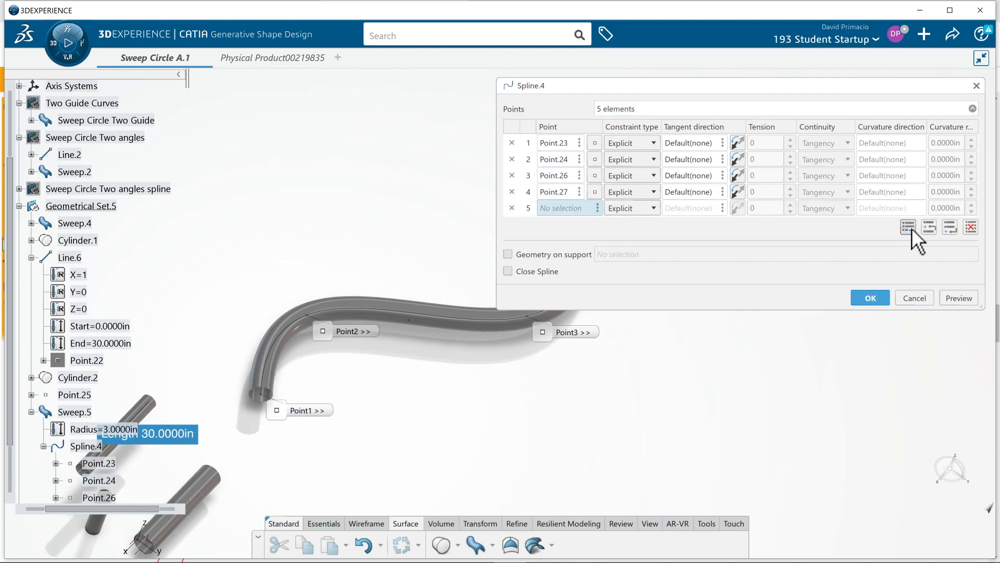
{"action": "left_click", "coordinate": [512, 208]}
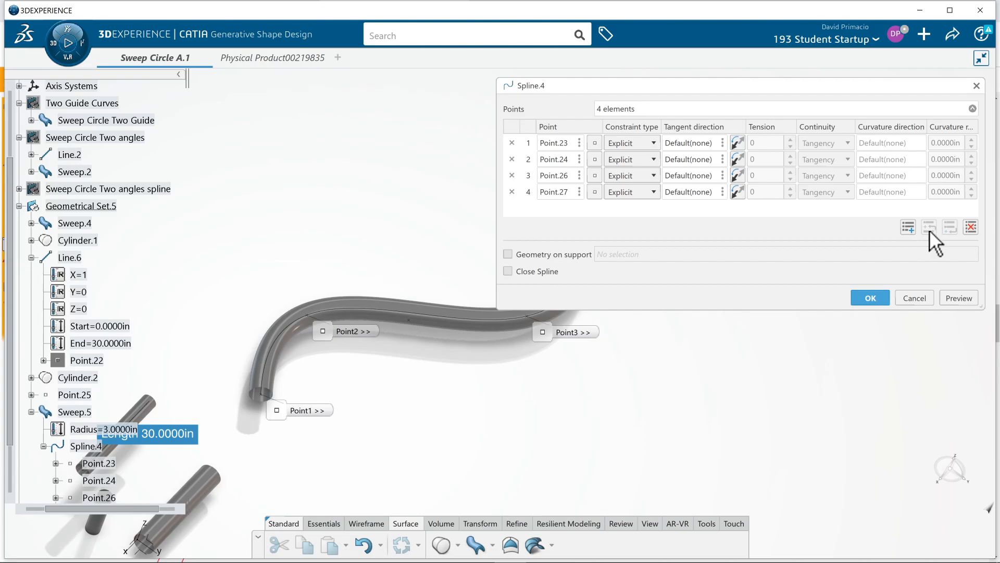
{"action": "left_click", "coordinate": [553, 164]}
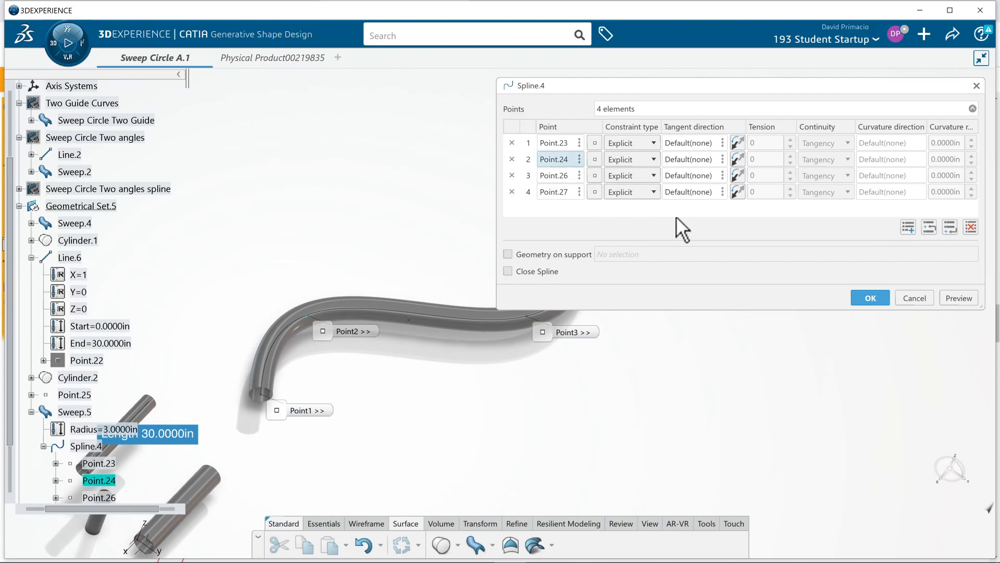
{"action": "left_click", "coordinate": [949, 228]}
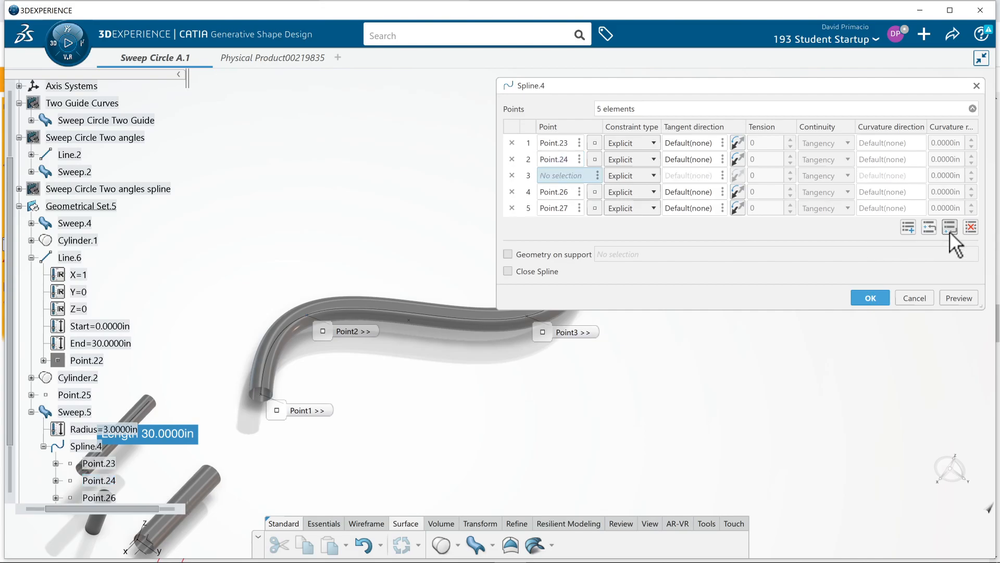
- Create the inserted third point on the absolute XY plane at about H -128 in, V 9 in, and accept the spline
{"action": "right_click", "coordinate": [570, 178]}
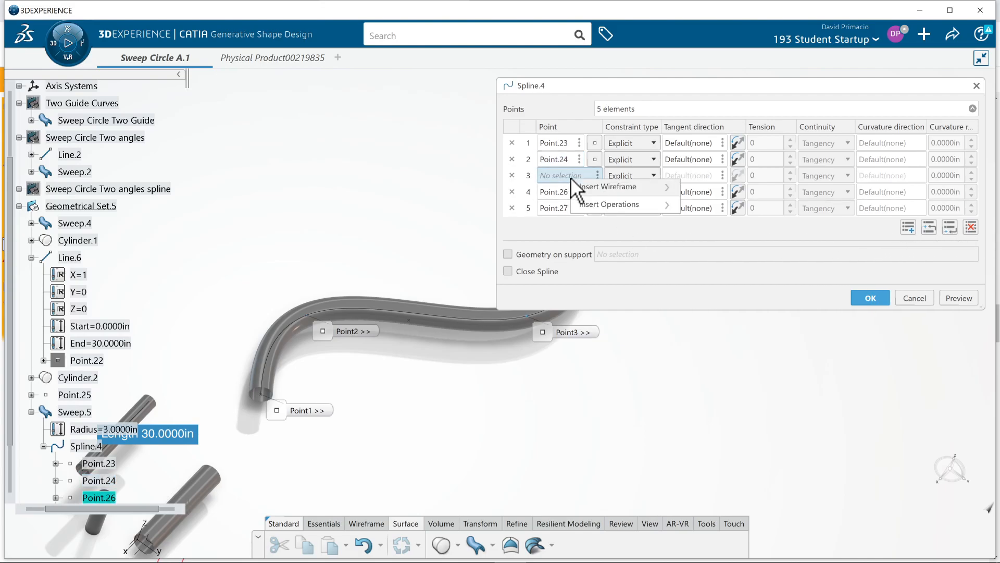
{"action": "mouse_move", "coordinate": [583, 187]}
{"action": "left_click", "coordinate": [707, 187]}
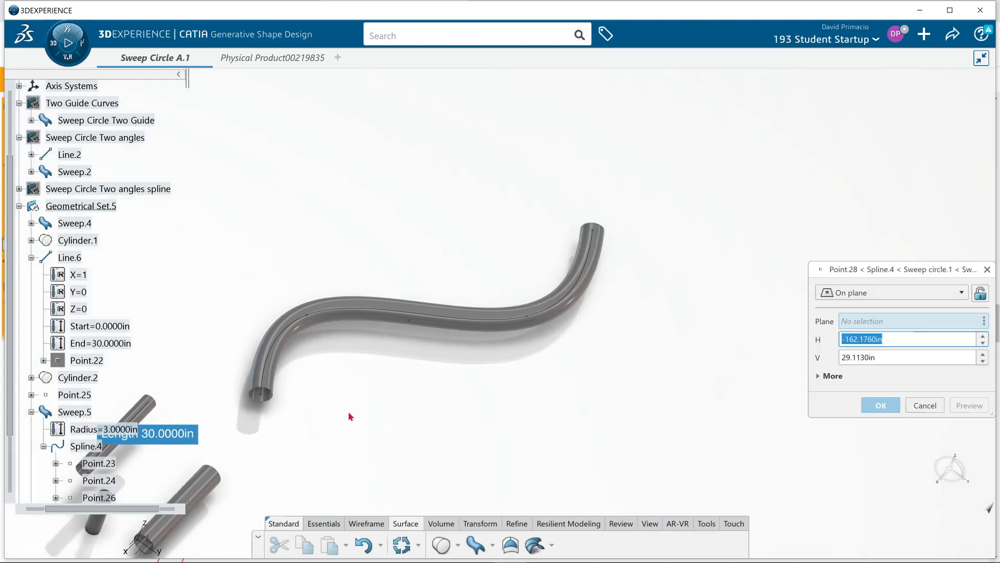
{"action": "middle_click_drag", "start_coordinate": [276, 455], "coordinate": [546, 304]}
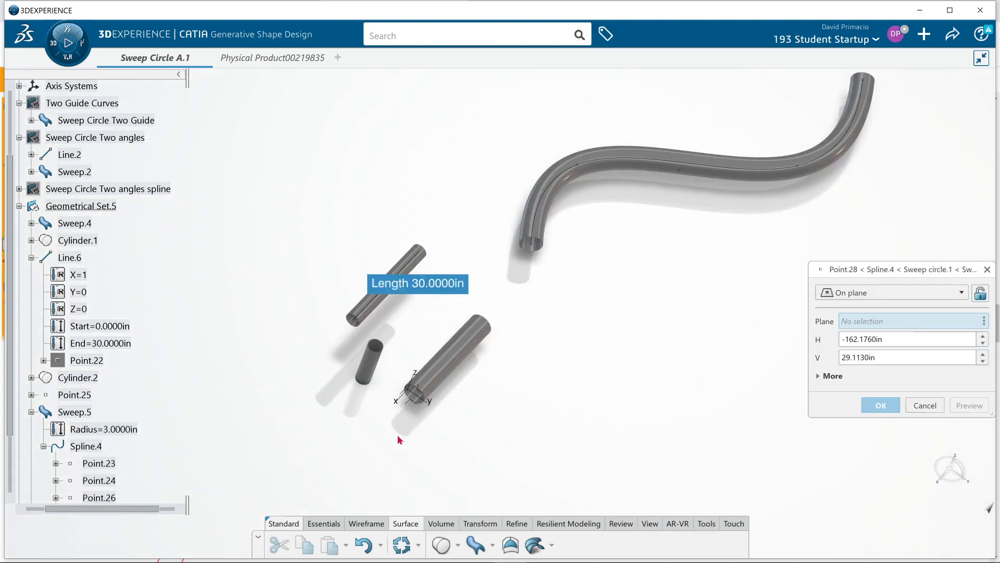
{"action": "left_click", "coordinate": [413, 404]}
{"action": "left_click", "coordinate": [650, 317]}
{"action": "middle_click_drag", "start_coordinate": [647, 328], "coordinate": [521, 451]}
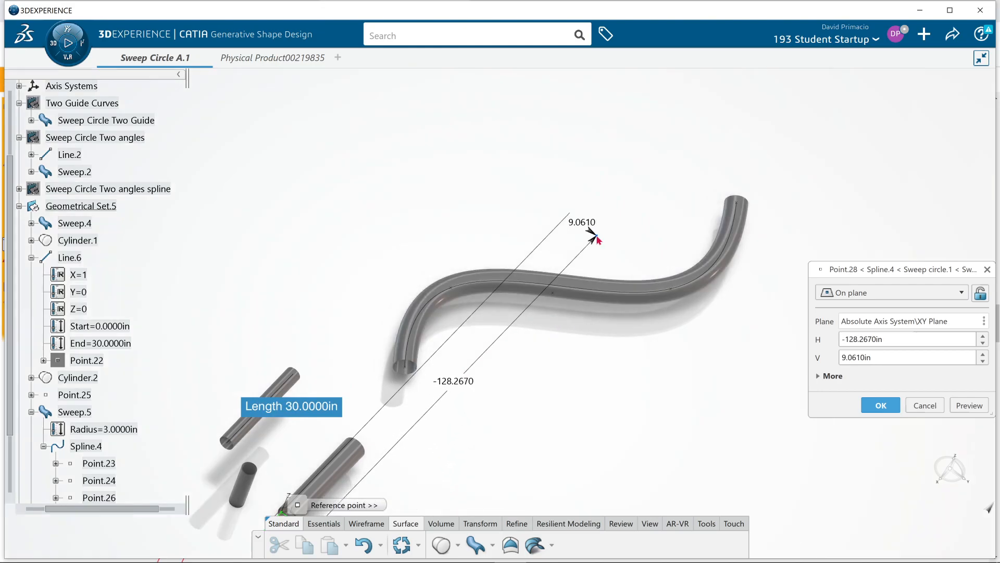
{"action": "left_click", "coordinate": [604, 232]}
{"action": "middle_click_drag", "start_coordinate": [556, 356], "coordinate": [372, 460]}
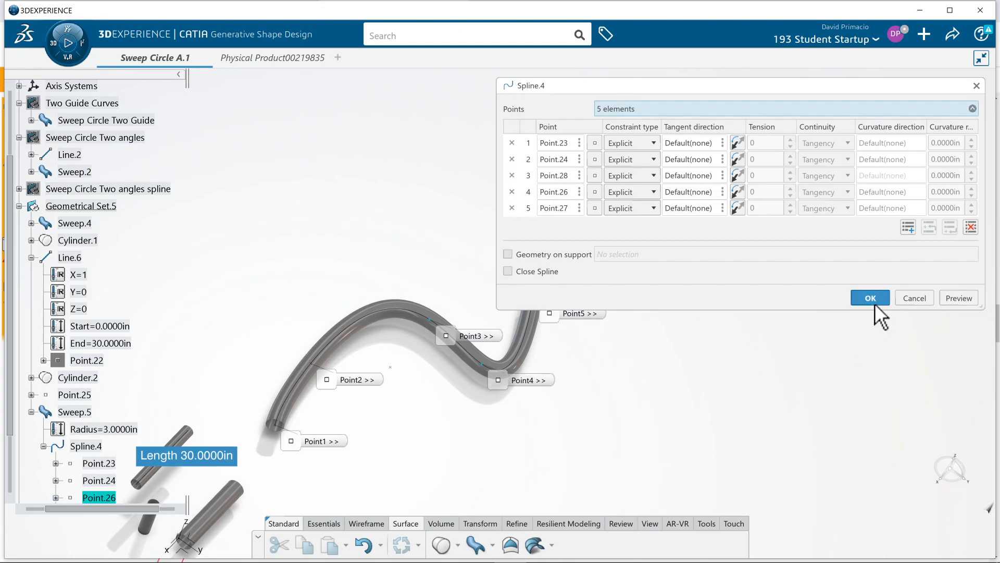
{"action": "left_click", "coordinate": [869, 300]}
{"action": "middle_click_drag", "start_coordinate": [654, 330], "coordinate": [746, 252]}
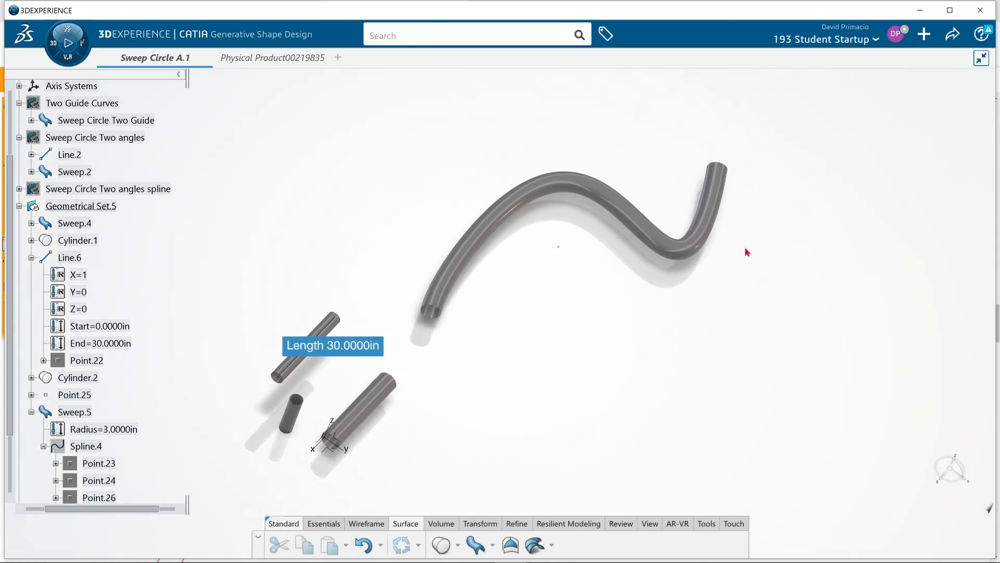
{"action": "left_click", "coordinate": [476, 545]}
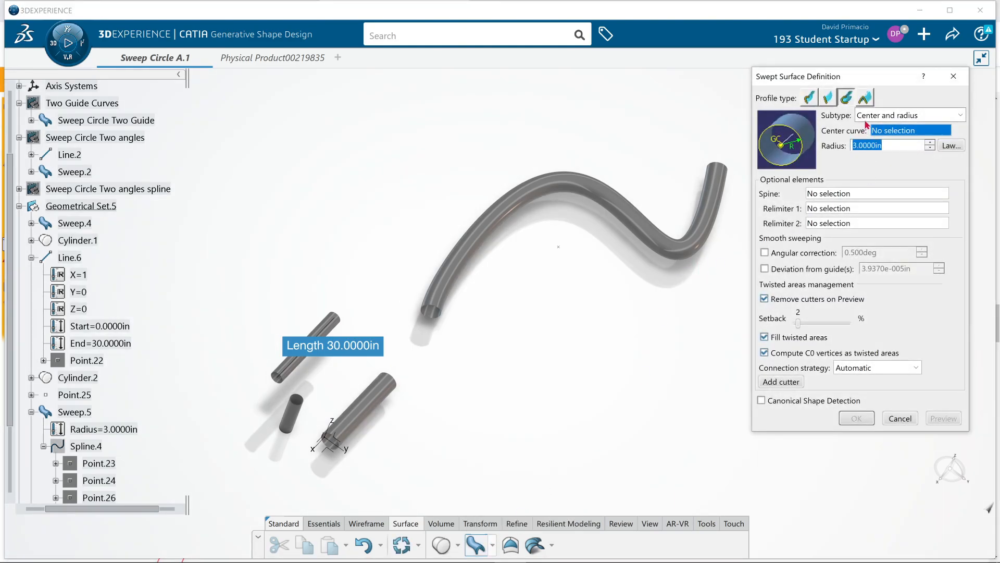
{"action": "middle_click_drag", "start_coordinate": [676, 332], "coordinate": [646, 315]}
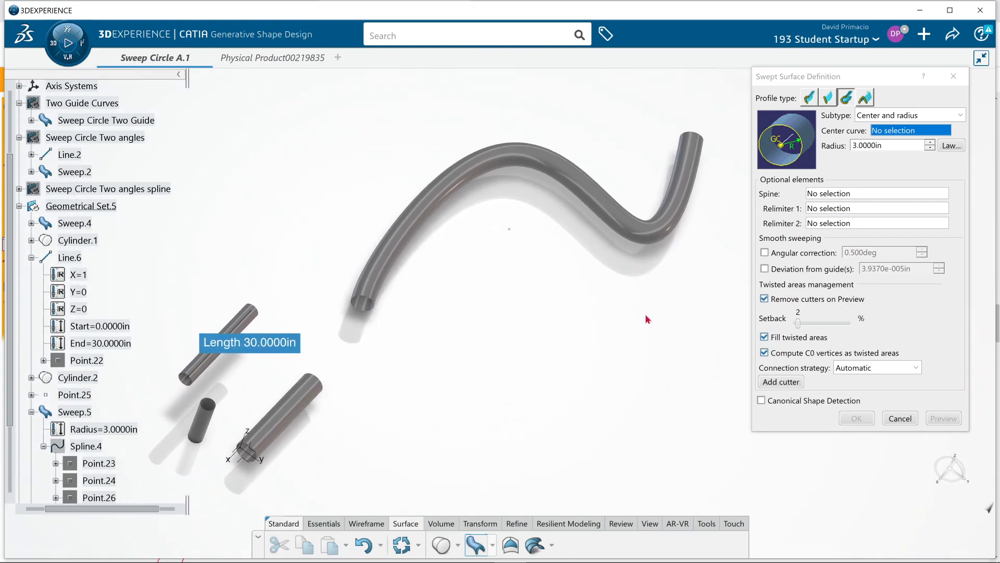
{"action": "key", "text": "Escape"}
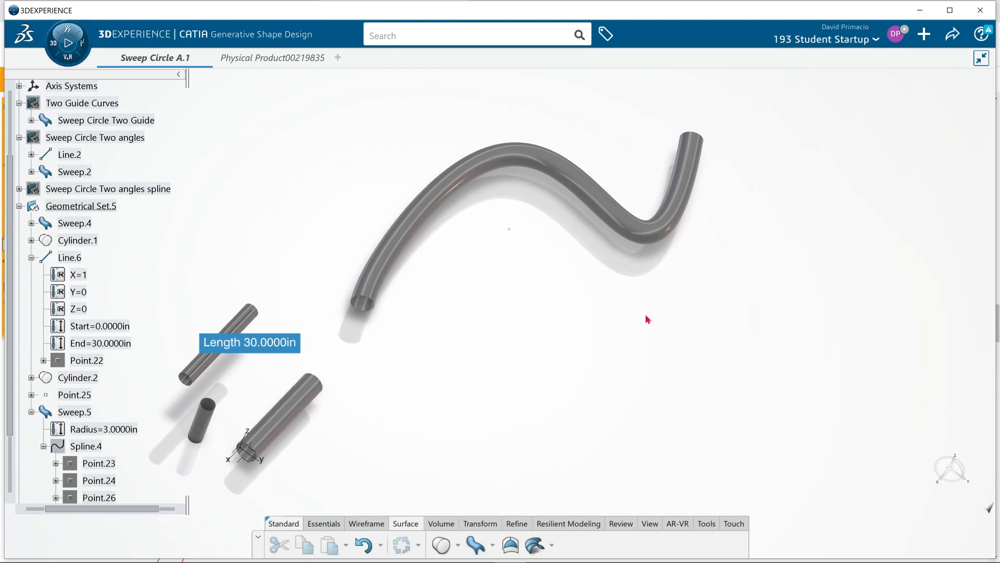
{"action": "left_click", "coordinate": [476, 544]}
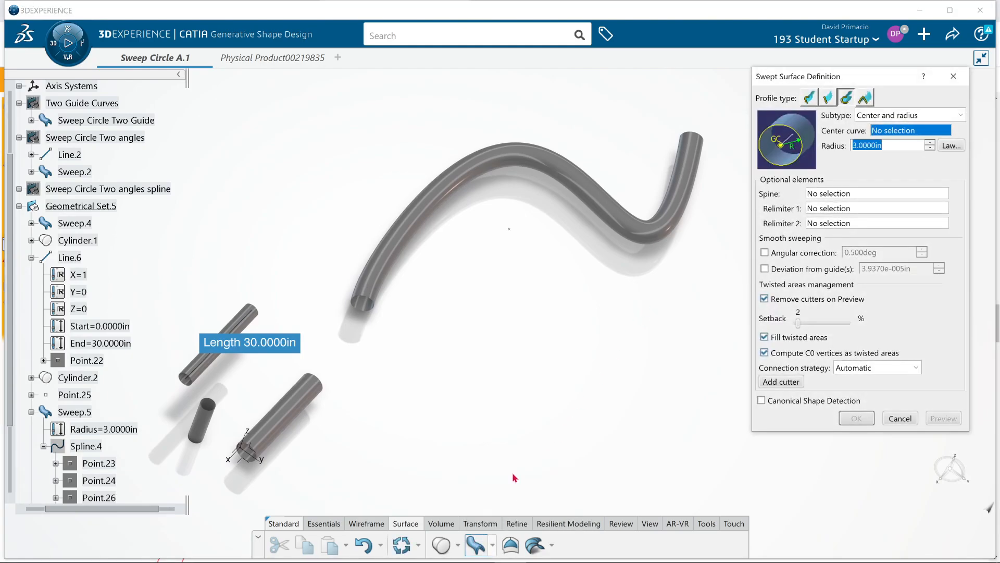
{"action": "key", "text": "alt+Tab"}
{"action": "key", "text": "alt+Tab"}
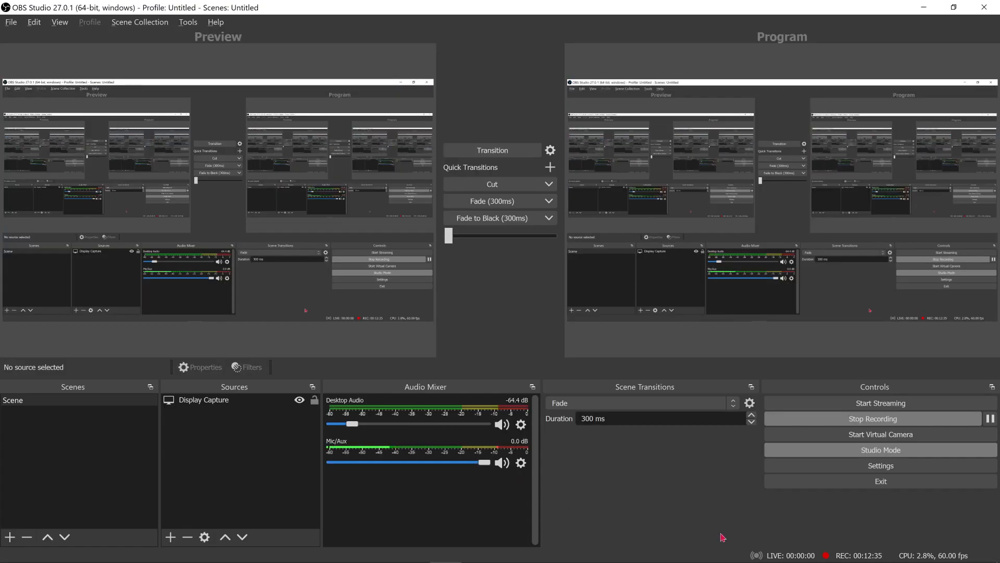